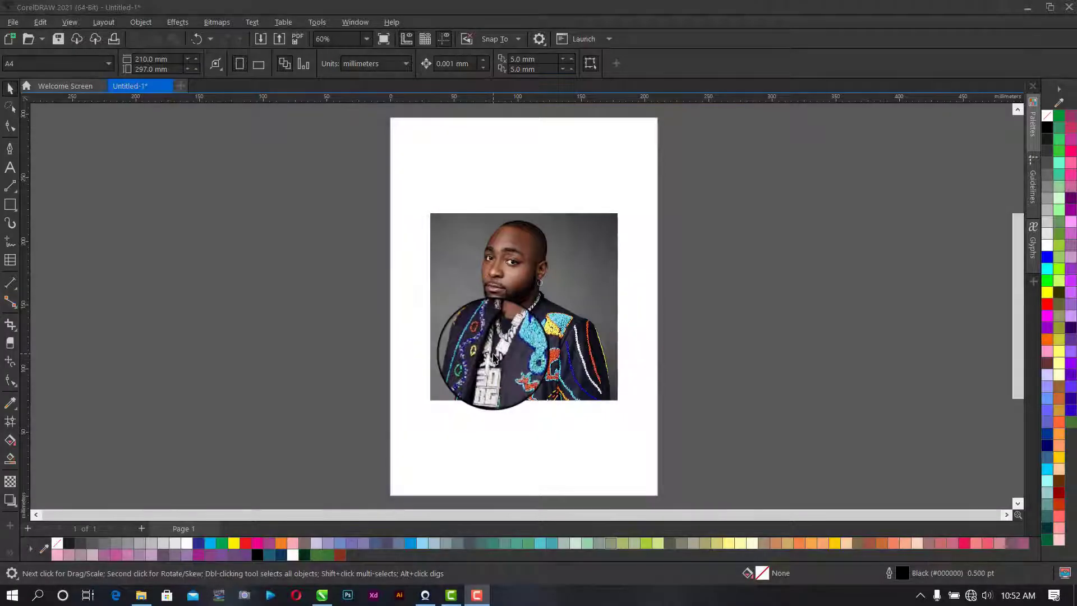
- Start a Pen tool outline at the photo's lower edge and trace up the outside of the jacket sleeve beside the beaded lapel to below the shoulder
{"action": "left_click_drag", "start_coordinate": [499, 362], "coordinate": [530, 193]}
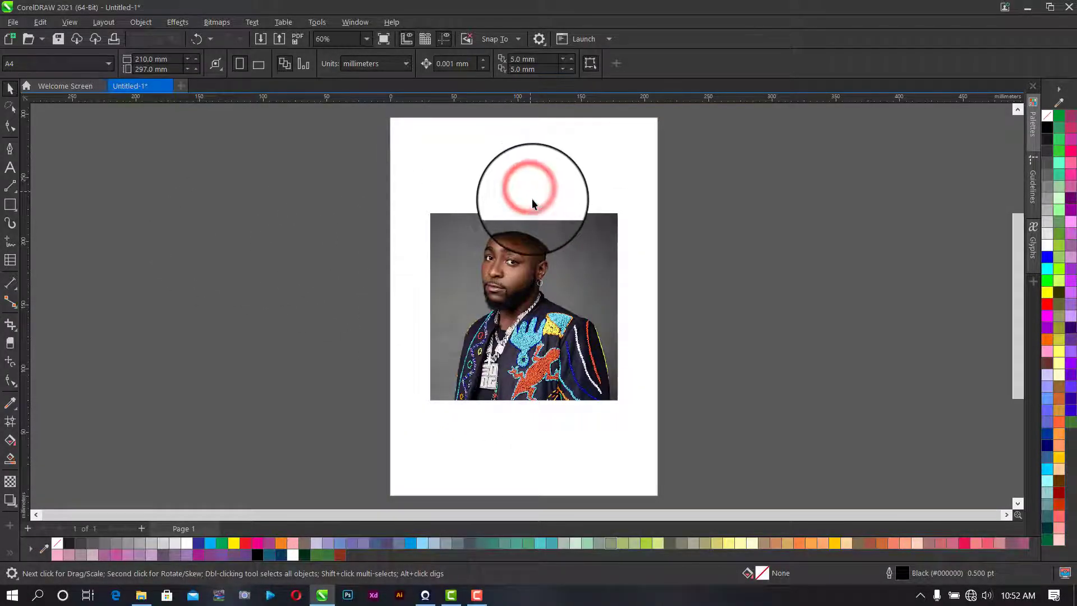
{"action": "key", "text": "z"}
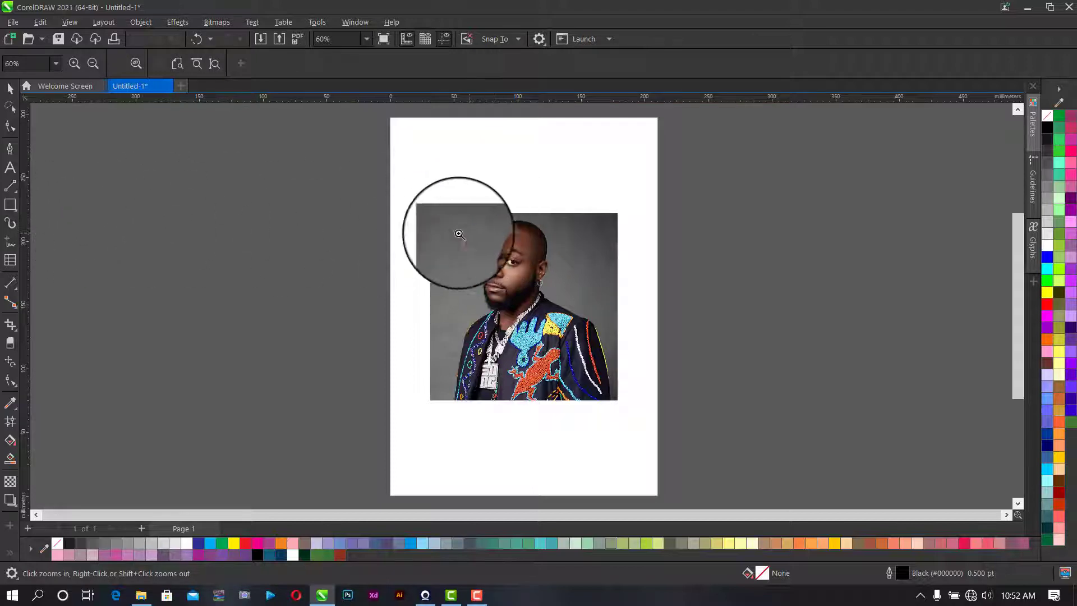
{"action": "left_click_drag", "start_coordinate": [409, 189], "coordinate": [649, 422]}
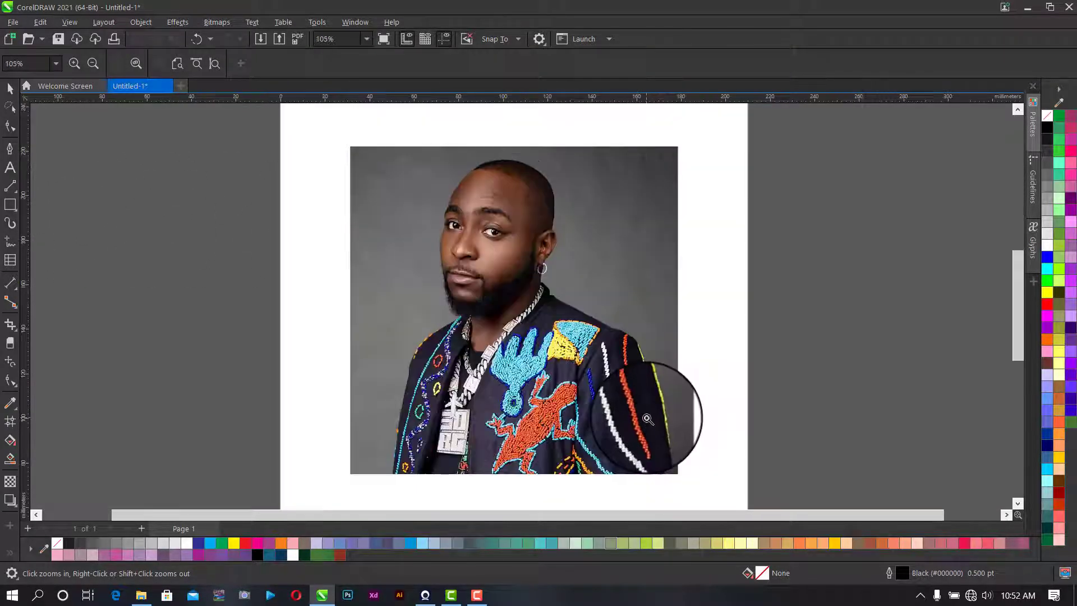
{"action": "key", "text": "space"}
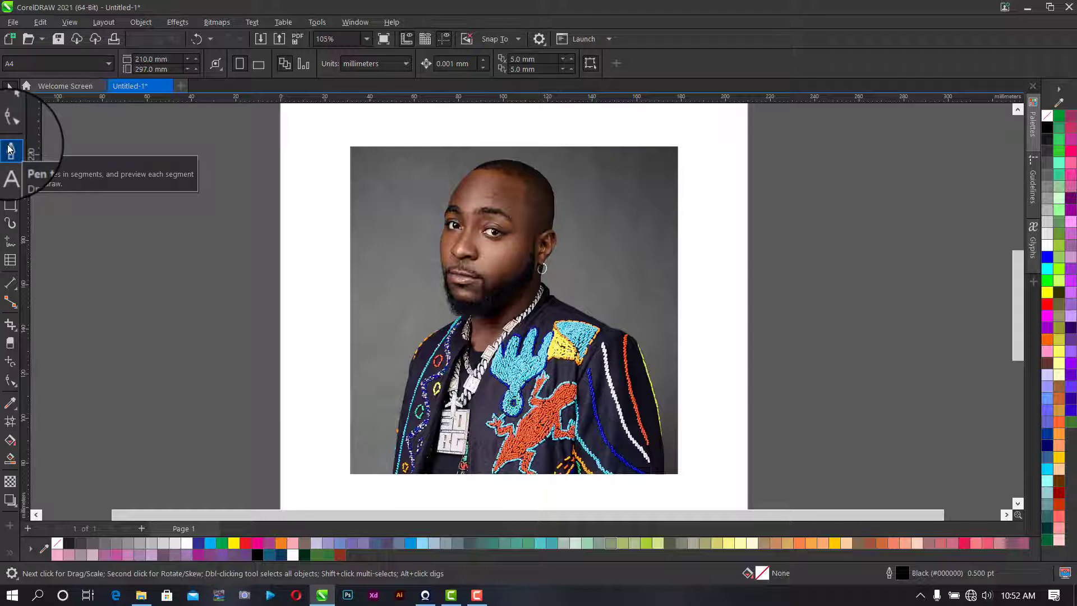
{"action": "left_click", "coordinate": [10, 149]}
{"action": "scroll", "coordinate": [387, 486], "scroll_direction": "up", "scroll_amount": 2}
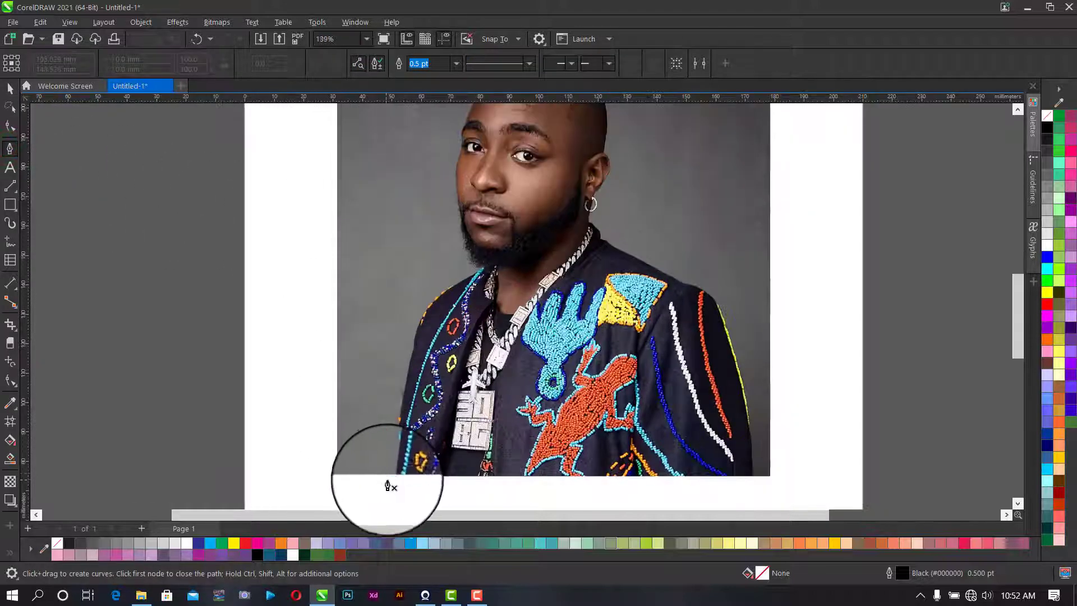
{"action": "scroll", "coordinate": [389, 486], "scroll_direction": "up", "scroll_amount": 1}
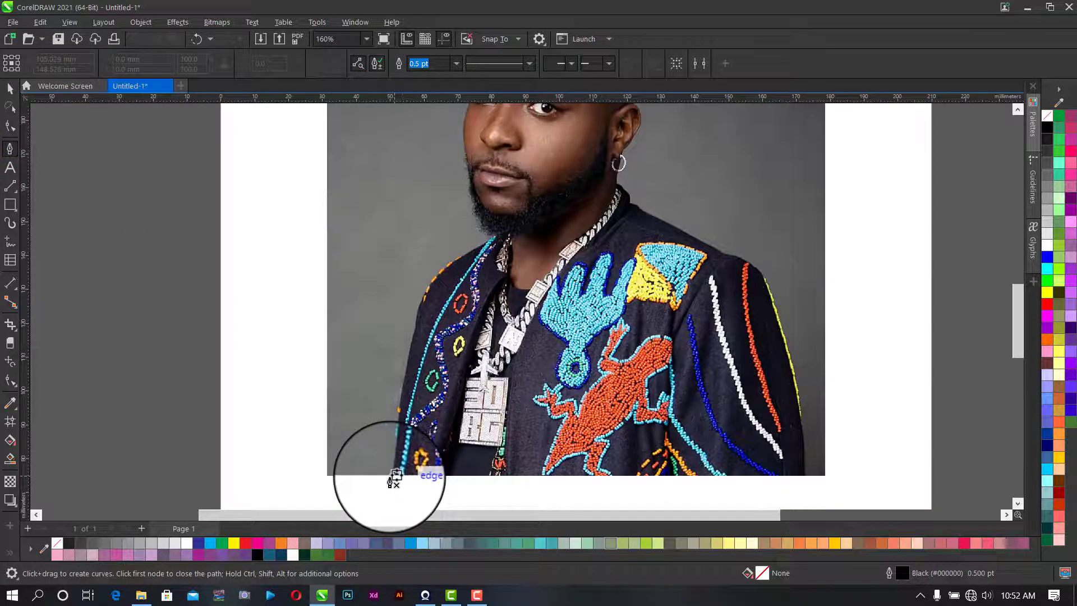
{"action": "left_click", "coordinate": [393, 476]}
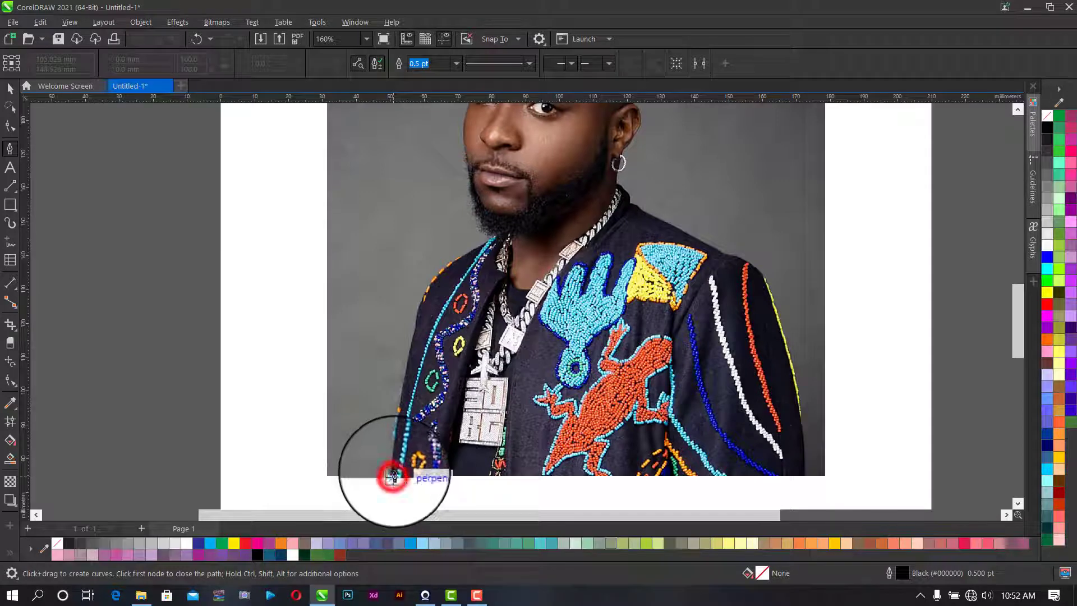
{"action": "left_click", "coordinate": [410, 359]}
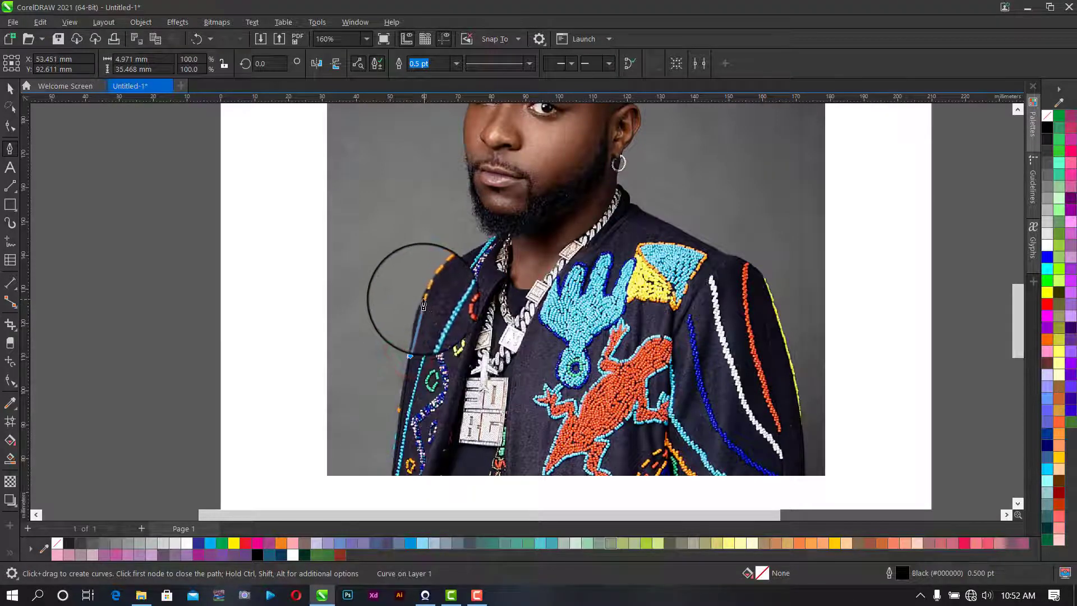
{"action": "left_click", "coordinate": [423, 302]}
- Continue the outline over the shoulder to the collar tip under the beard, and on to the edge of the chin
{"action": "scroll", "coordinate": [423, 301], "scroll_direction": "up", "scroll_amount": 2}
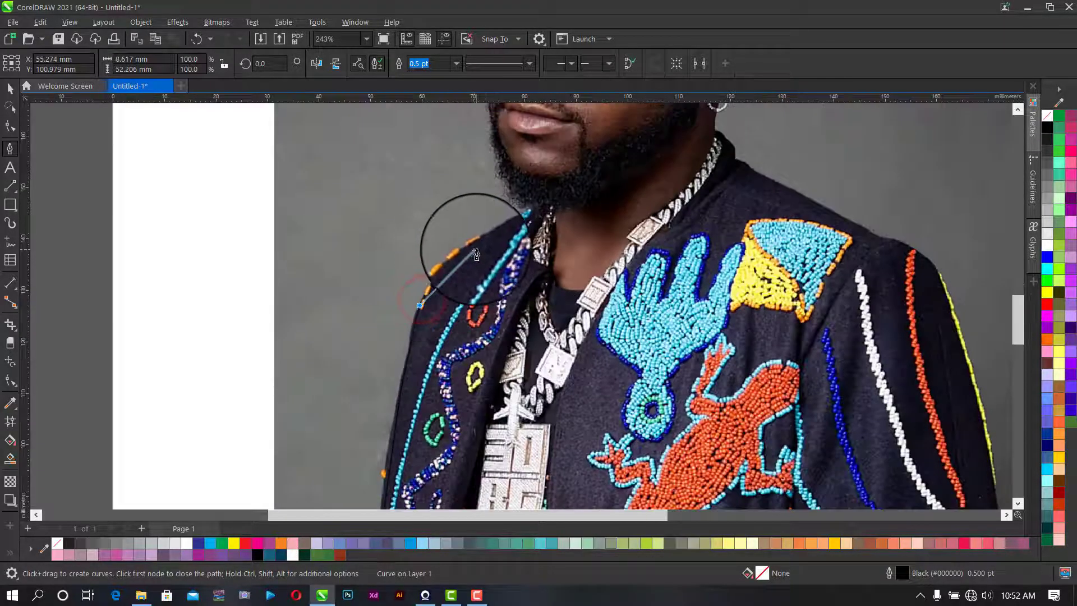
{"action": "left_click", "coordinate": [478, 241]}
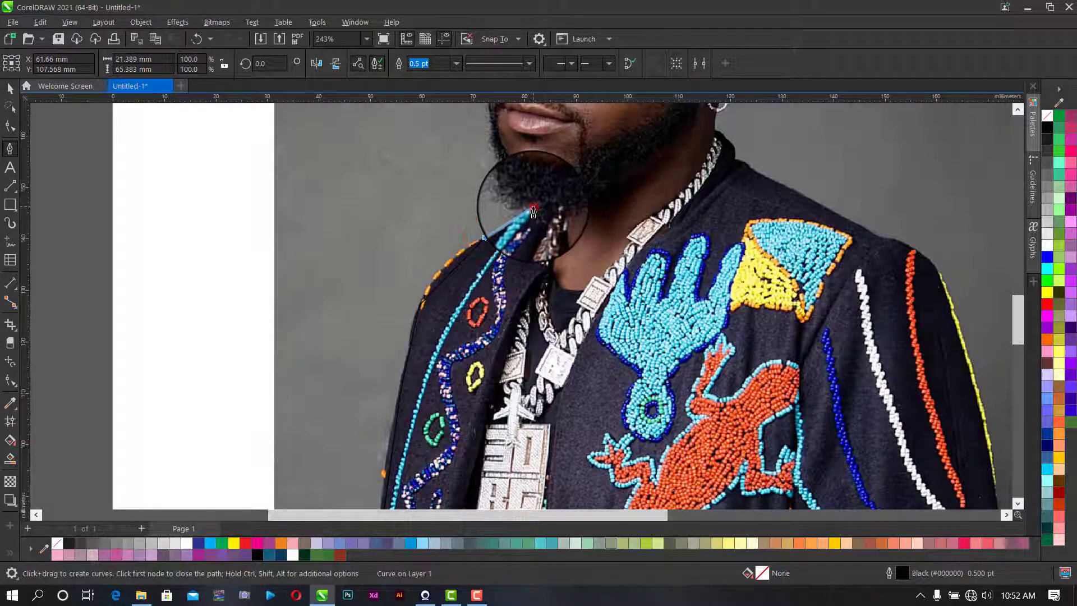
{"action": "left_click", "coordinate": [533, 210]}
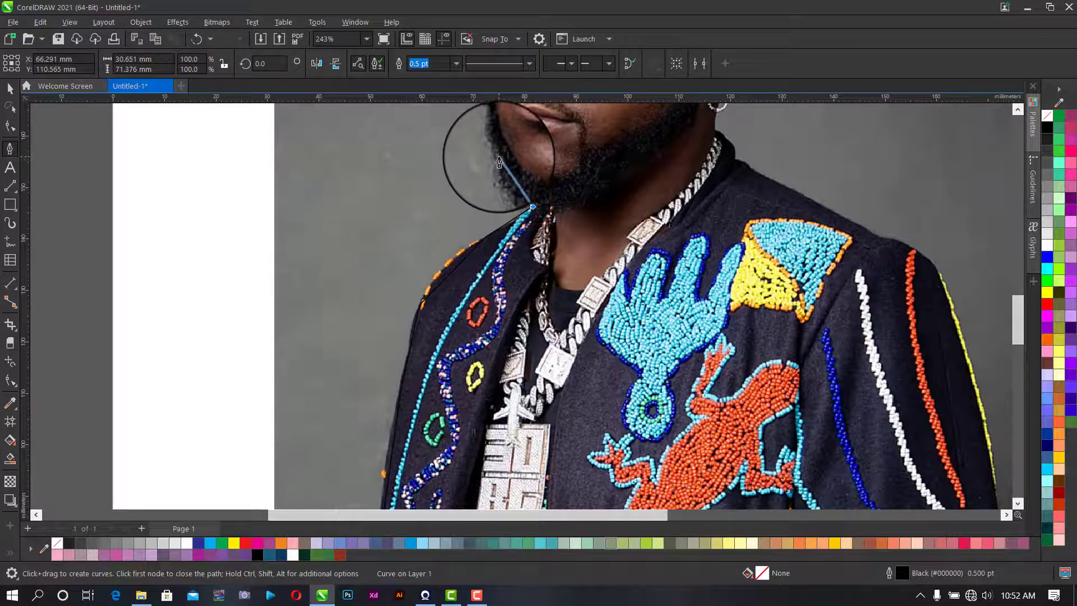
{"action": "left_click", "coordinate": [496, 155]}
- Extend the outline from the chin up the edge of the beard to the cheek beside the nose
{"action": "scroll", "coordinate": [493, 146], "scroll_direction": "down", "scroll_amount": 2}
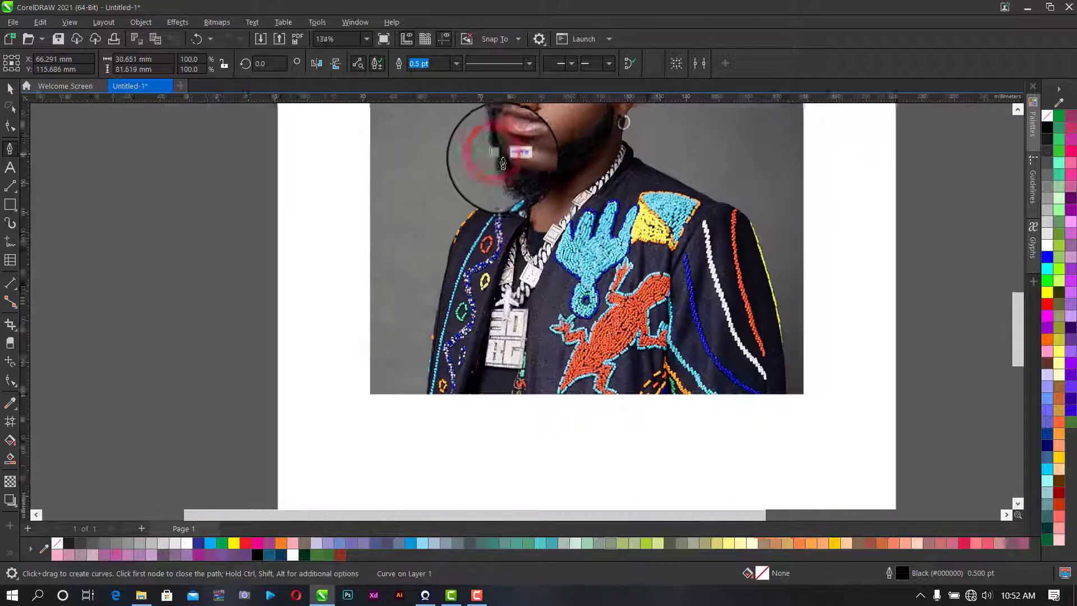
{"action": "scroll", "coordinate": [480, 127], "scroll_direction": "up", "scroll_amount": 2}
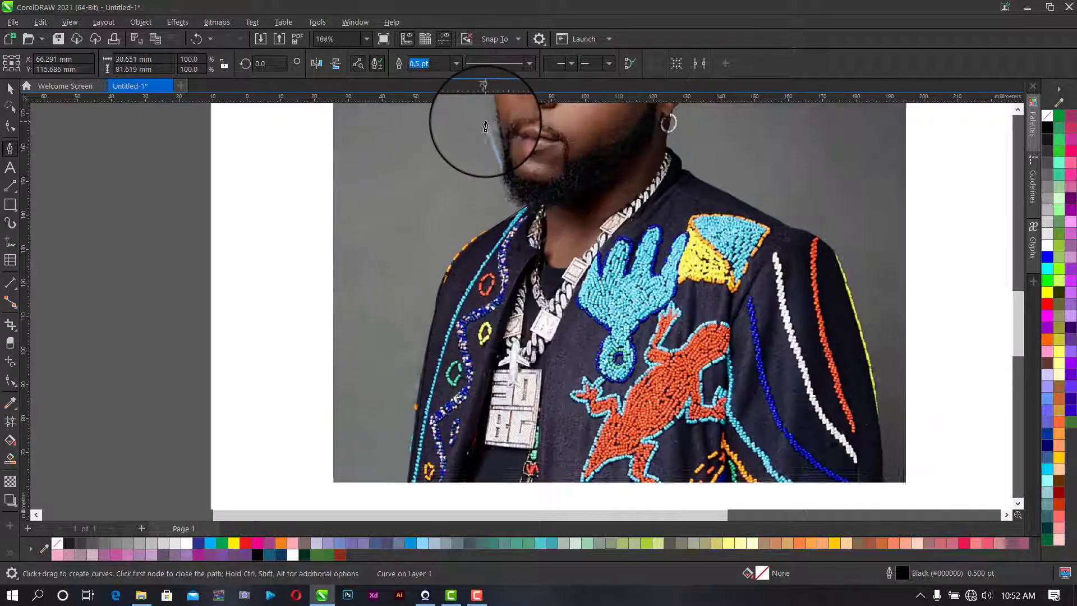
{"action": "scroll", "coordinate": [711, 242], "scroll_direction": "down", "scroll_amount": 2}
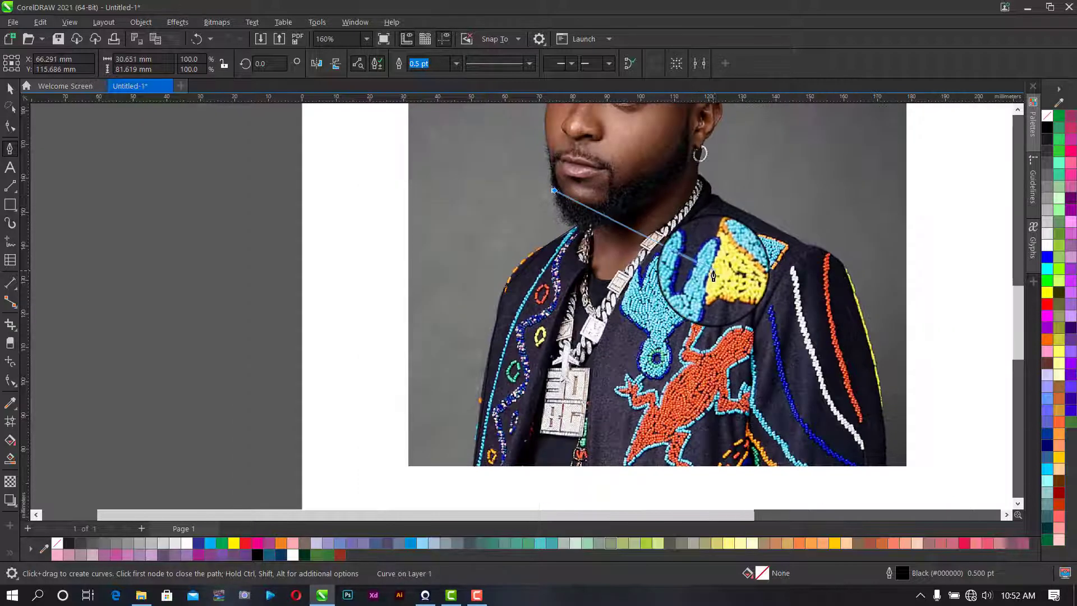
{"action": "scroll", "coordinate": [602, 188], "scroll_direction": "up", "scroll_amount": 2}
{"action": "scroll", "coordinate": [602, 188], "scroll_direction": "up", "scroll_amount": 3}
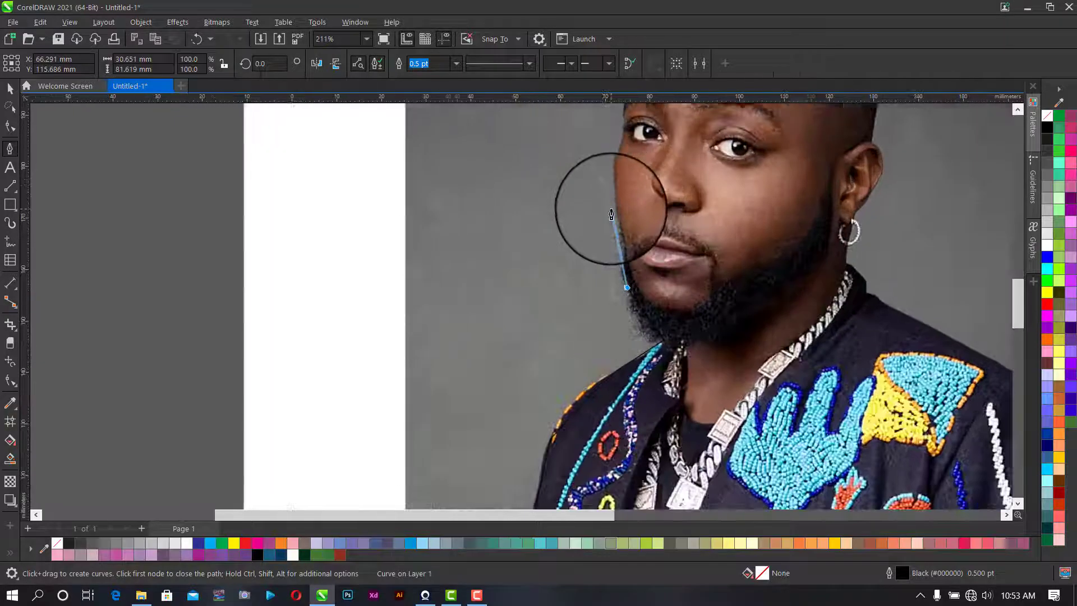
{"action": "left_click", "coordinate": [624, 249]}
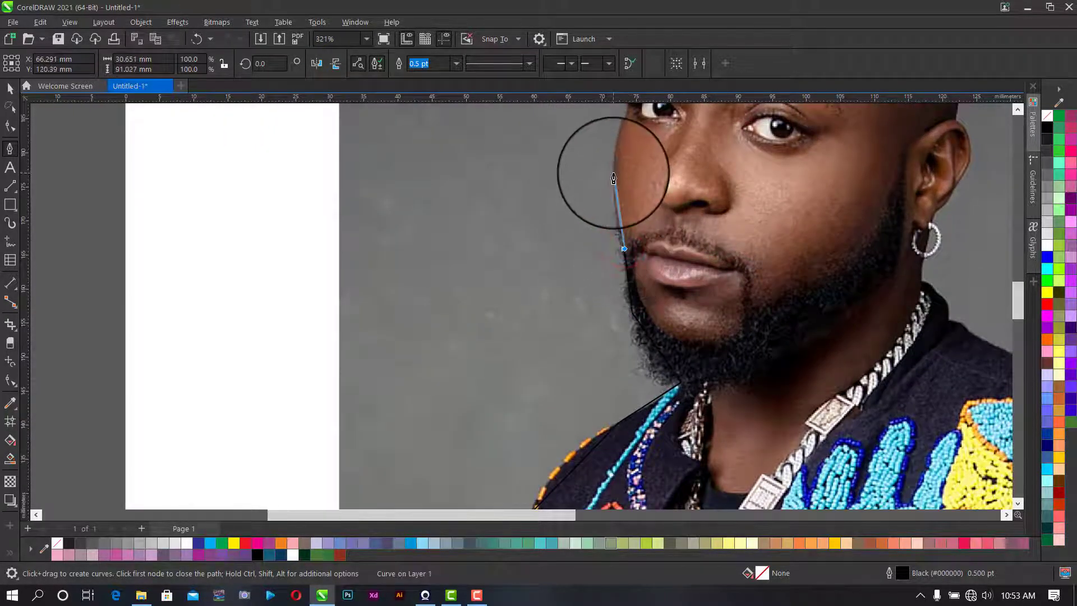
{"action": "left_click", "coordinate": [613, 177]}
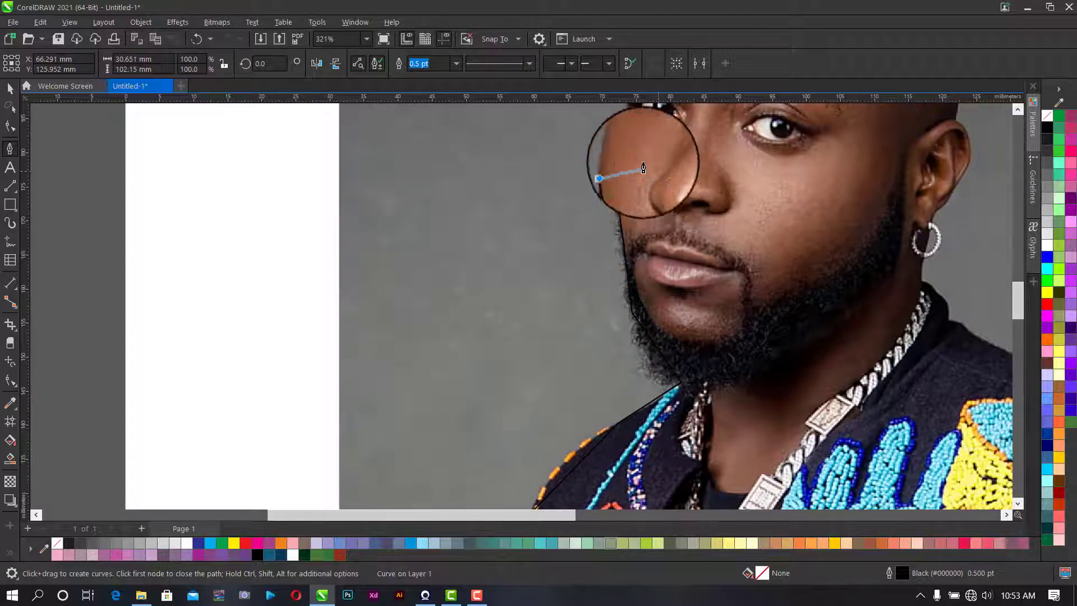
- Trace the face edge from the cheek past the outer corner of the eye up to the eyebrow
{"action": "scroll", "coordinate": [624, 162], "scroll_direction": "up", "scroll_amount": 4}
{"action": "scroll", "coordinate": [624, 162], "scroll_direction": "down", "scroll_amount": 5}
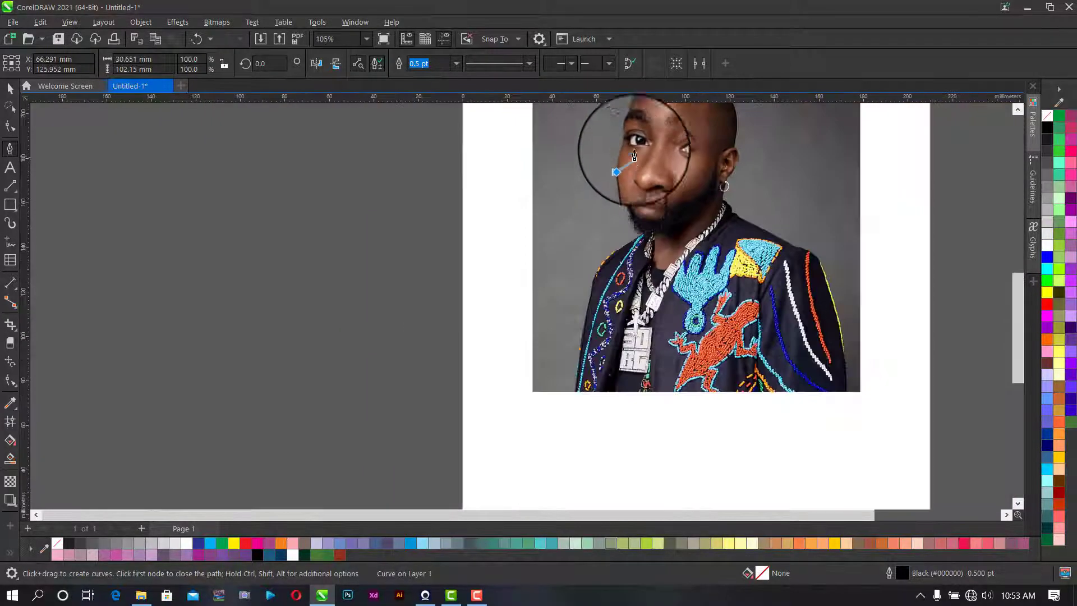
{"action": "scroll", "coordinate": [655, 115], "scroll_direction": "up", "scroll_amount": 5}
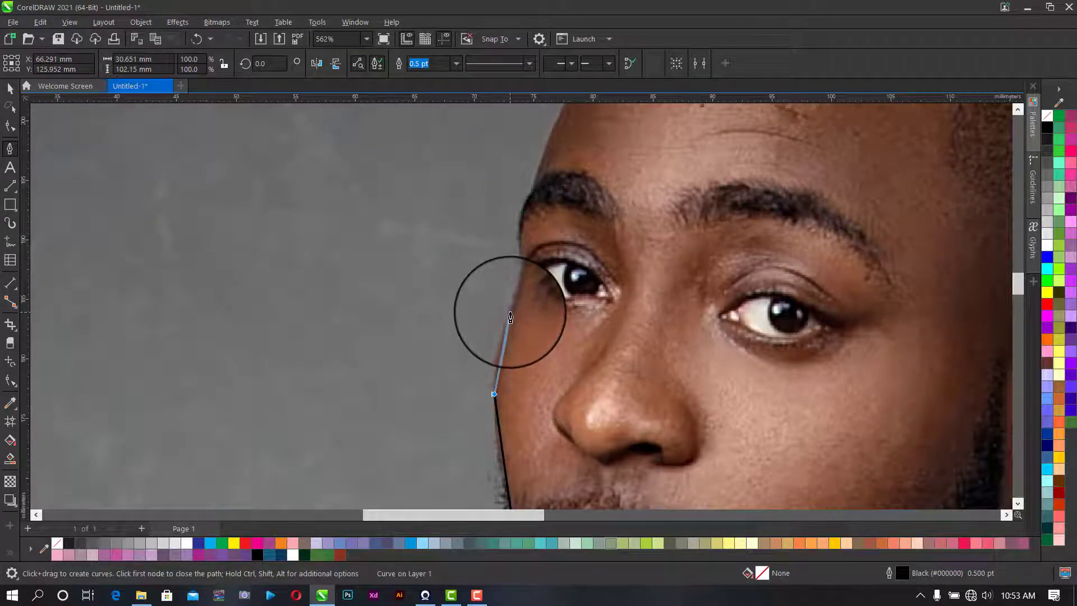
{"action": "left_click", "coordinate": [510, 313]}
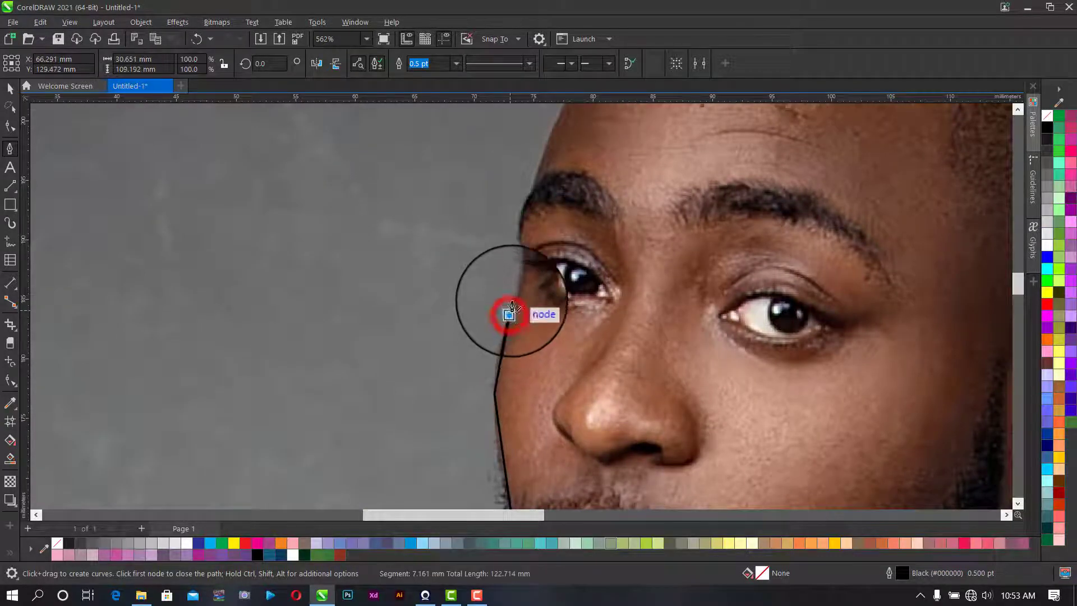
{"action": "left_click", "coordinate": [520, 272]}
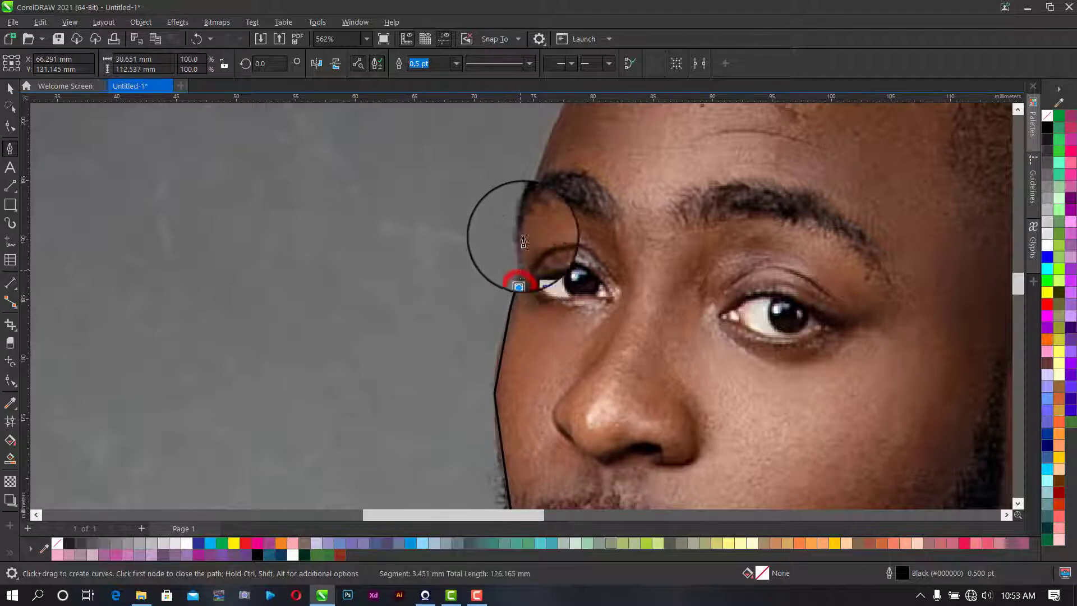
{"action": "left_click", "coordinate": [521, 219]}
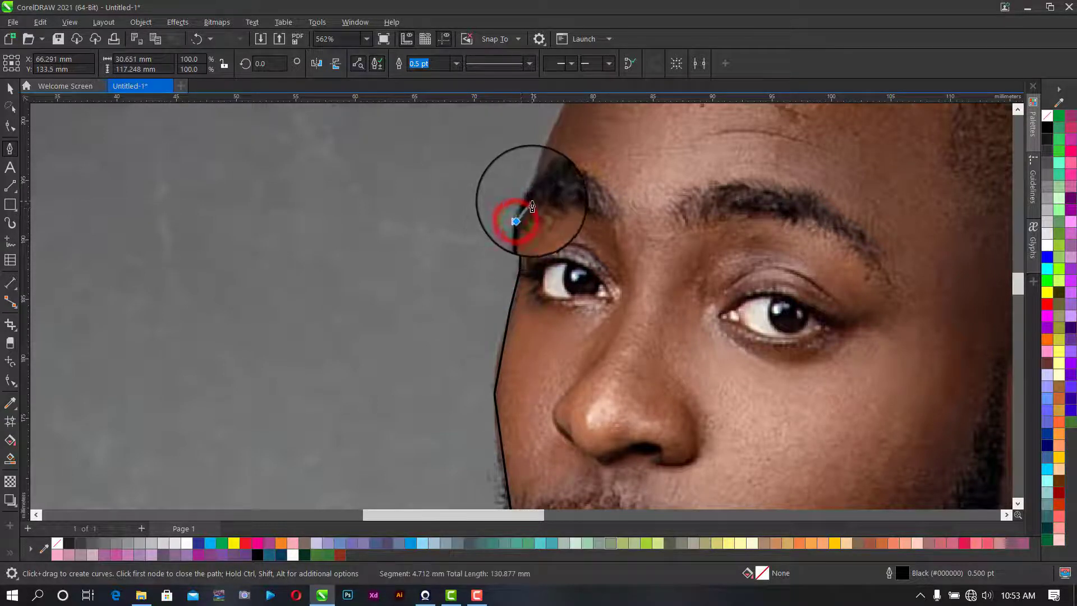
- Carry the outline from the eyebrow up the curve of the forehead to the front of the hairline
{"action": "scroll", "coordinate": [517, 216], "scroll_direction": "down", "scroll_amount": 1}
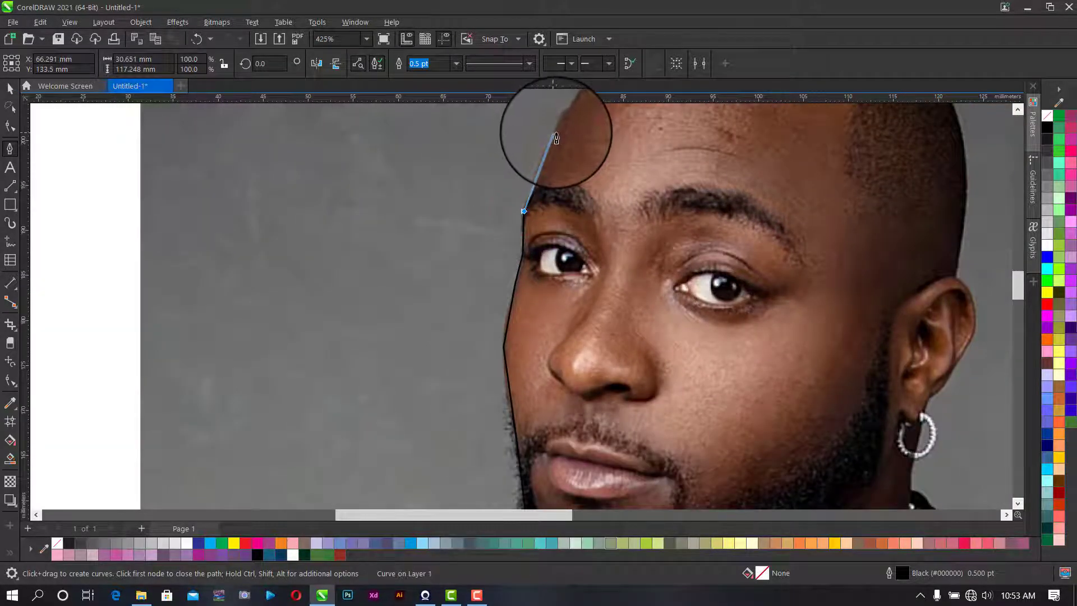
{"action": "scroll", "coordinate": [561, 146], "scroll_direction": "down", "scroll_amount": 3}
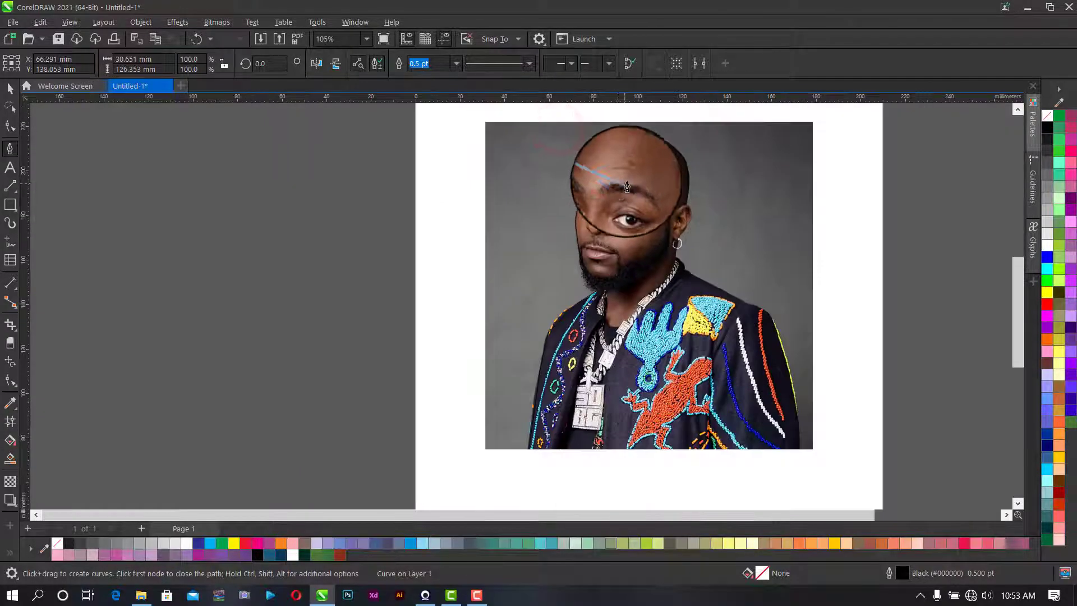
{"action": "scroll", "coordinate": [632, 135], "scroll_direction": "up", "scroll_amount": 4}
{"action": "scroll", "coordinate": [633, 155], "scroll_direction": "up", "scroll_amount": 2}
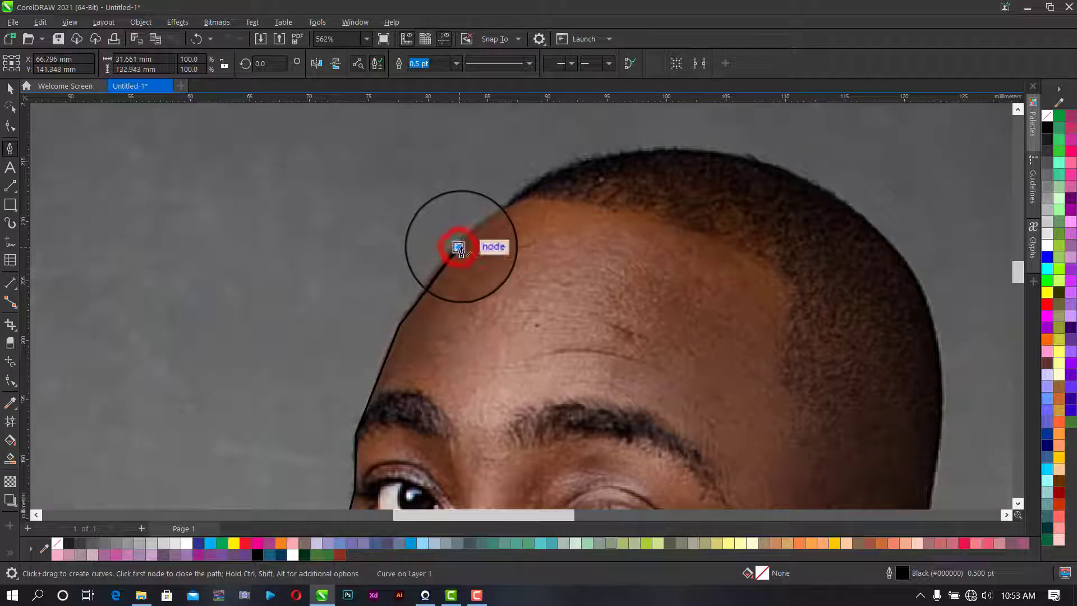
{"action": "left_click", "coordinate": [459, 248]}
{"action": "left_click", "coordinate": [507, 212]}
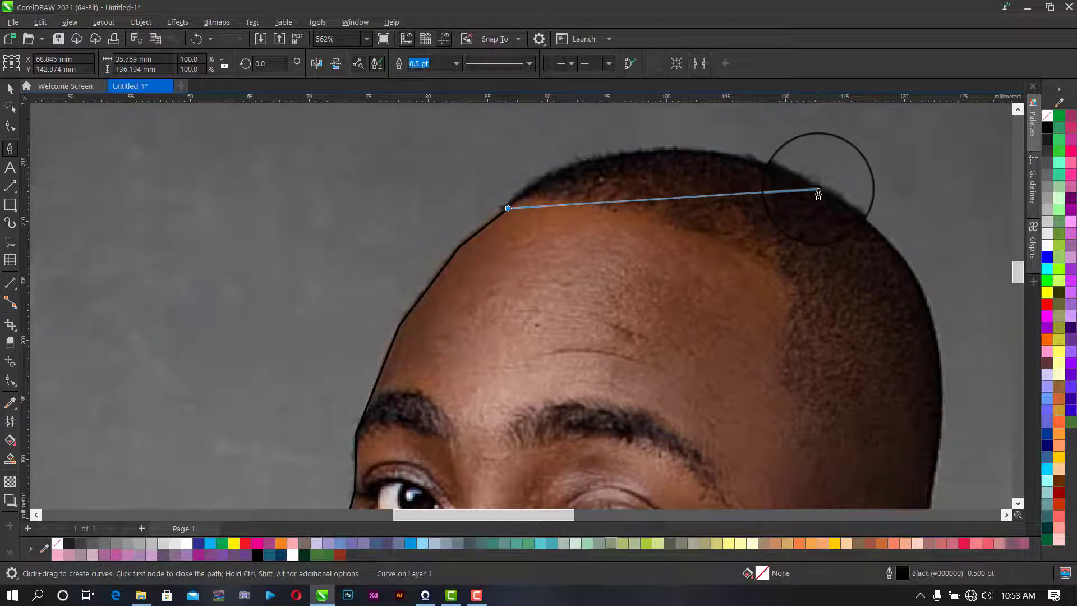
- Take the outline across the top of the head and down its back to the top of the ear
{"action": "scroll", "coordinate": [903, 288], "scroll_direction": "down", "scroll_amount": 3}
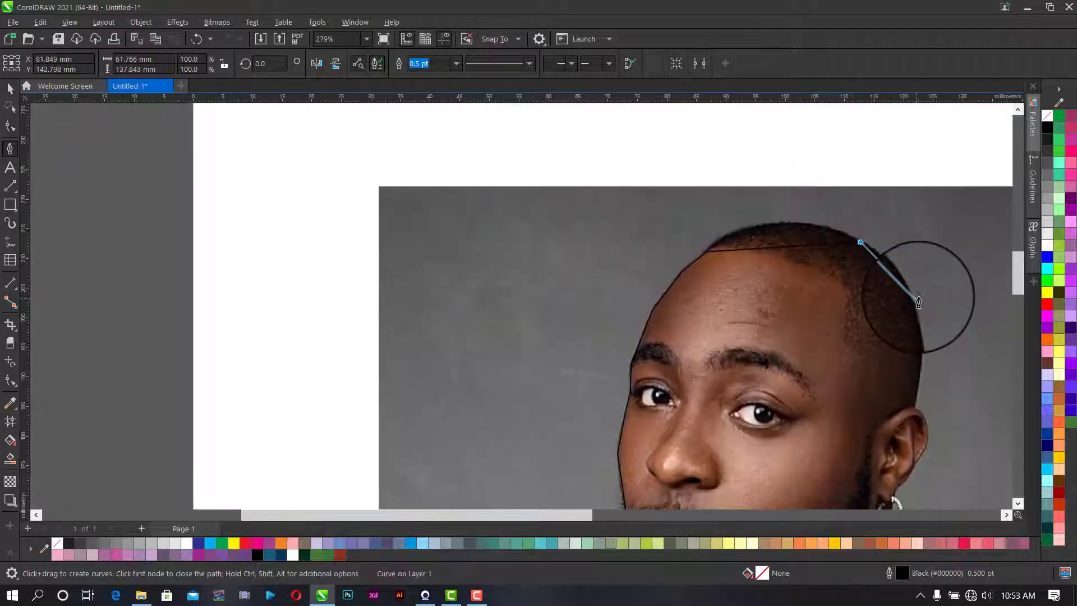
{"action": "scroll", "coordinate": [913, 288], "scroll_direction": "up", "scroll_amount": 5}
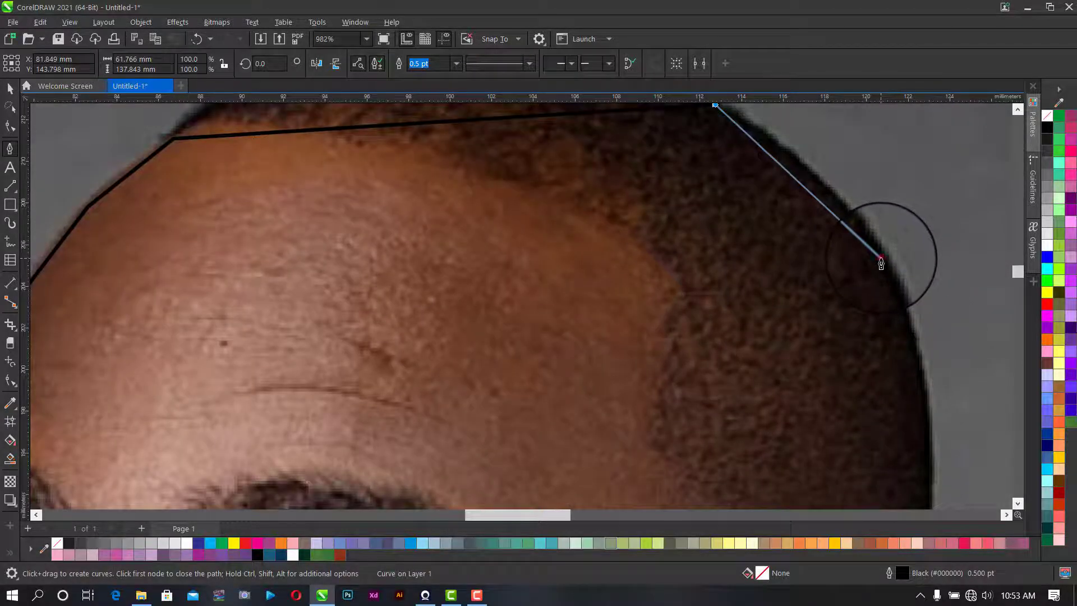
{"action": "scroll", "coordinate": [883, 275], "scroll_direction": "down", "scroll_amount": 5}
{"action": "scroll", "coordinate": [891, 318], "scroll_direction": "up", "scroll_amount": 2}
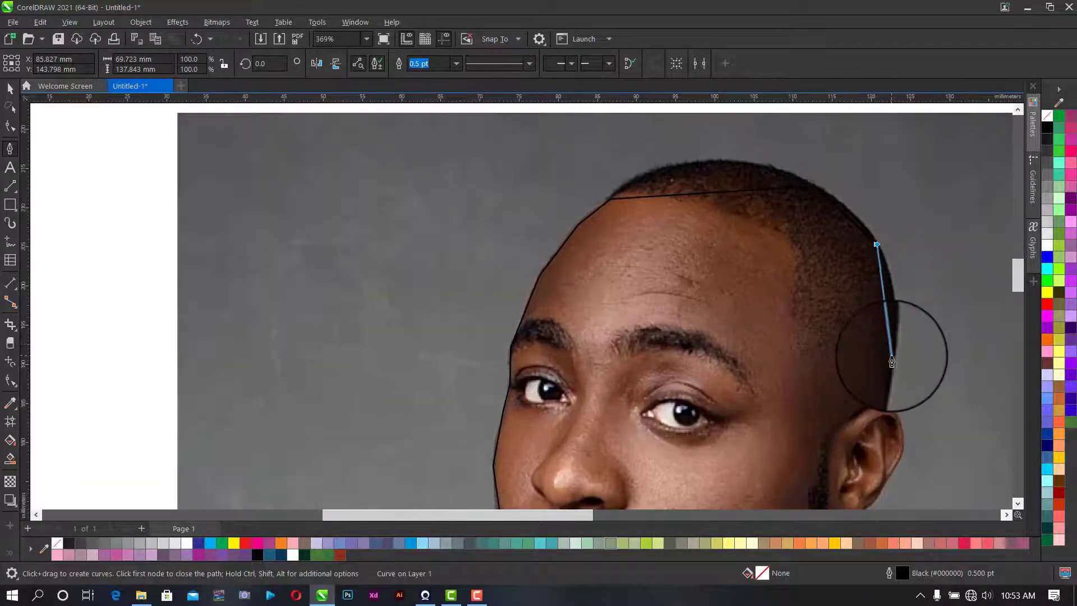
{"action": "scroll", "coordinate": [892, 364], "scroll_direction": "up", "scroll_amount": 2}
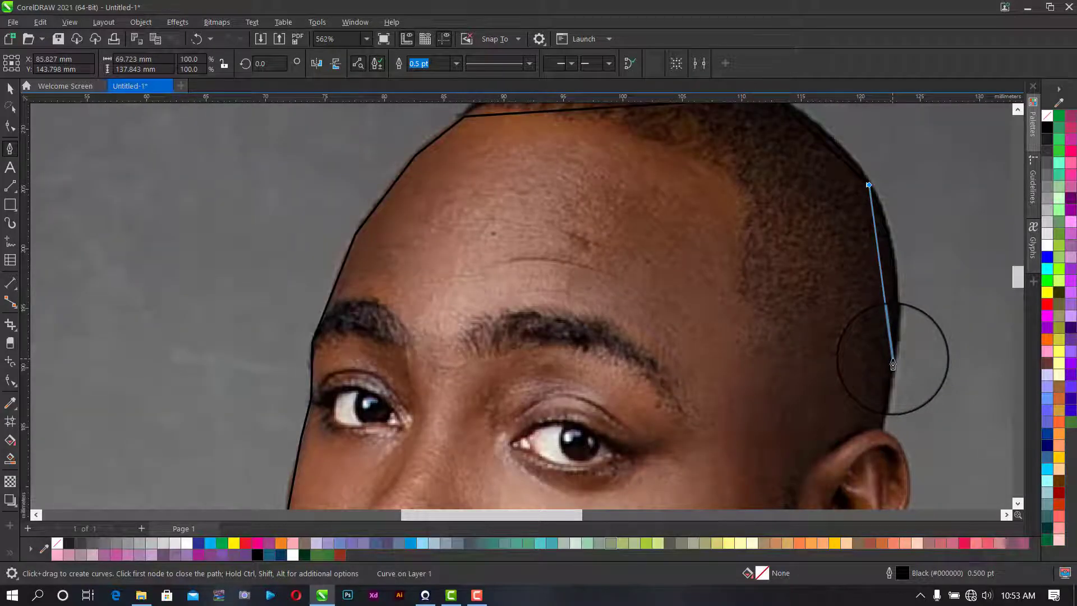
{"action": "left_click", "coordinate": [882, 428]}
- Trace the outer edge of the ear from its top down to the earlobe where the earring hangs
{"action": "scroll", "coordinate": [880, 412], "scroll_direction": "down", "scroll_amount": 3}
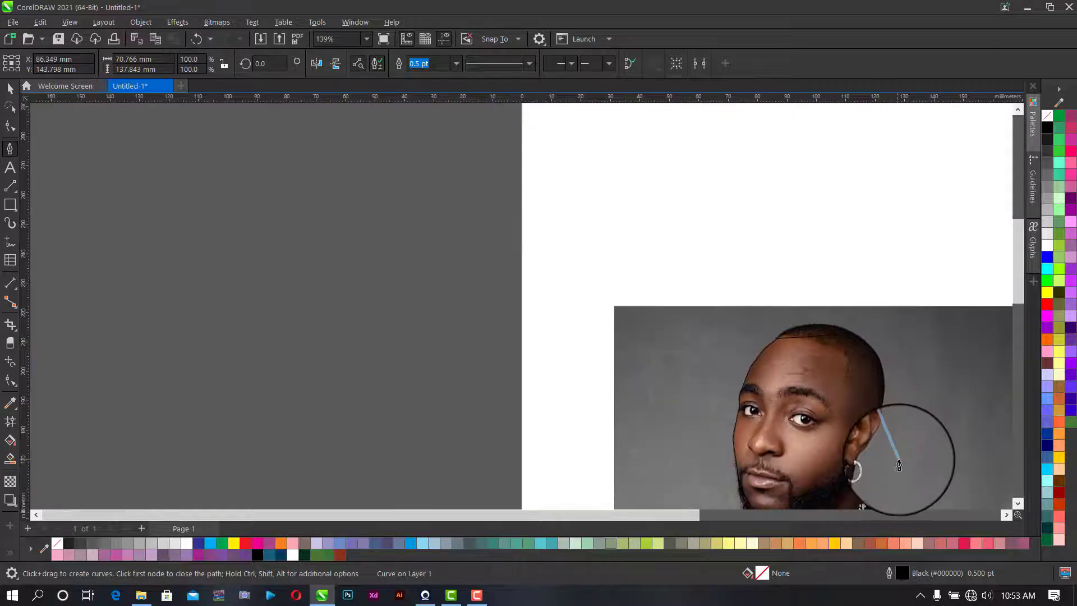
{"action": "scroll", "coordinate": [867, 441], "scroll_direction": "up", "scroll_amount": 5}
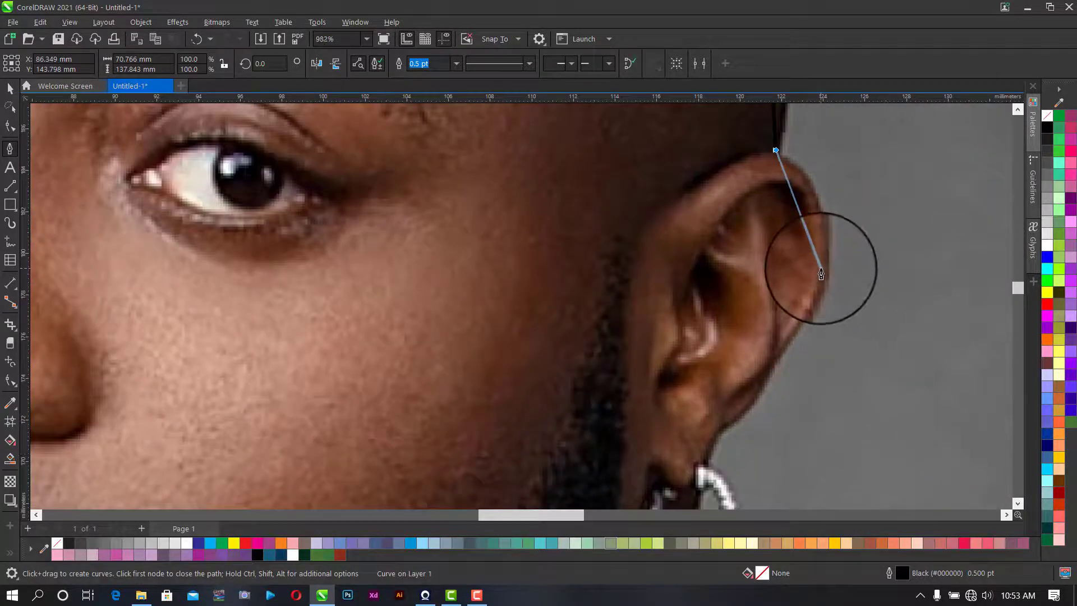
{"action": "left_click", "coordinate": [821, 272]}
{"action": "scroll", "coordinate": [821, 271], "scroll_direction": "down", "scroll_amount": 3}
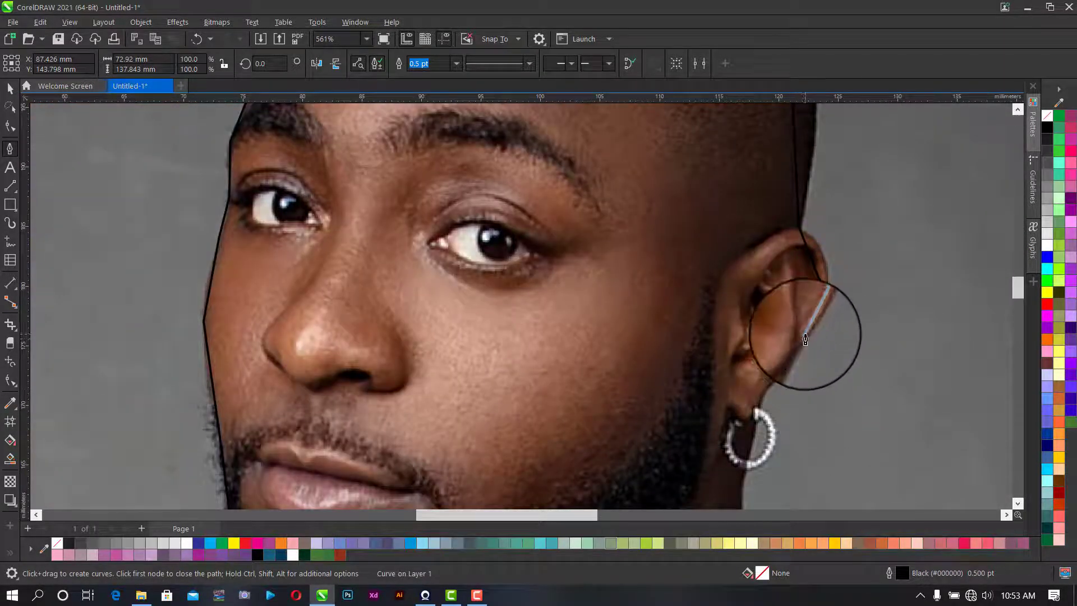
{"action": "left_click", "coordinate": [802, 343]}
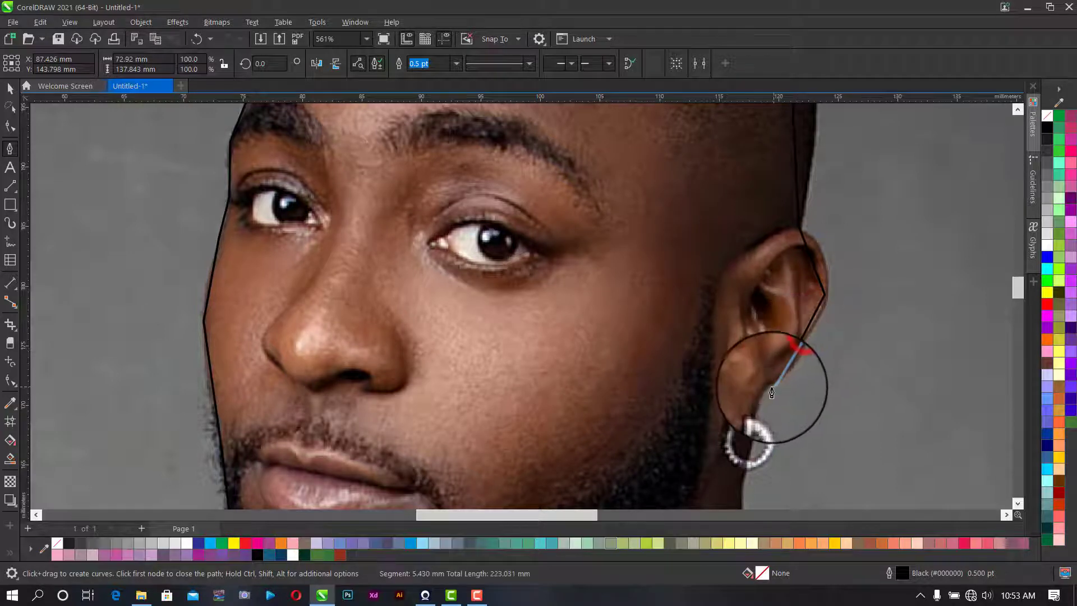
{"action": "left_click", "coordinate": [768, 387]}
{"action": "scroll", "coordinate": [764, 381], "scroll_direction": "up", "scroll_amount": 2}
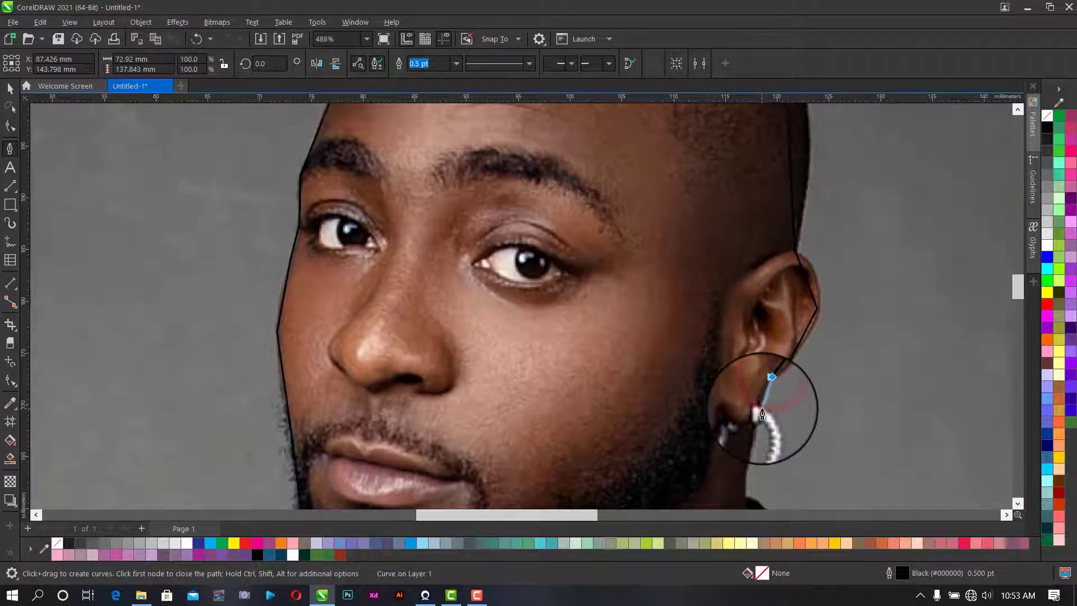
{"action": "left_click", "coordinate": [760, 403]}
- Carry the outline from the earlobe down the back of the neck and over the jacket collar to the start of the shoulder
{"action": "scroll", "coordinate": [763, 426], "scroll_direction": "down", "scroll_amount": 3}
{"action": "scroll", "coordinate": [741, 448], "scroll_direction": "up", "scroll_amount": 4}
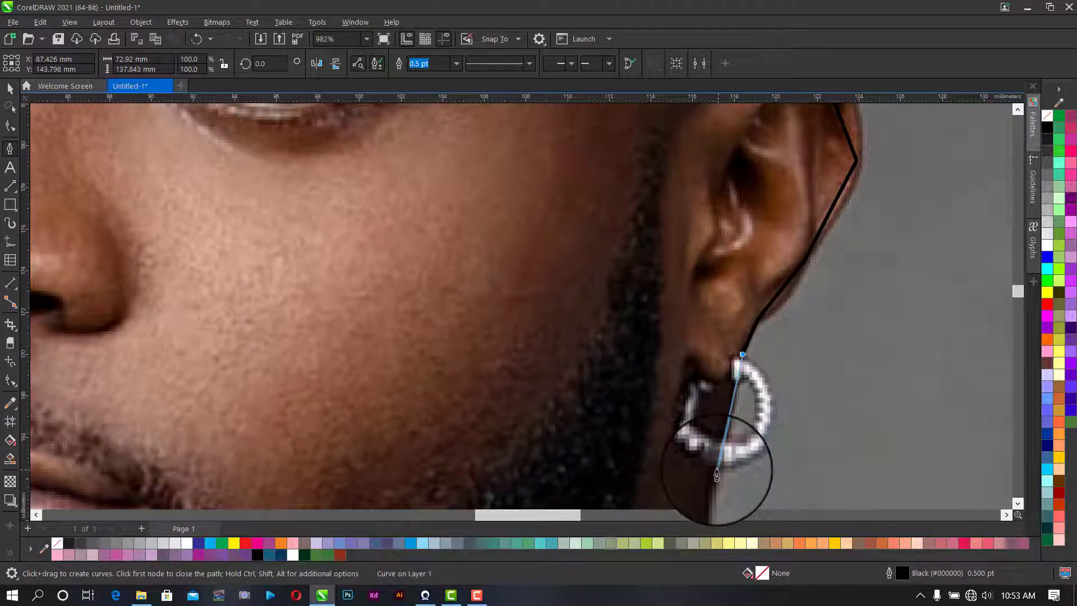
{"action": "scroll", "coordinate": [716, 476], "scroll_direction": "down", "scroll_amount": 5}
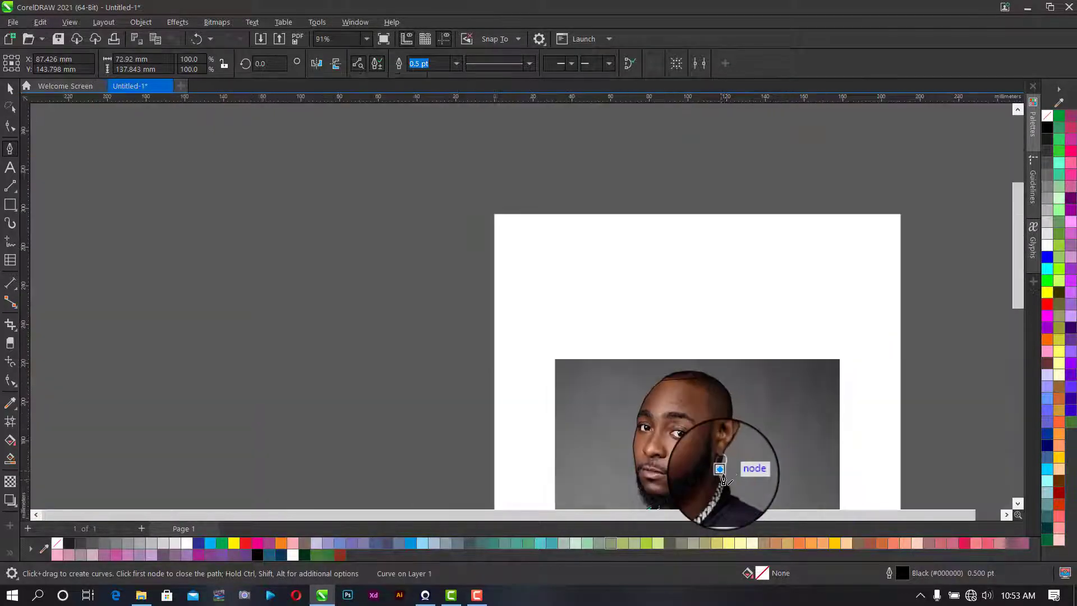
{"action": "scroll", "coordinate": [727, 499], "scroll_direction": "up", "scroll_amount": 4}
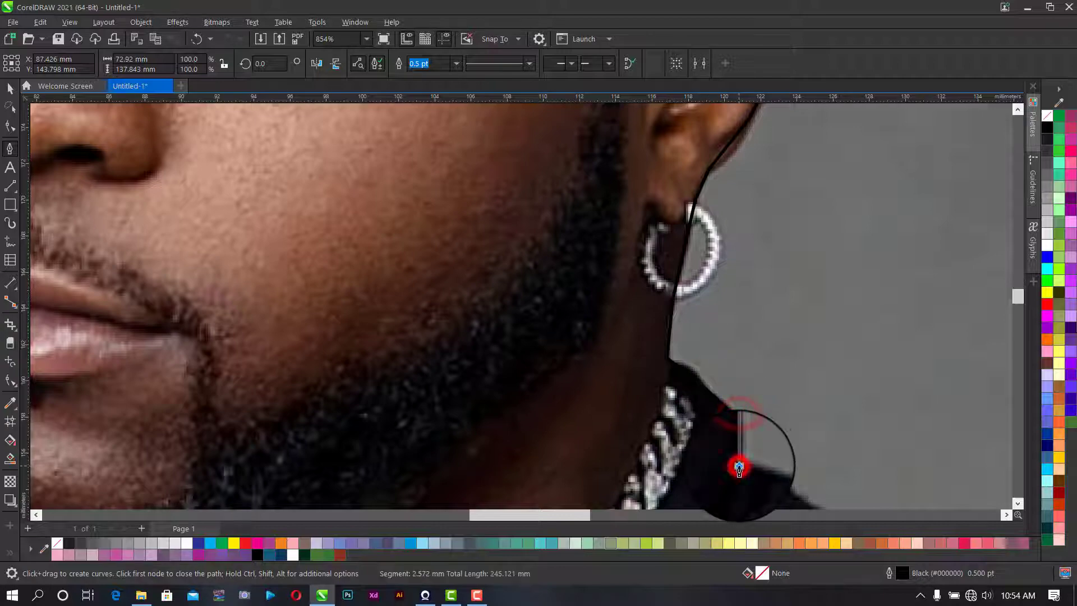
{"action": "scroll", "coordinate": [739, 468], "scroll_direction": "down", "scroll_amount": 4}
{"action": "scroll", "coordinate": [734, 436], "scroll_direction": "up", "scroll_amount": 3}
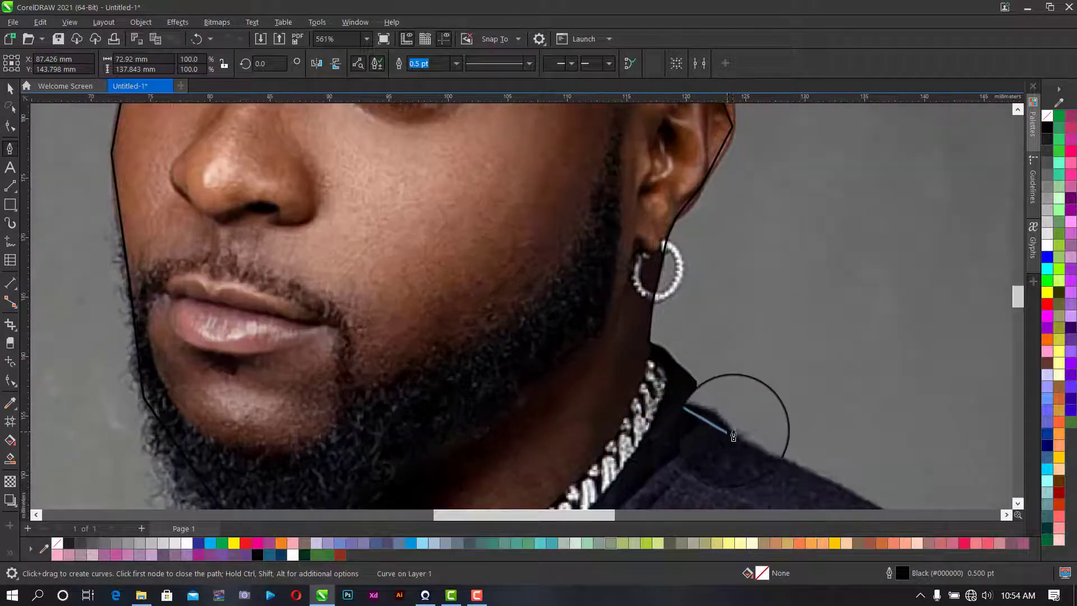
{"action": "scroll", "coordinate": [733, 436], "scroll_direction": "down", "scroll_amount": 5}
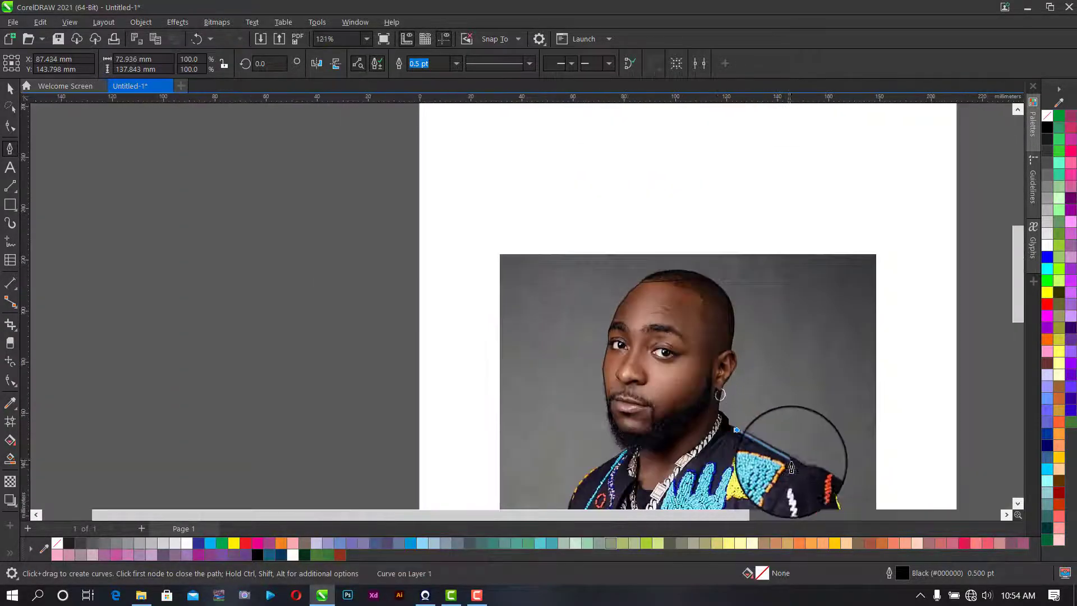
{"action": "scroll", "coordinate": [792, 459], "scroll_direction": "up", "scroll_amount": 4}
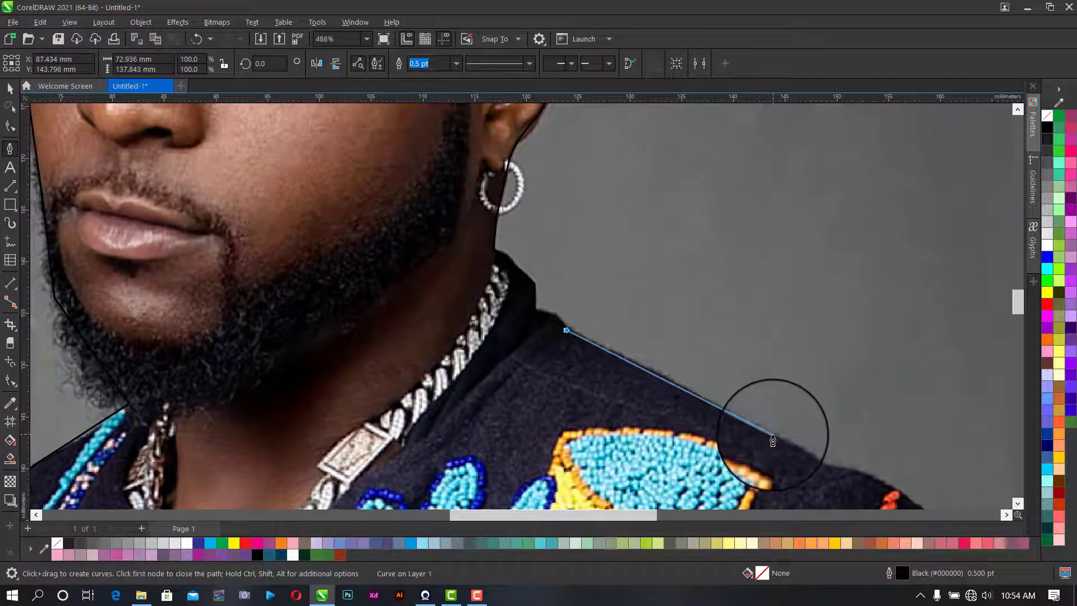
- Extend the outline along the jacket's shoulder to where the yellow beading starts on the sleeve
{"action": "left_click", "coordinate": [771, 438]}
{"action": "scroll", "coordinate": [771, 438], "scroll_direction": "down", "scroll_amount": 5}
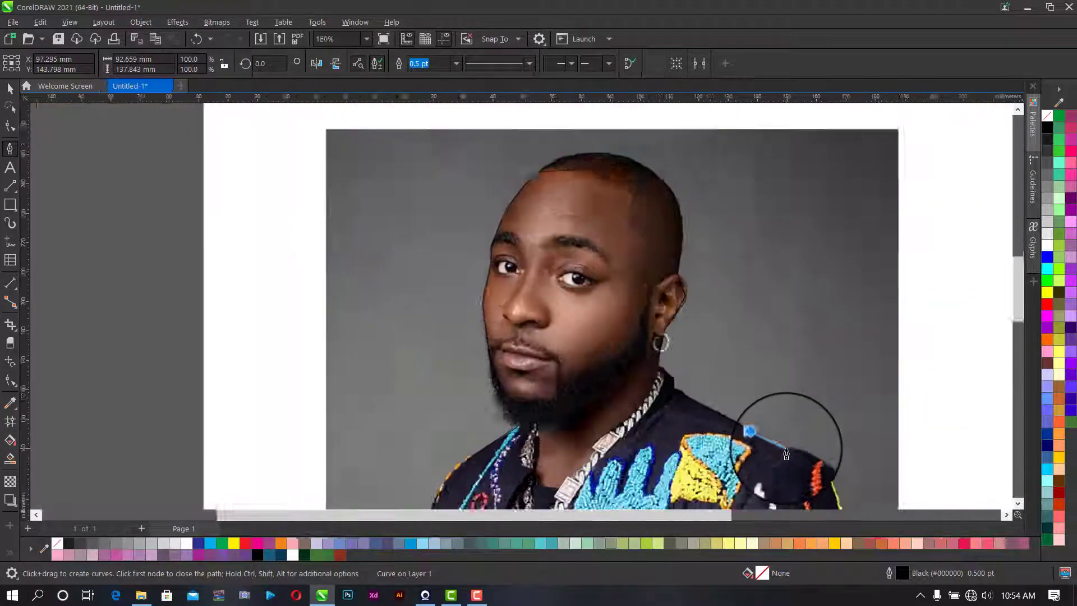
{"action": "scroll", "coordinate": [785, 454], "scroll_direction": "up", "scroll_amount": 5}
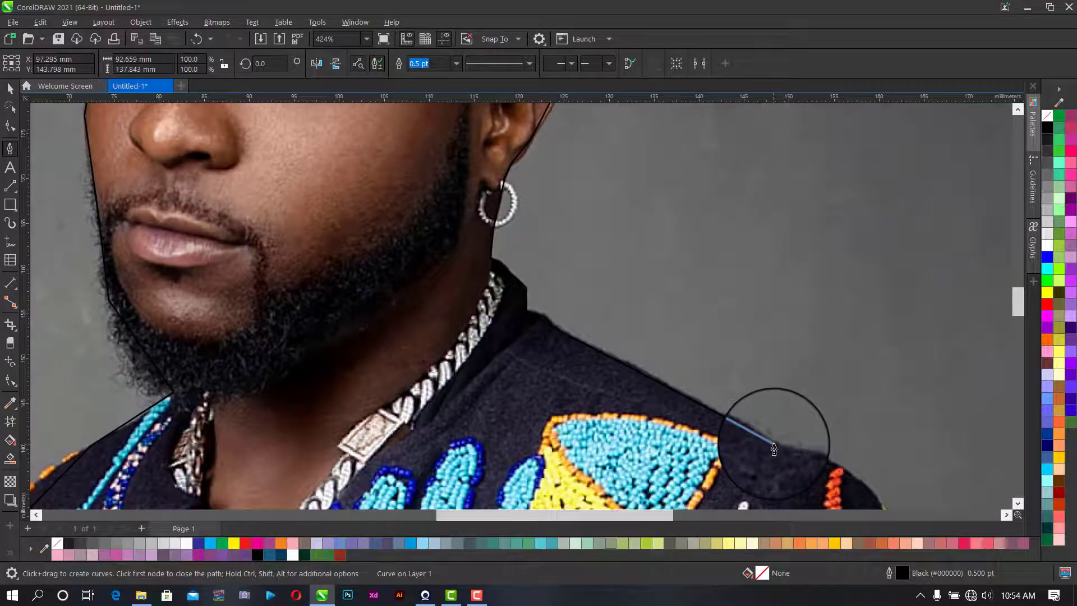
{"action": "left_click", "coordinate": [774, 447]}
{"action": "scroll", "coordinate": [774, 449], "scroll_direction": "down", "scroll_amount": 5}
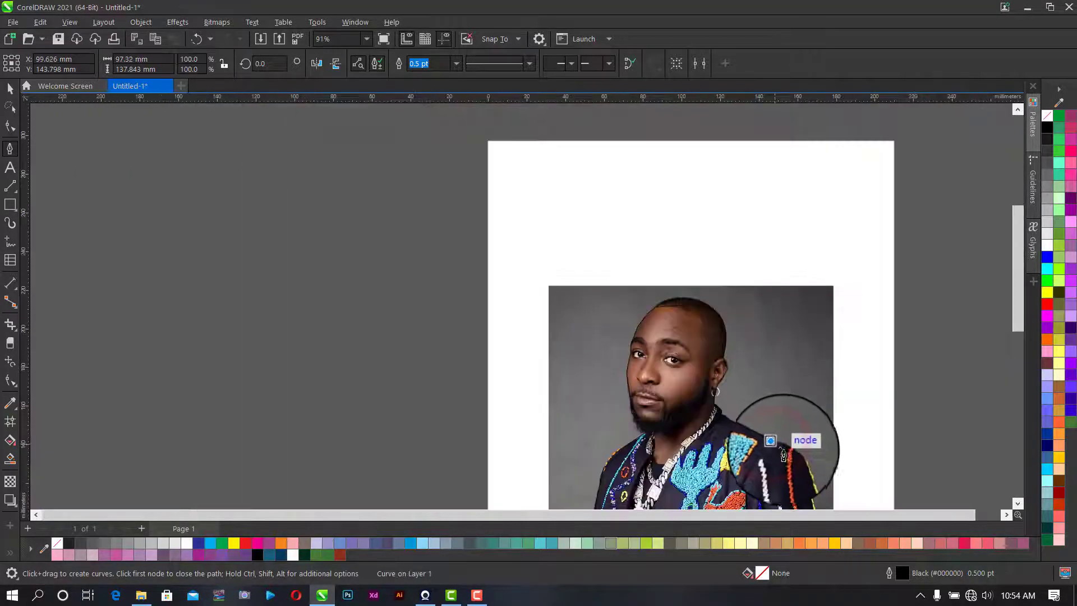
{"action": "scroll", "coordinate": [788, 443], "scroll_direction": "up", "scroll_amount": 6}
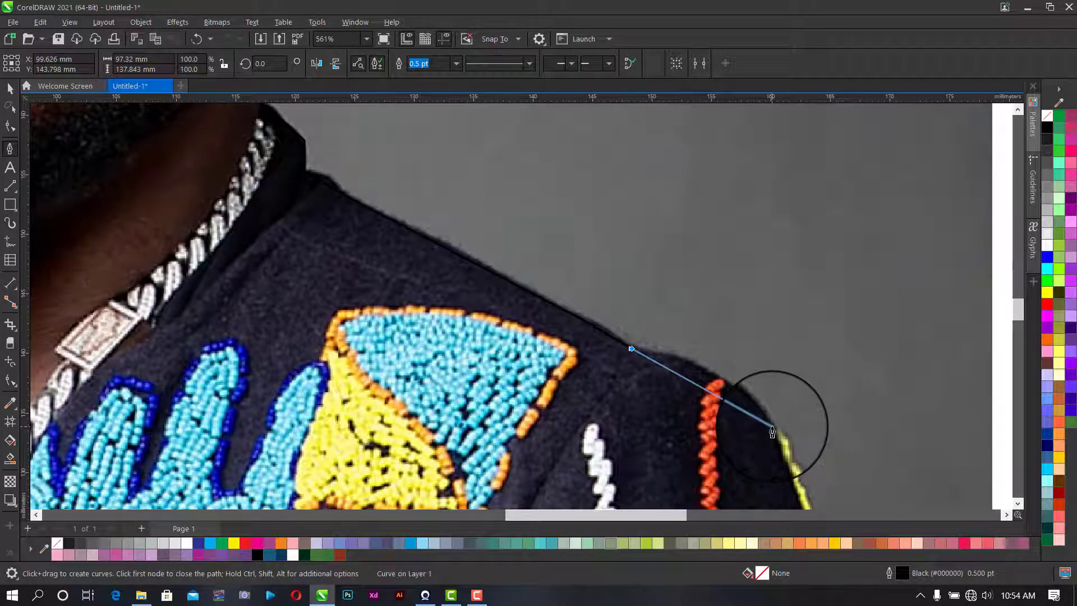
{"action": "left_click", "coordinate": [772, 429]}
- Trace the outer sleeve along the yellow beading down to the bottom edge of the photo
{"action": "scroll", "coordinate": [780, 426], "scroll_direction": "down", "scroll_amount": 5}
{"action": "scroll", "coordinate": [789, 449], "scroll_direction": "up", "scroll_amount": 3}
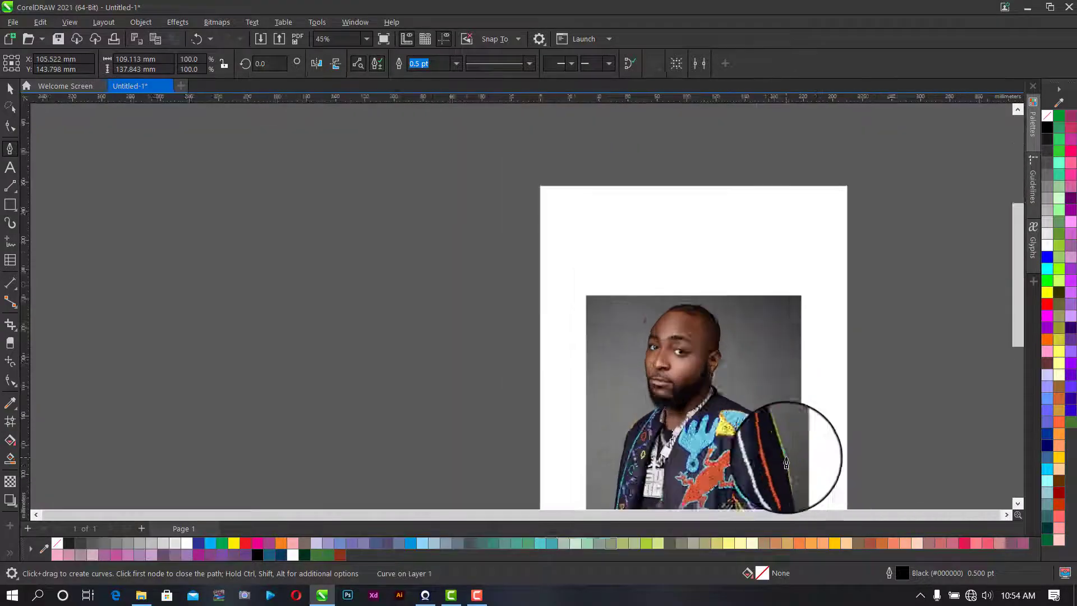
{"action": "scroll", "coordinate": [784, 501], "scroll_direction": "up", "scroll_amount": 3}
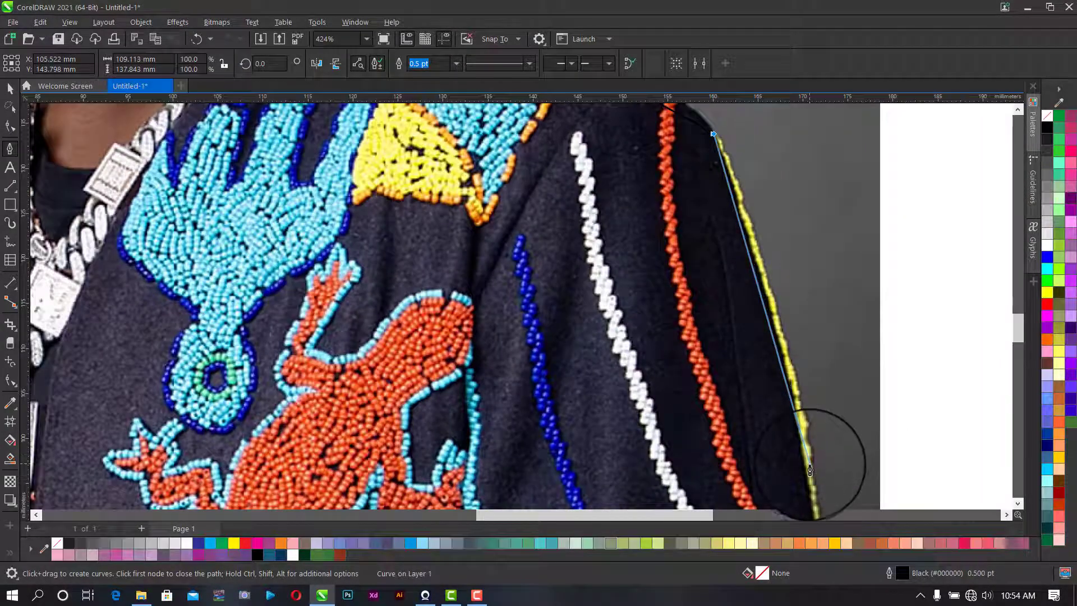
{"action": "scroll", "coordinate": [806, 473], "scroll_direction": "down", "scroll_amount": 5}
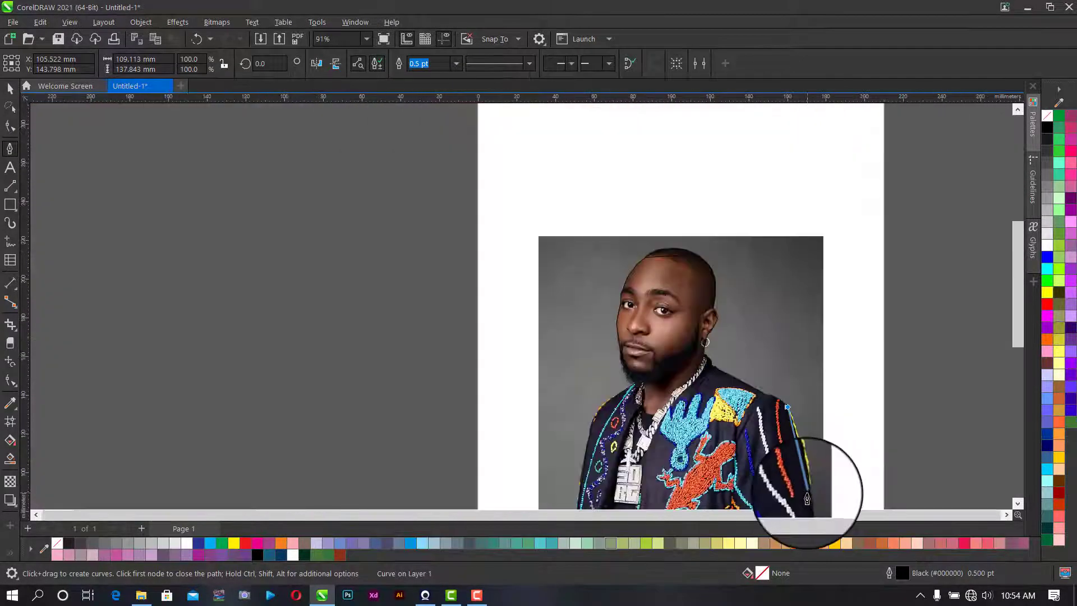
{"action": "scroll", "coordinate": [808, 465], "scroll_direction": "up", "scroll_amount": 4}
{"action": "scroll", "coordinate": [801, 394], "scroll_direction": "up", "scroll_amount": 1}
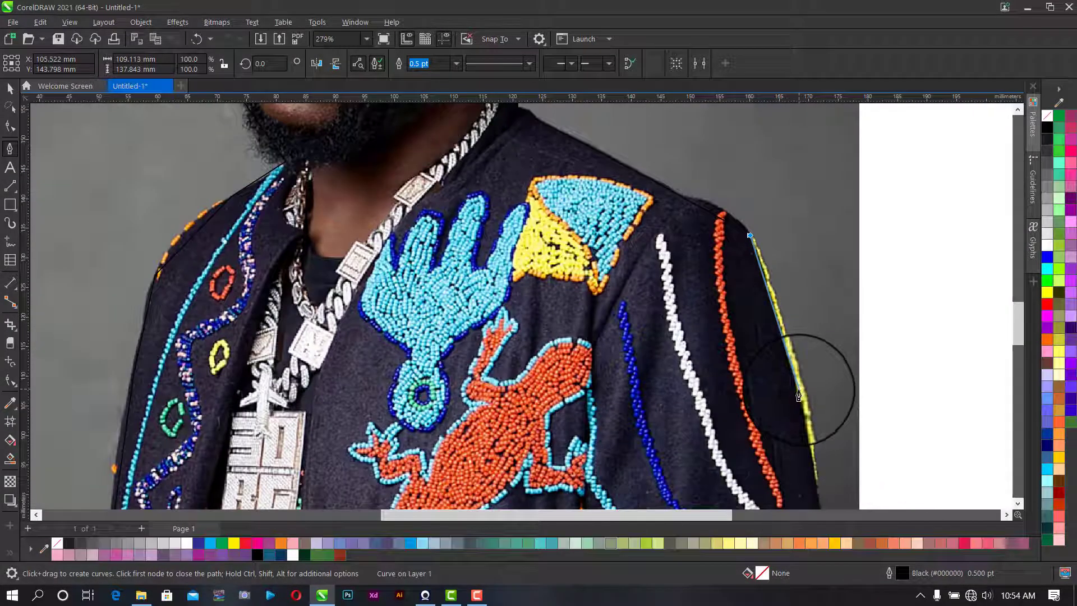
{"action": "scroll", "coordinate": [802, 403], "scroll_direction": "down", "scroll_amount": 4}
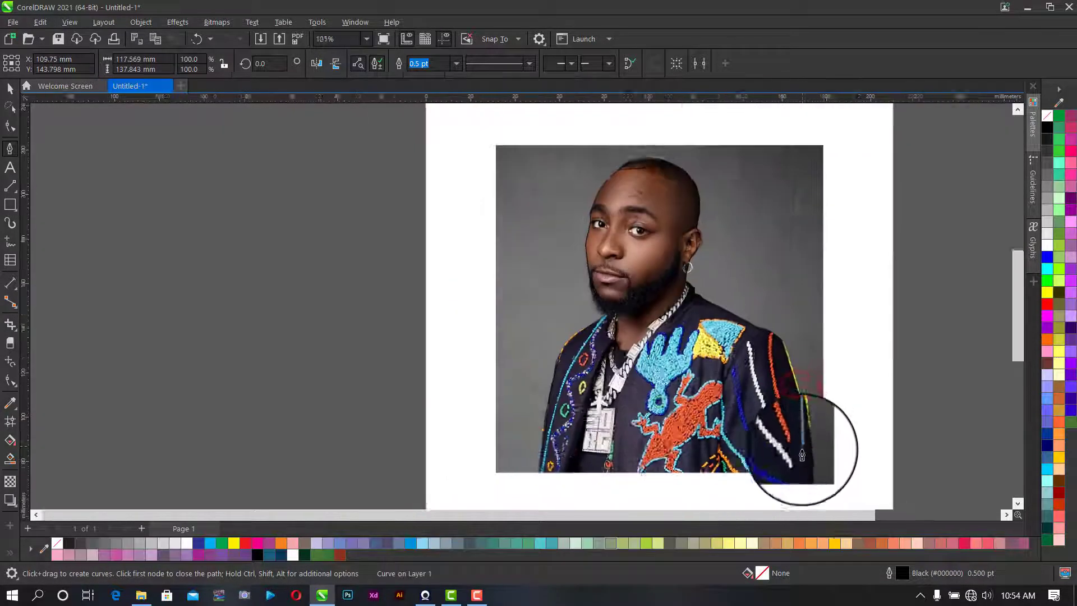
{"action": "scroll", "coordinate": [808, 466], "scroll_direction": "up", "scroll_amount": 5}
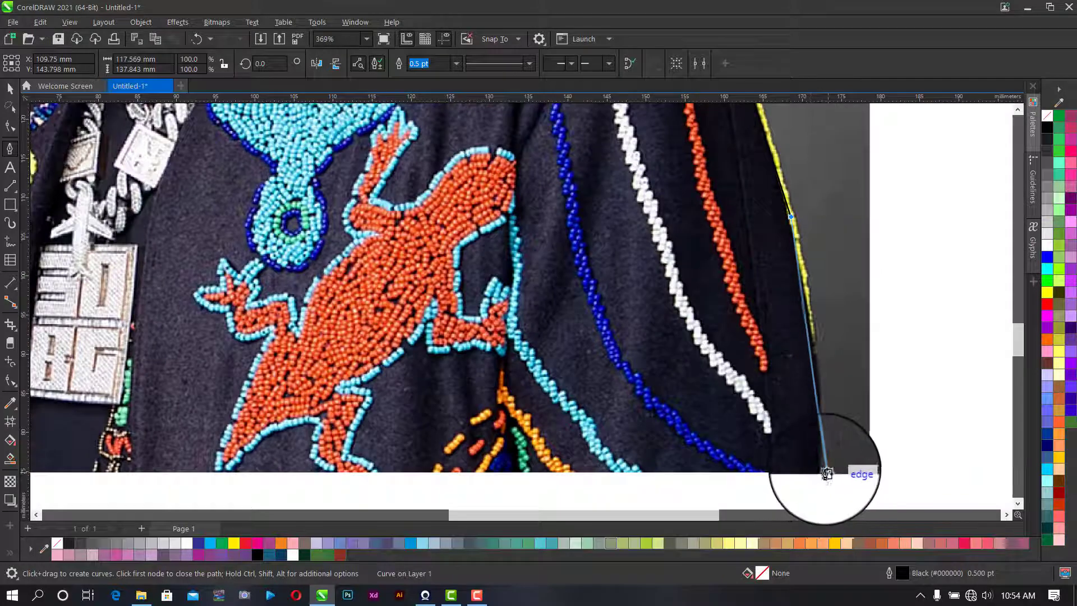
{"action": "left_click", "coordinate": [821, 473]}
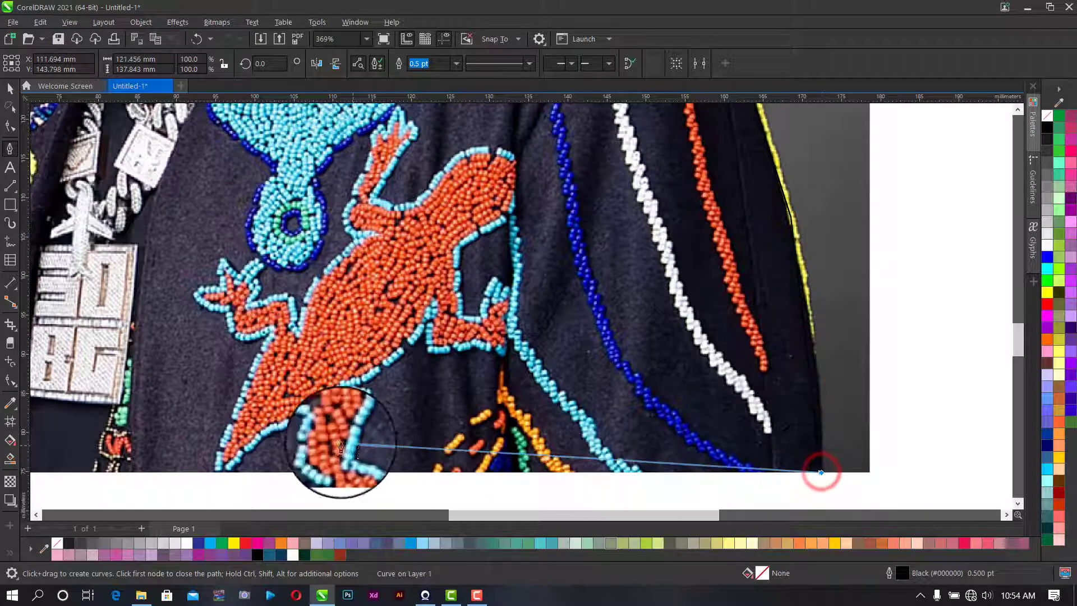
- Close the outline along the photo's bottom edge at its starting node and fit the page in view
{"action": "scroll", "coordinate": [72, 458], "scroll_direction": "down", "scroll_amount": 5}
{"action": "scroll", "coordinate": [34, 460], "scroll_direction": "down", "scroll_amount": 3}
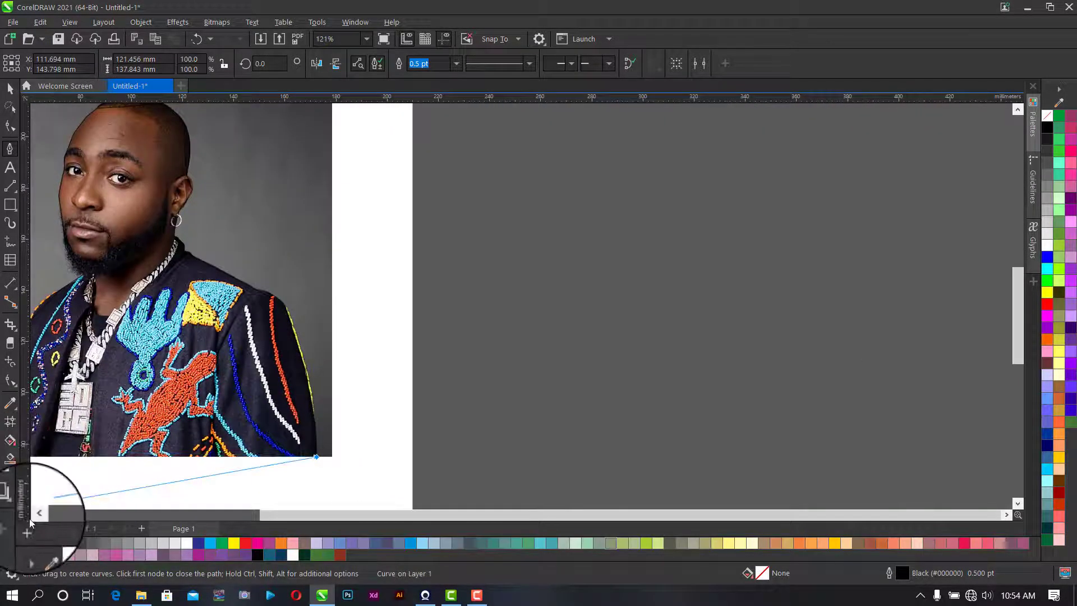
{"action": "scroll", "coordinate": [62, 494], "scroll_direction": "up", "scroll_amount": 2}
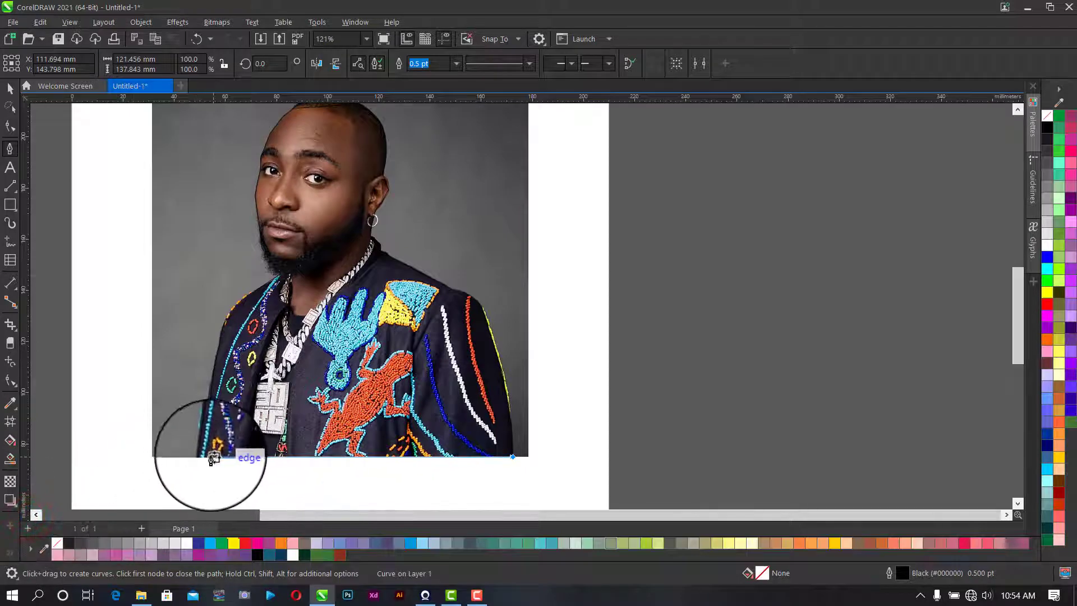
{"action": "left_click", "coordinate": [202, 459]}
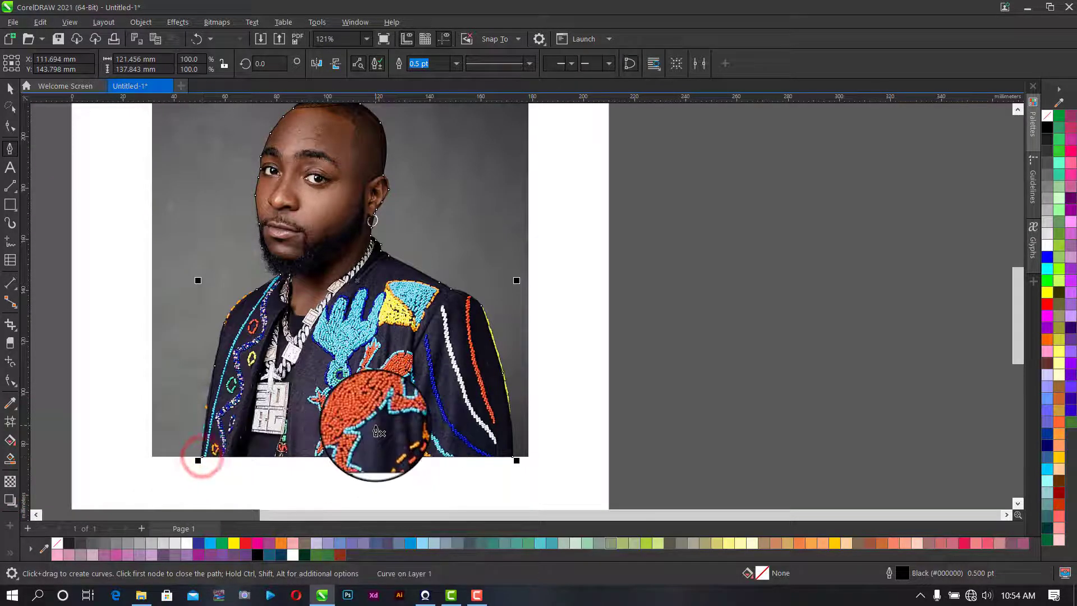
{"action": "key", "text": "z"}
{"action": "key", "text": "shift+F4"}
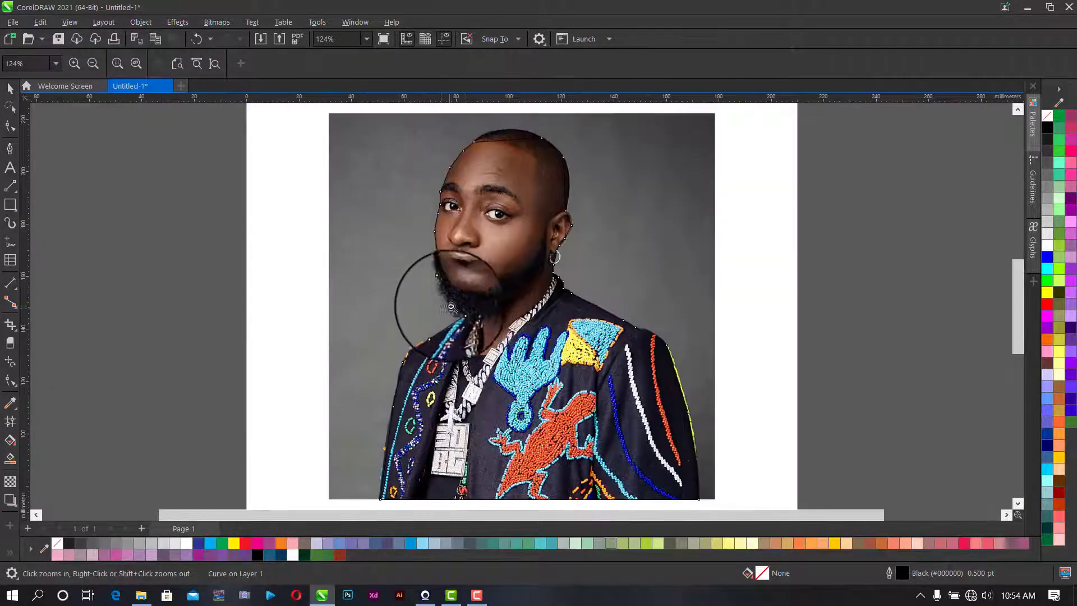
- Convert the outline's straight segments to curves with the Shape tool and try bending the segment beside the beard
{"action": "scroll", "coordinate": [397, 449], "scroll_direction": "up", "scroll_amount": 2}
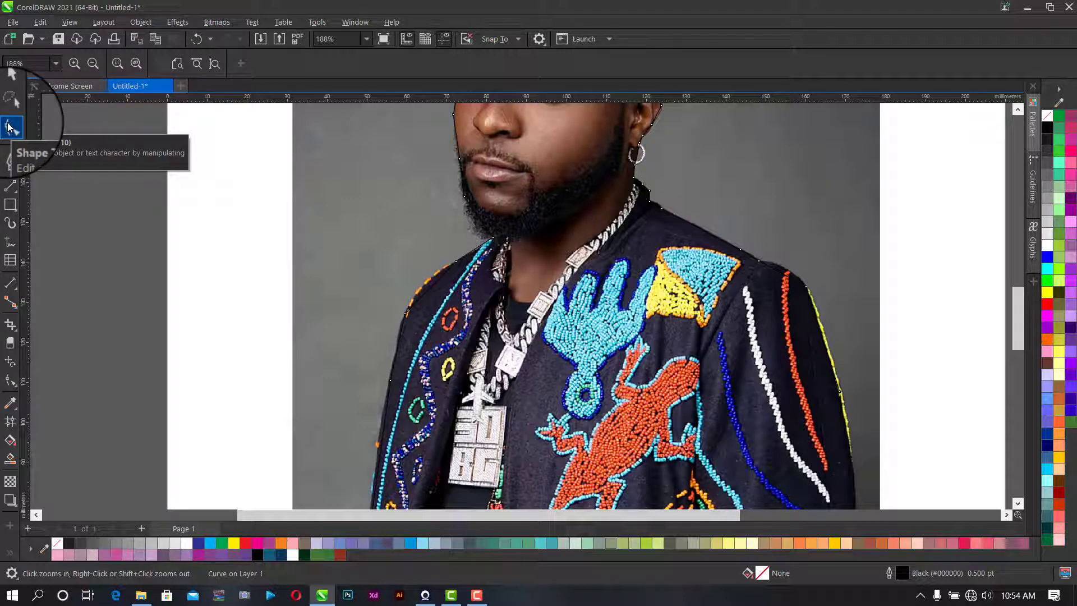
{"action": "left_click", "coordinate": [9, 127]}
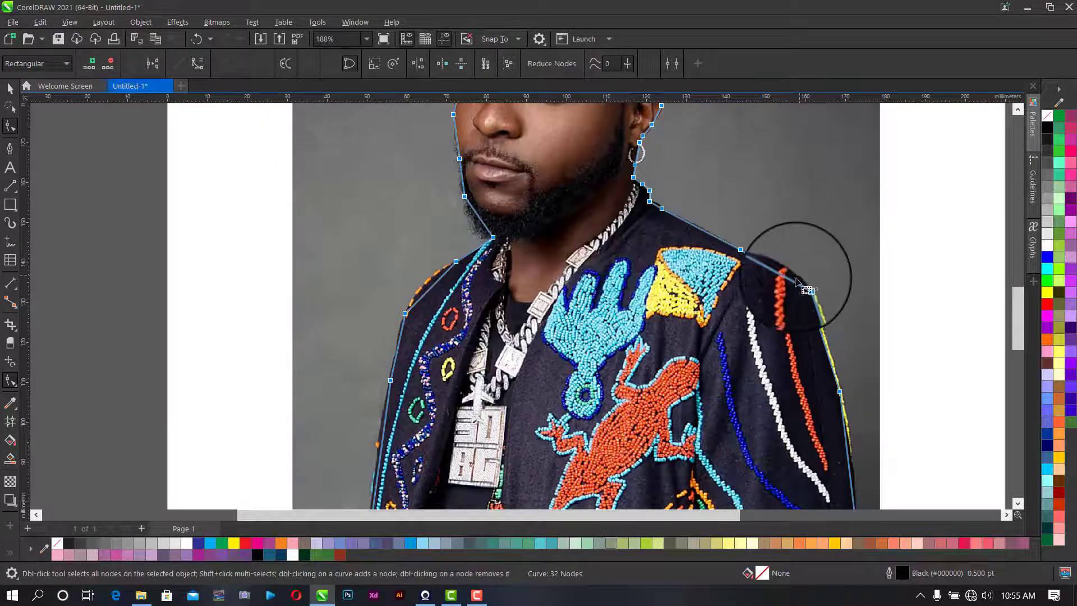
{"action": "left_click", "coordinate": [202, 68]}
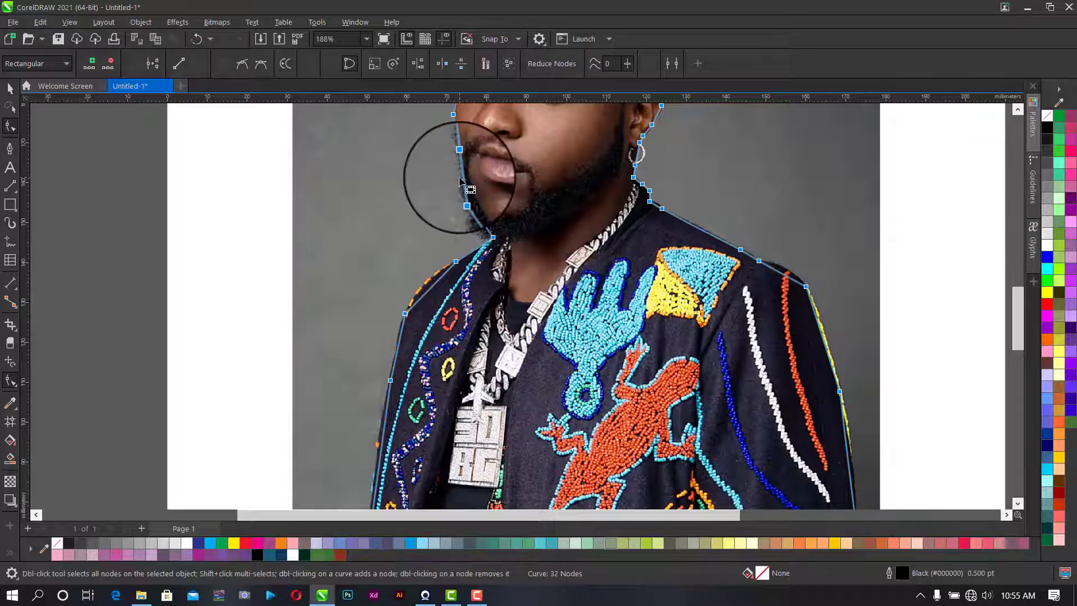
{"action": "left_click_drag", "start_coordinate": [463, 178], "coordinate": [479, 223]}
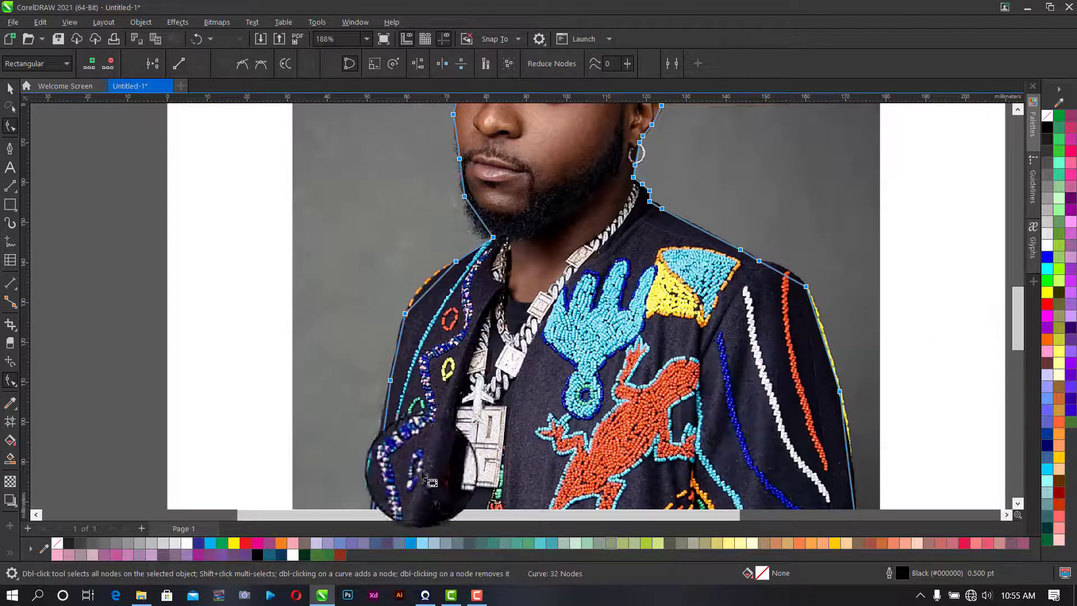
- Move the outline's lower-left corner node outward to the jacket's edge at the bottom of the photo
{"action": "scroll", "coordinate": [421, 469], "scroll_direction": "up", "scroll_amount": 3}
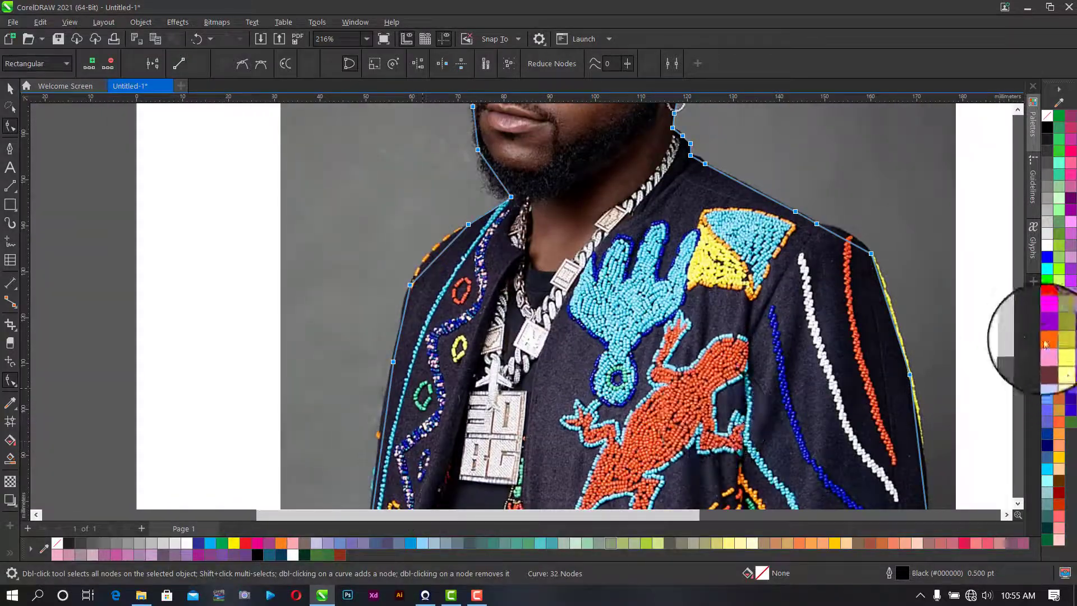
{"action": "left_click_drag", "start_coordinate": [1019, 312], "coordinate": [1018, 336]}
{"action": "scroll", "coordinate": [470, 202], "scroll_direction": "up", "scroll_amount": 3}
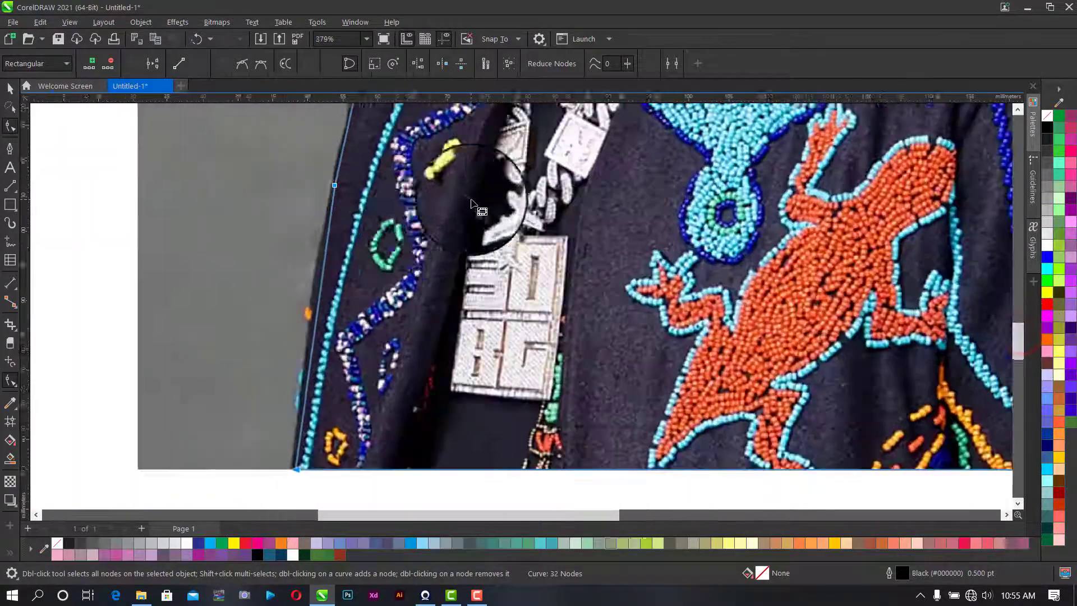
{"action": "left_click", "coordinate": [257, 453]}
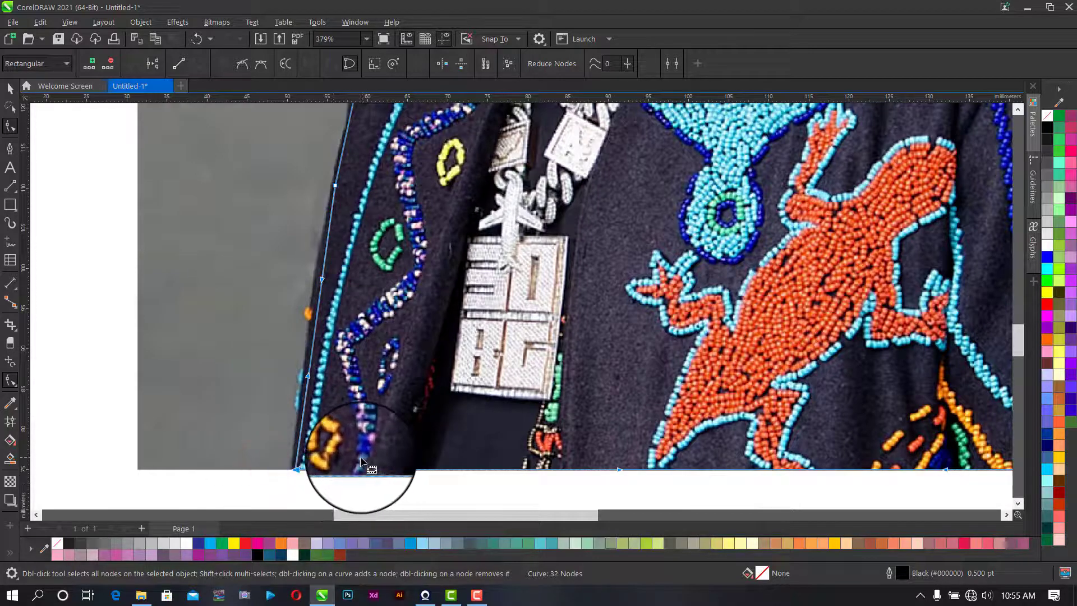
{"action": "scroll", "coordinate": [293, 463], "scroll_direction": "up", "scroll_amount": 2}
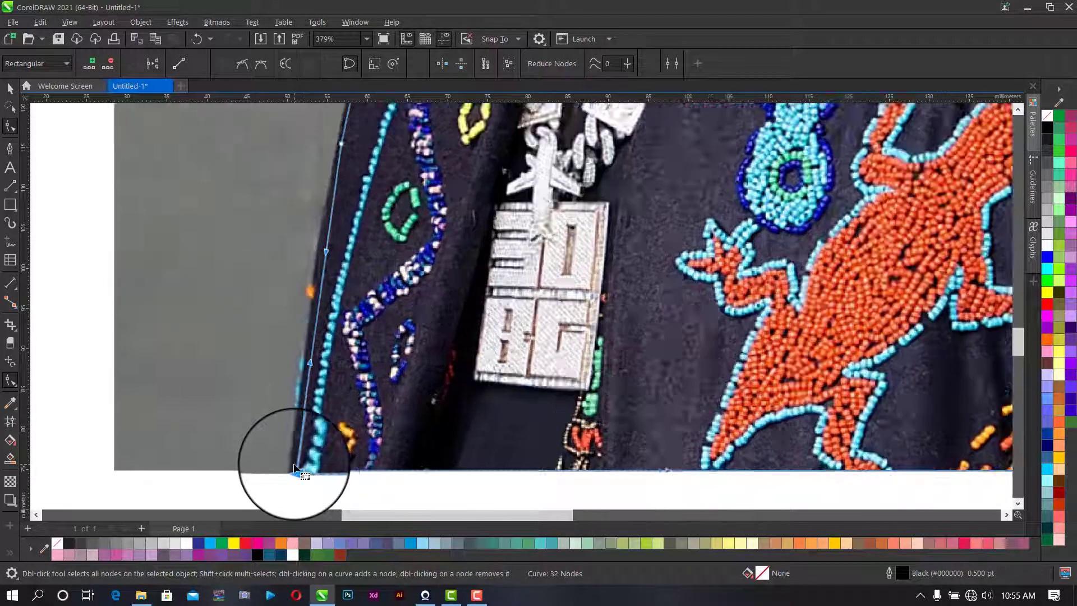
{"action": "left_click_drag", "start_coordinate": [295, 470], "coordinate": [290, 473]}
{"action": "scroll", "coordinate": [374, 217], "scroll_direction": "up", "scroll_amount": 3}
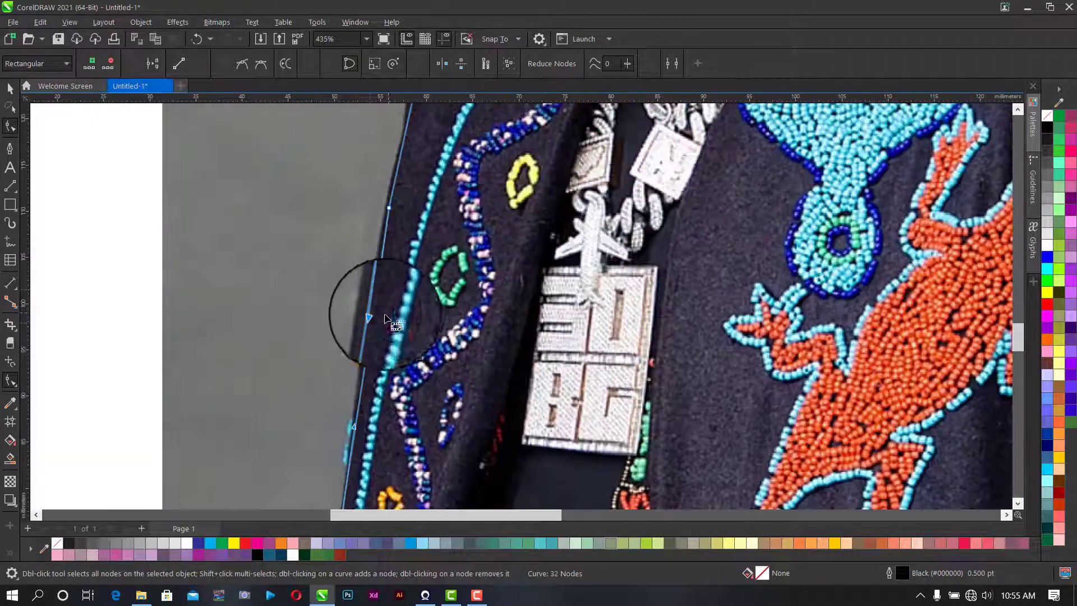
- Adjust the curve handles along the lower sleeve so the outline follows the jacket's outer edge
{"action": "left_click_drag", "start_coordinate": [375, 321], "coordinate": [361, 326]}
{"action": "scroll", "coordinate": [428, 283], "scroll_direction": "down", "scroll_amount": 2}
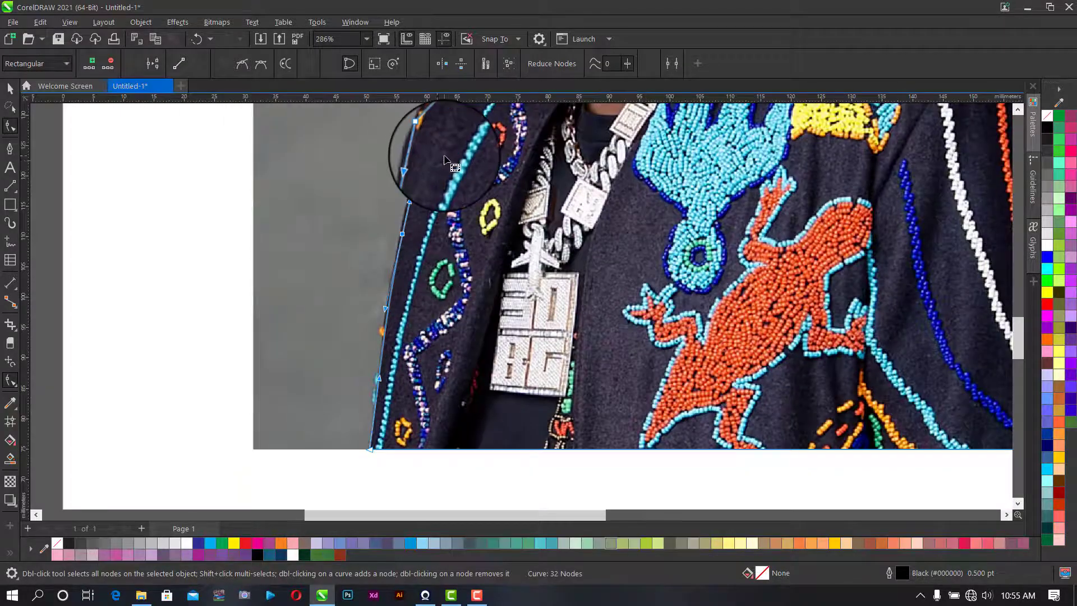
{"action": "scroll", "coordinate": [445, 160], "scroll_direction": "up", "scroll_amount": 2}
{"action": "left_click_drag", "start_coordinate": [402, 166], "coordinate": [398, 169]}
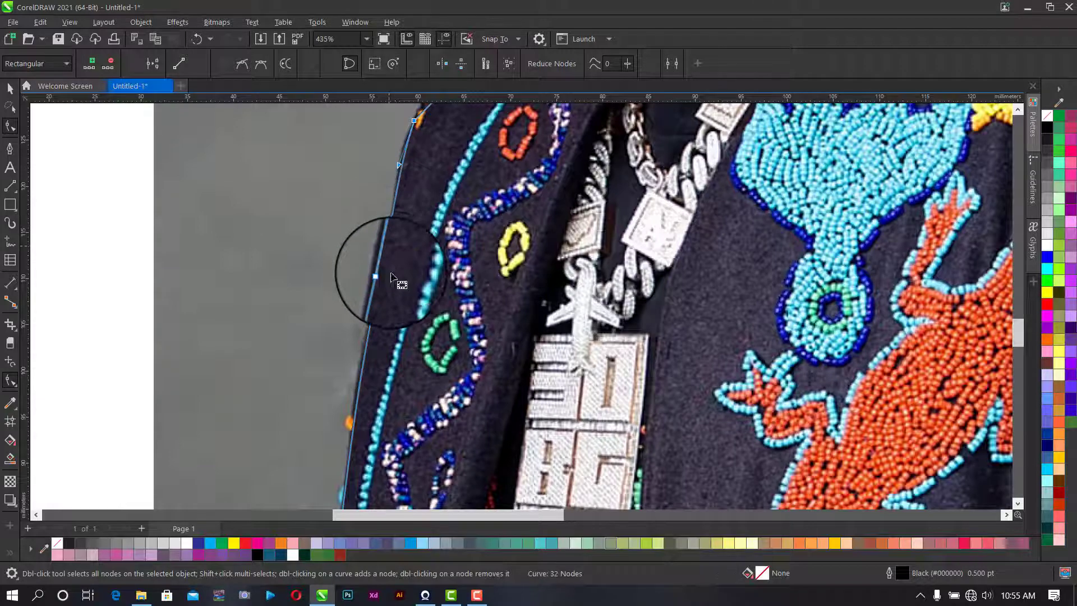
- Make the node midway along the outer sleeve edge a smooth node
{"action": "scroll", "coordinate": [571, 213], "scroll_direction": "down", "scroll_amount": 2}
{"action": "scroll", "coordinate": [571, 213], "scroll_direction": "down", "scroll_amount": 2}
{"action": "scroll", "coordinate": [471, 200], "scroll_direction": "up", "scroll_amount": 4}
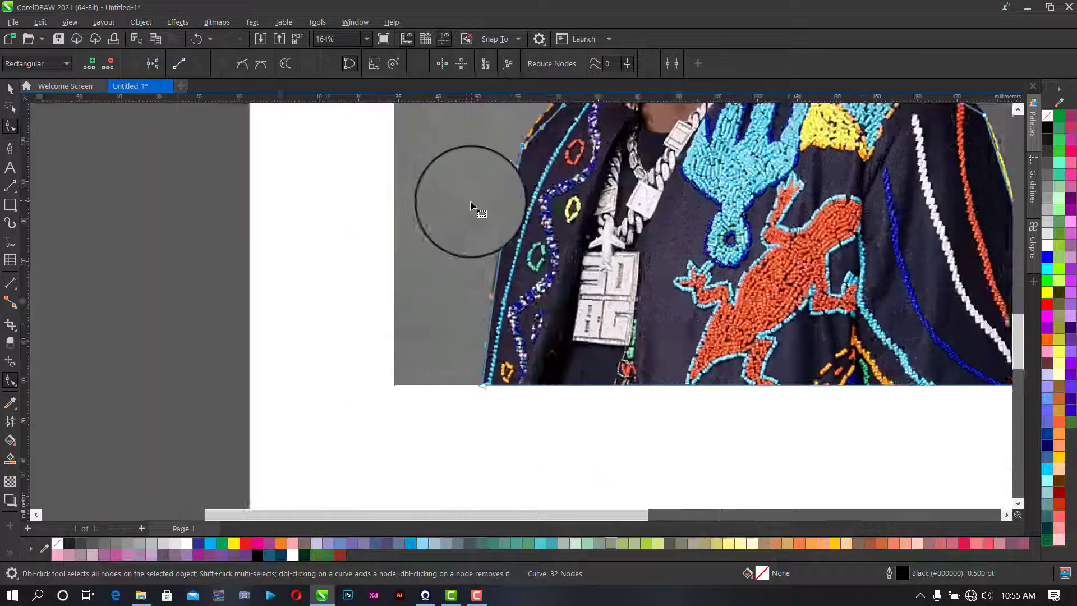
{"action": "left_click_drag", "start_coordinate": [513, 223], "coordinate": [576, 277]}
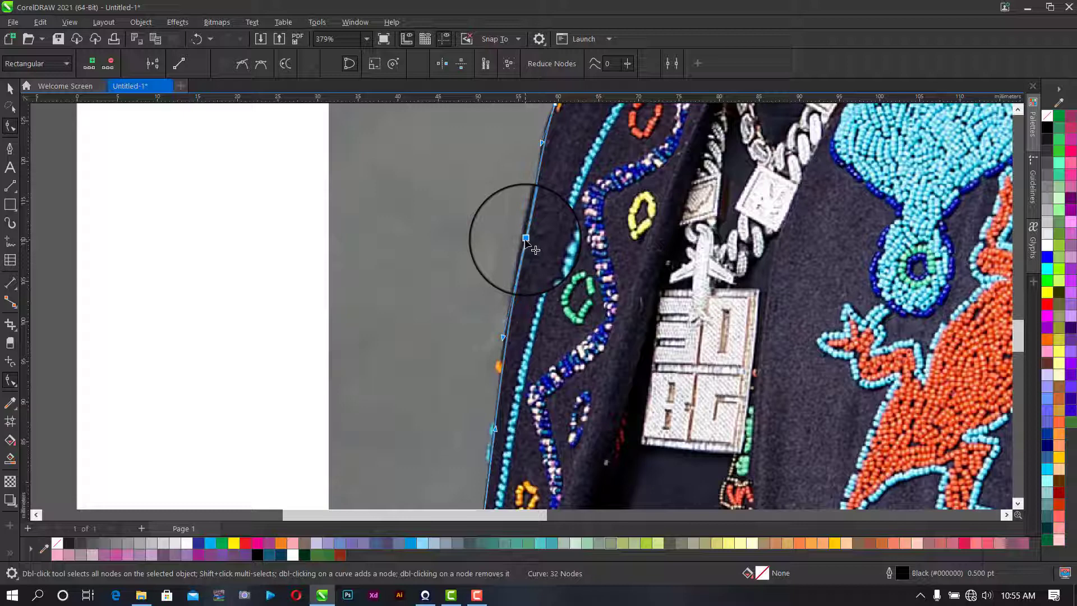
{"action": "left_click", "coordinate": [243, 64]}
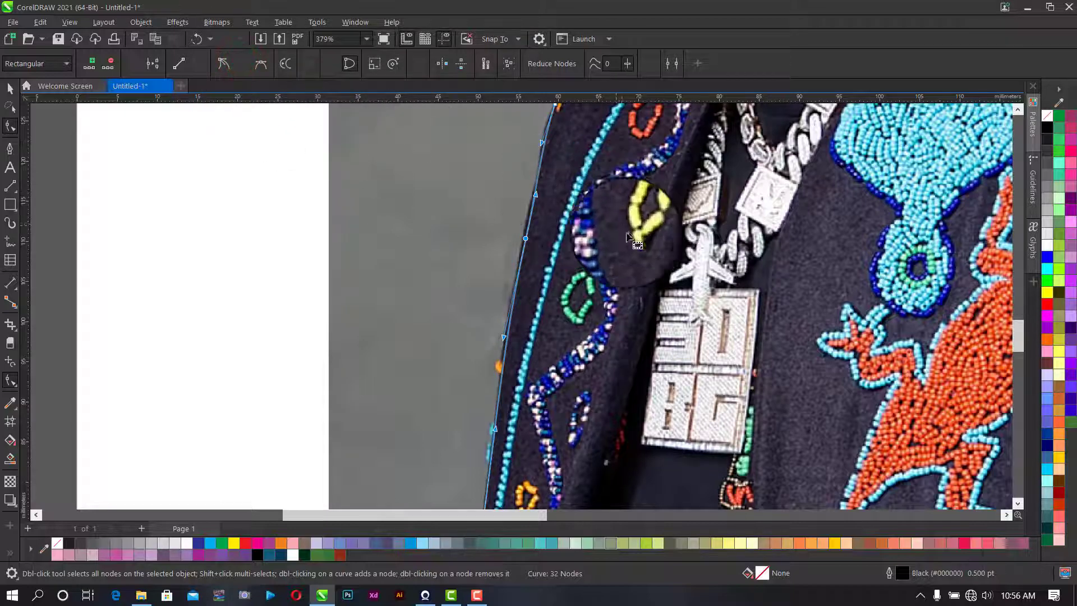
- Bend the shoulder segment outward so it follows the orange beading along the jacket's edge
{"action": "scroll", "coordinate": [613, 132], "scroll_direction": "down", "scroll_amount": 2}
{"action": "scroll", "coordinate": [601, 137], "scroll_direction": "up", "scroll_amount": 4}
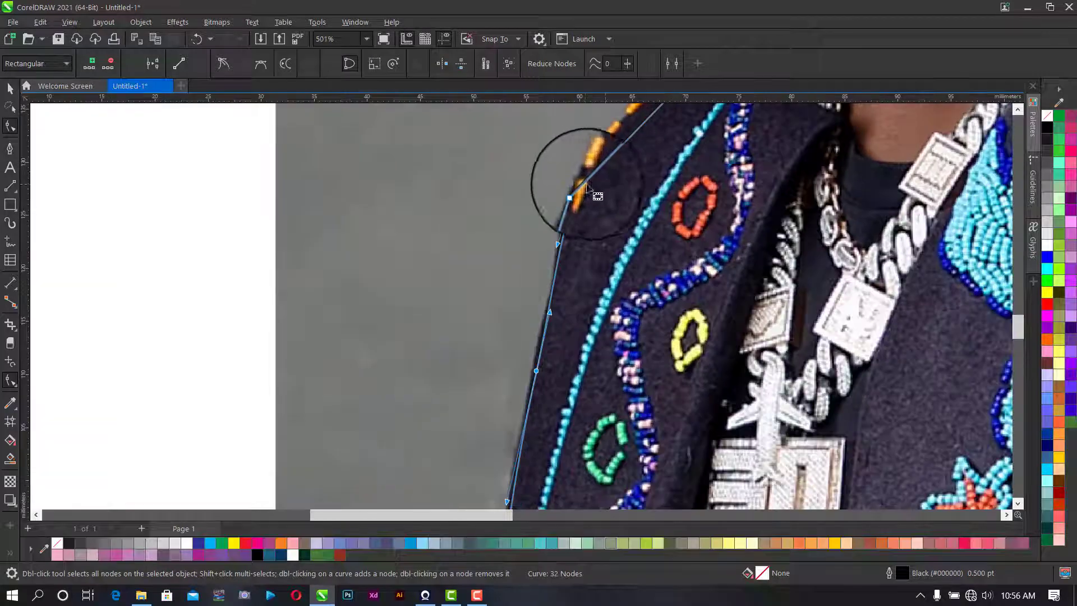
{"action": "scroll", "coordinate": [766, 196], "scroll_direction": "down", "scroll_amount": 1}
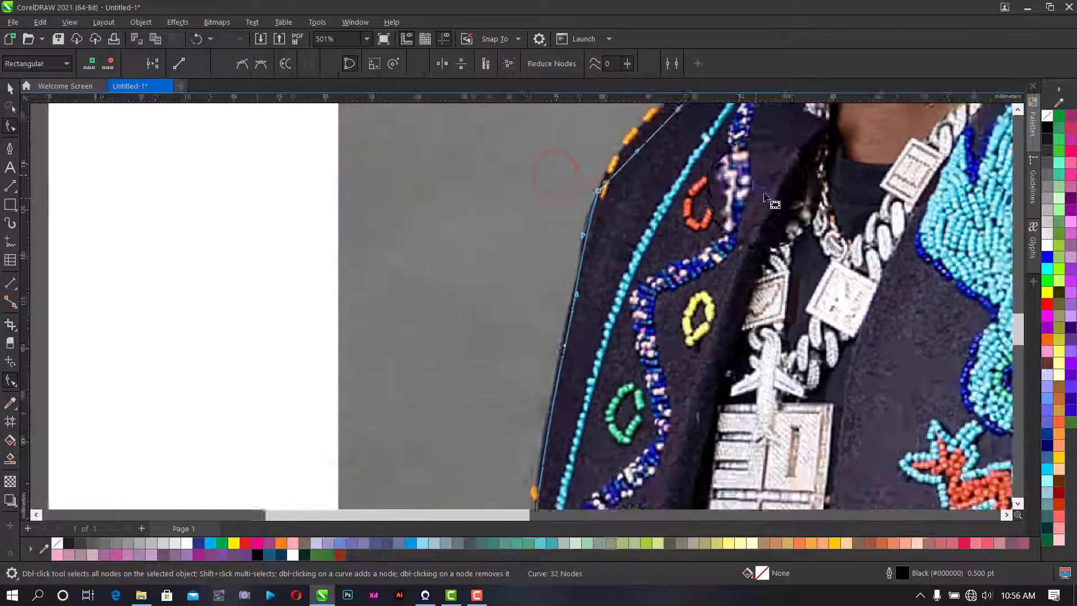
{"action": "scroll", "coordinate": [766, 196], "scroll_direction": "down", "scroll_amount": 2}
{"action": "scroll", "coordinate": [681, 140], "scroll_direction": "up", "scroll_amount": 1}
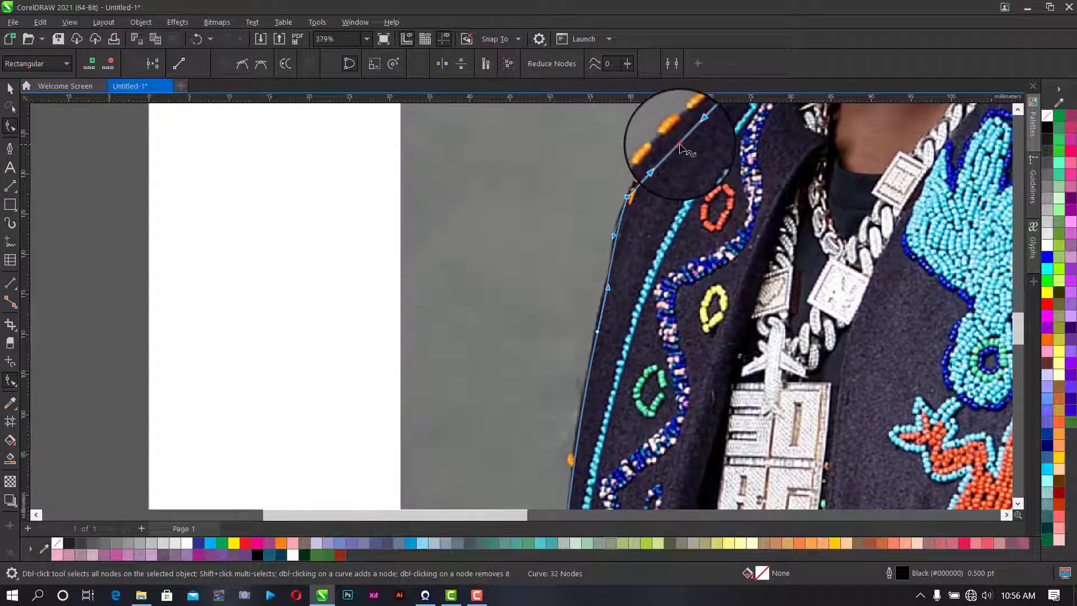
{"action": "left_click", "coordinate": [671, 145]}
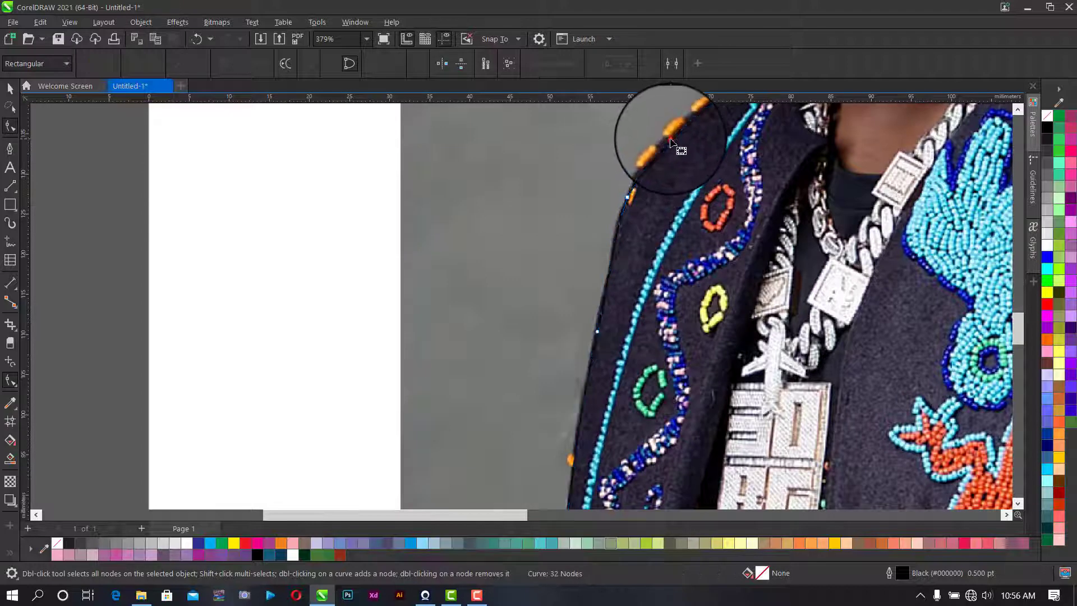
{"action": "left_click_drag", "start_coordinate": [668, 135], "coordinate": [672, 139]}
{"action": "scroll", "coordinate": [690, 123], "scroll_direction": "down", "scroll_amount": 2}
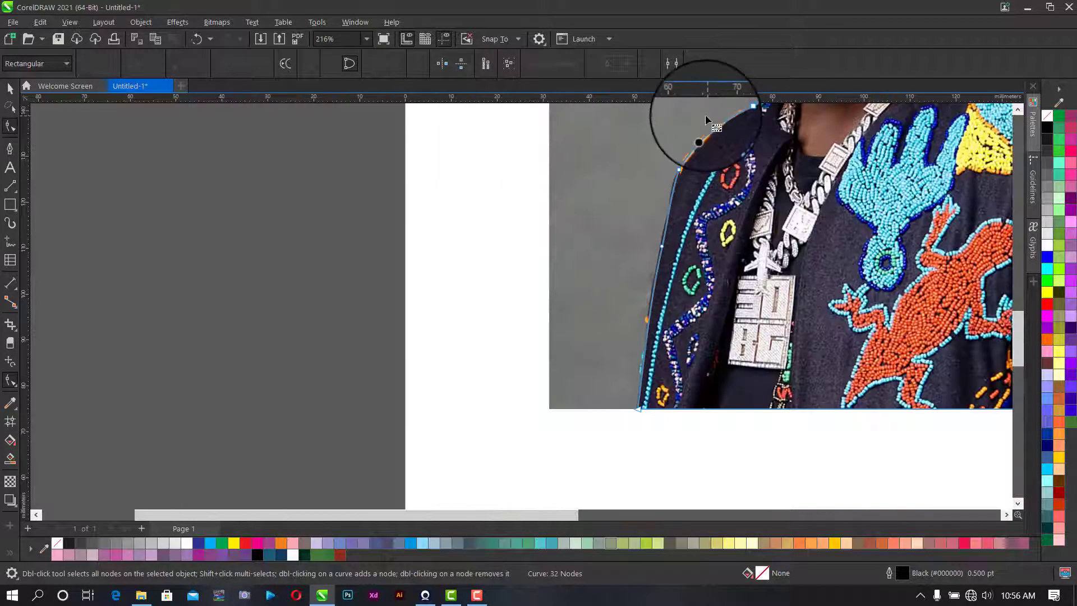
{"action": "scroll", "coordinate": [707, 112], "scroll_direction": "up", "scroll_amount": 1}
{"action": "scroll", "coordinate": [690, 199], "scroll_direction": "up", "scroll_amount": 3}
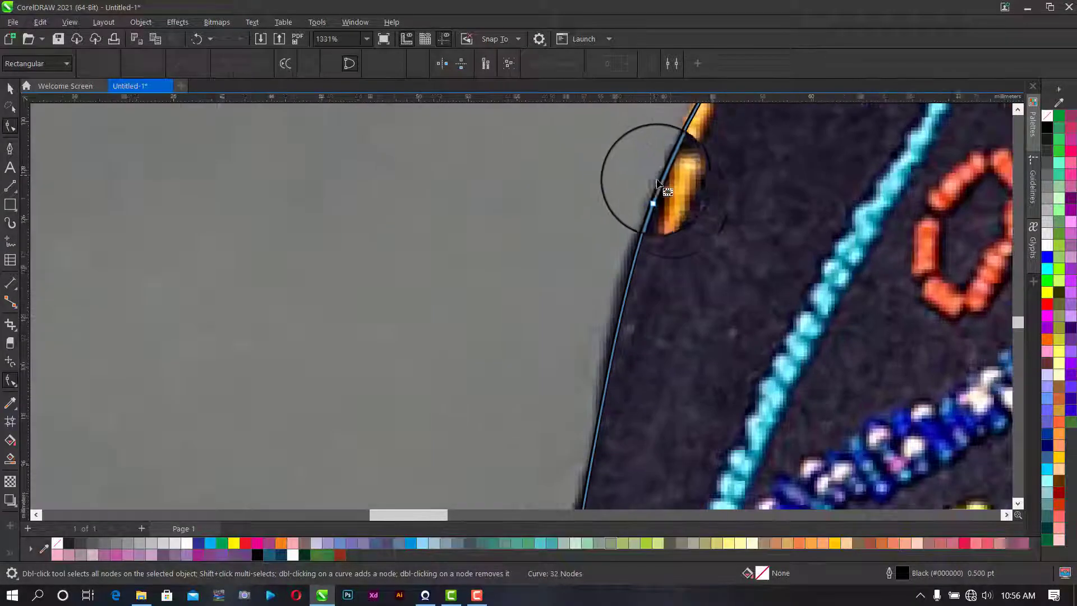
- Bend the outline segment between the upper shoulder and the beard to fit the collar's edge
{"action": "scroll", "coordinate": [828, 237], "scroll_direction": "down", "scroll_amount": 1}
{"action": "scroll", "coordinate": [827, 237], "scroll_direction": "down", "scroll_amount": 2}
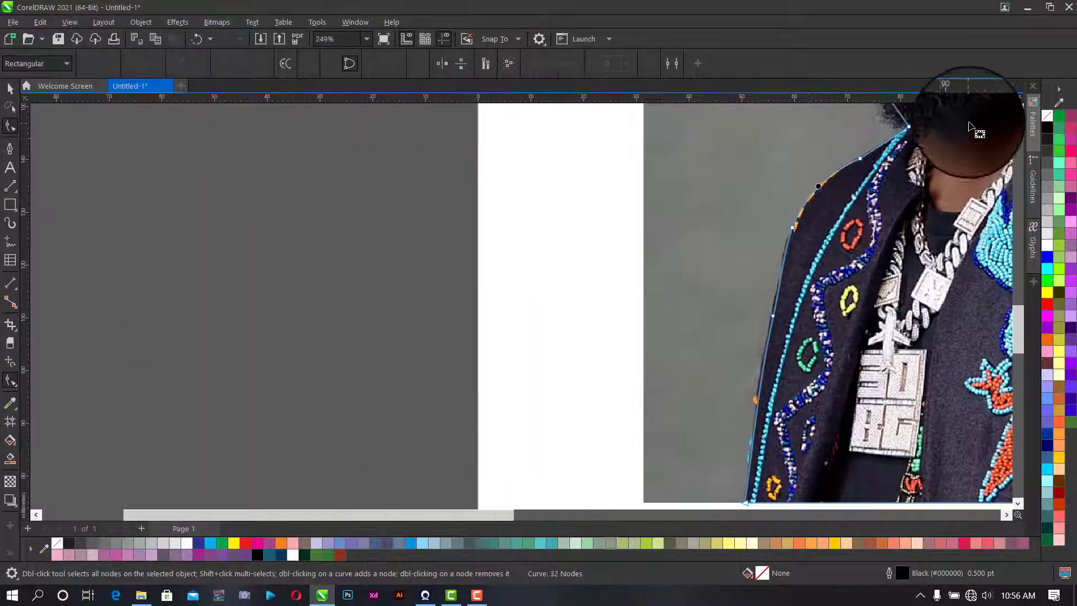
{"action": "scroll", "coordinate": [953, 163], "scroll_direction": "up", "scroll_amount": 2}
{"action": "scroll", "coordinate": [828, 163], "scroll_direction": "down", "scroll_amount": 2}
{"action": "scroll", "coordinate": [793, 134], "scroll_direction": "up", "scroll_amount": 2}
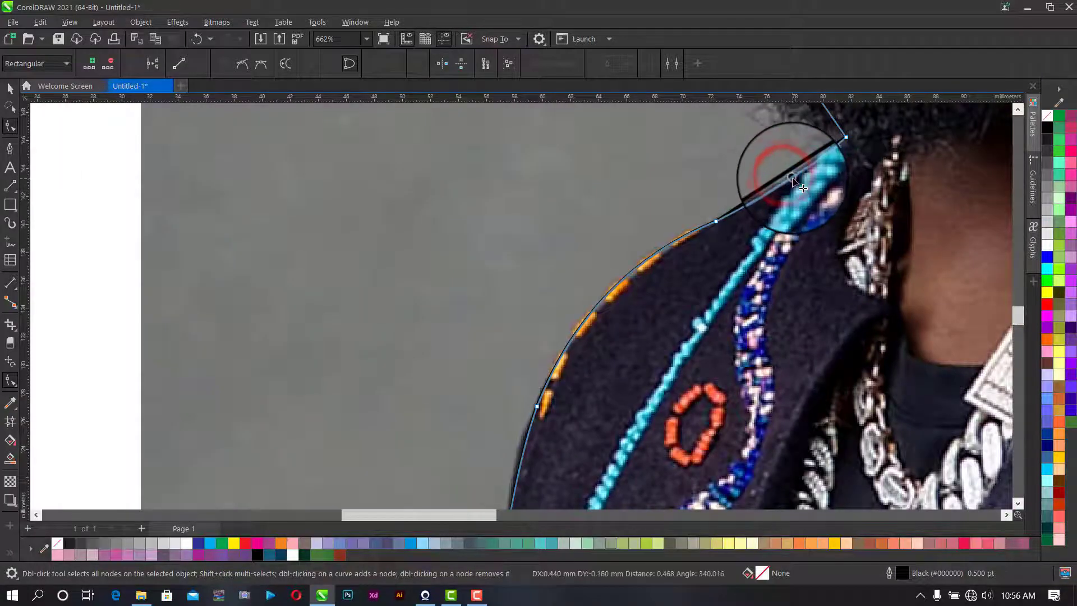
- Make the nodes at the upper and lower ends of the shoulder's orange beading smooth
{"action": "scroll", "coordinate": [715, 222], "scroll_direction": "up", "scroll_amount": 2}
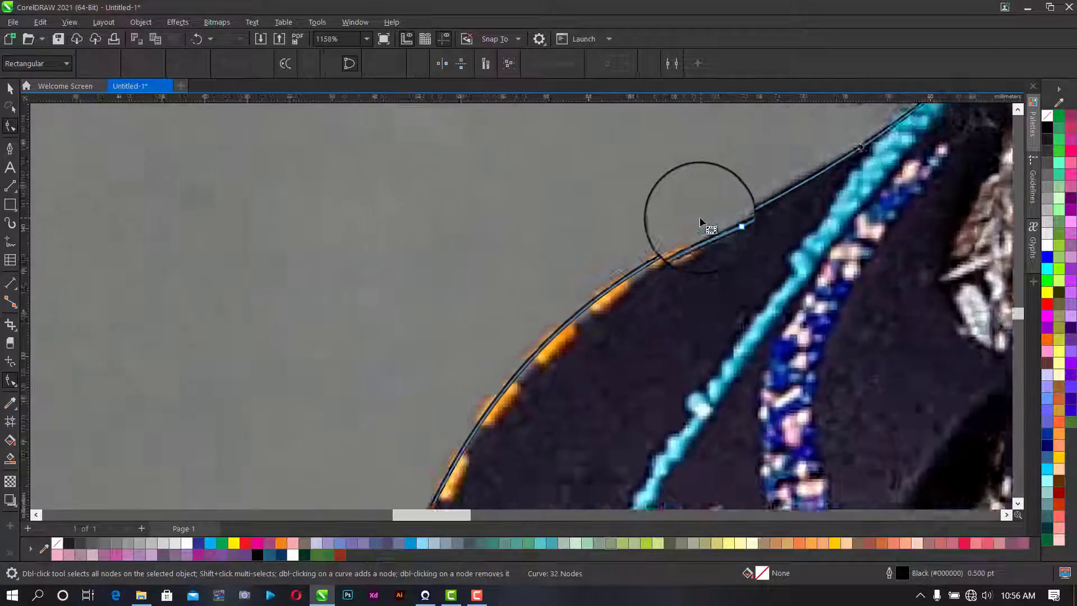
{"action": "left_click_drag", "start_coordinate": [765, 261], "coordinate": [766, 260]}
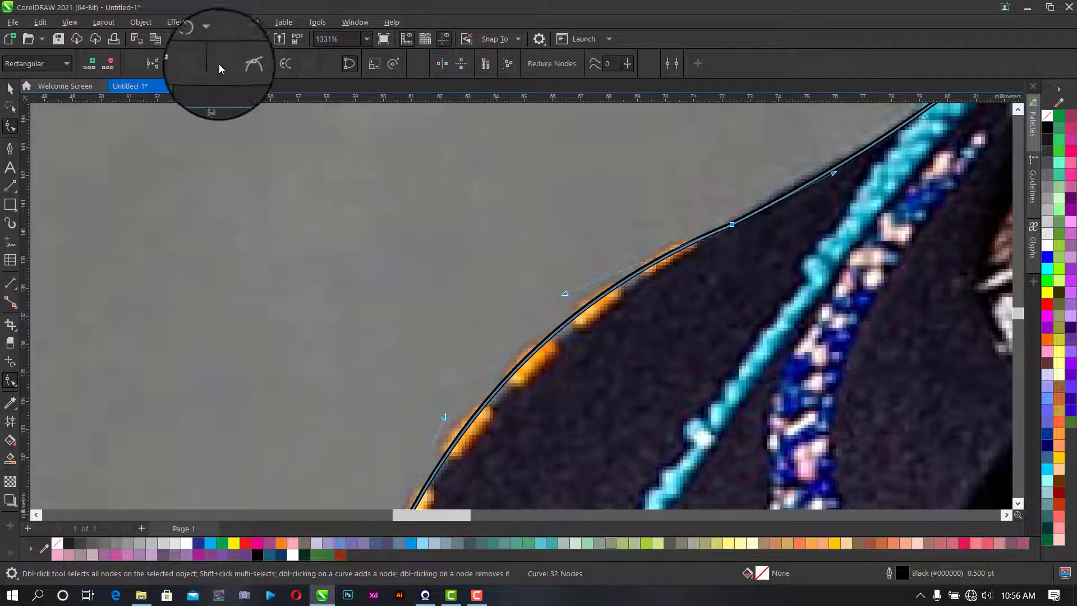
{"action": "left_click", "coordinate": [245, 68]}
{"action": "scroll", "coordinate": [817, 228], "scroll_direction": "down", "scroll_amount": 2}
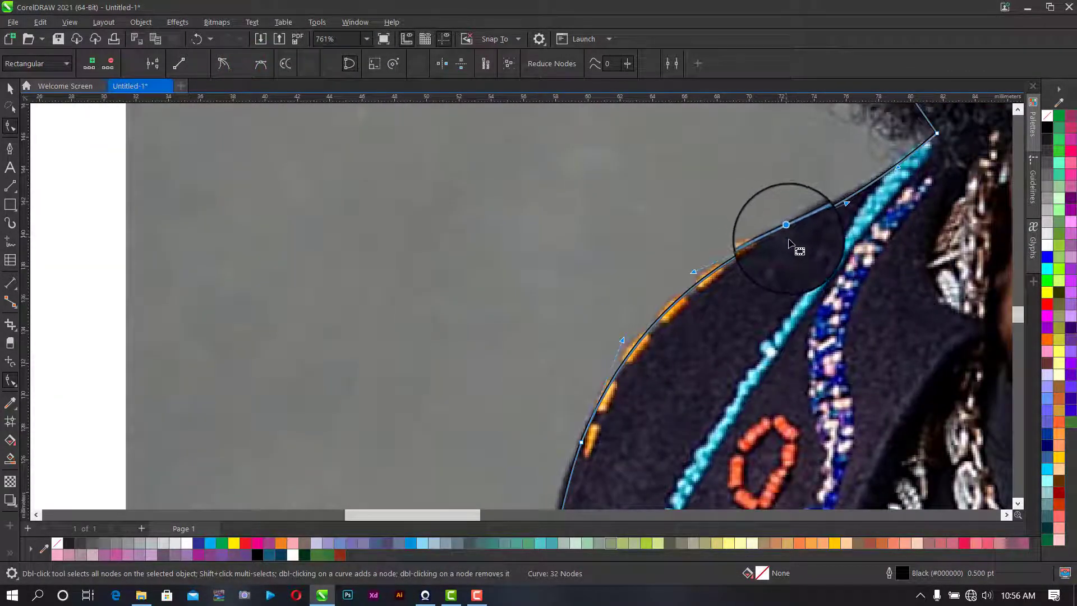
{"action": "left_click", "coordinate": [566, 425]}
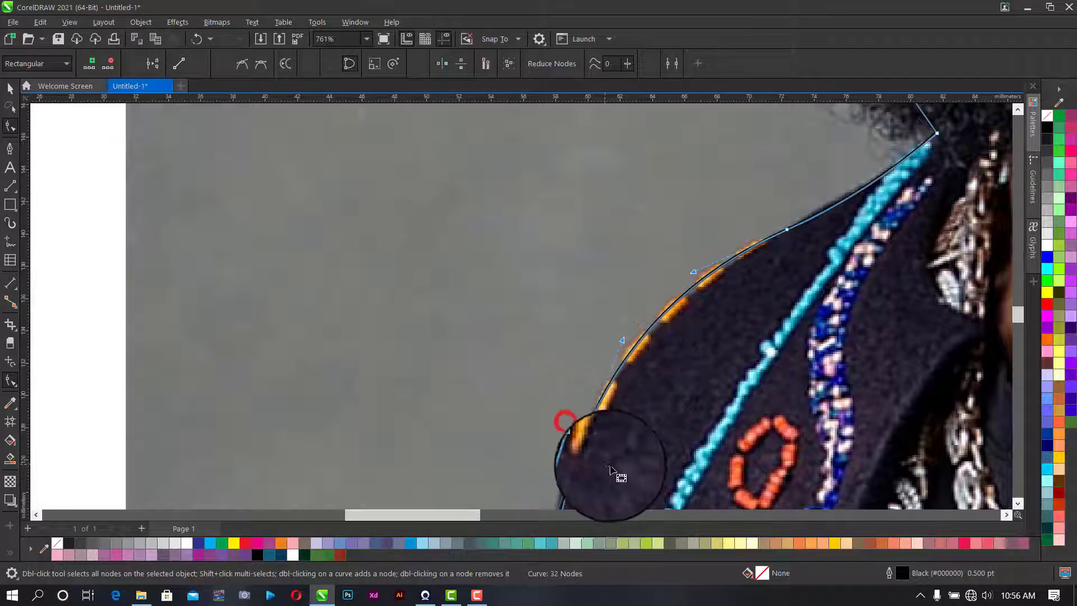
{"action": "left_click", "coordinate": [240, 69]}
{"action": "scroll", "coordinate": [711, 385], "scroll_direction": "down", "scroll_amount": 3}
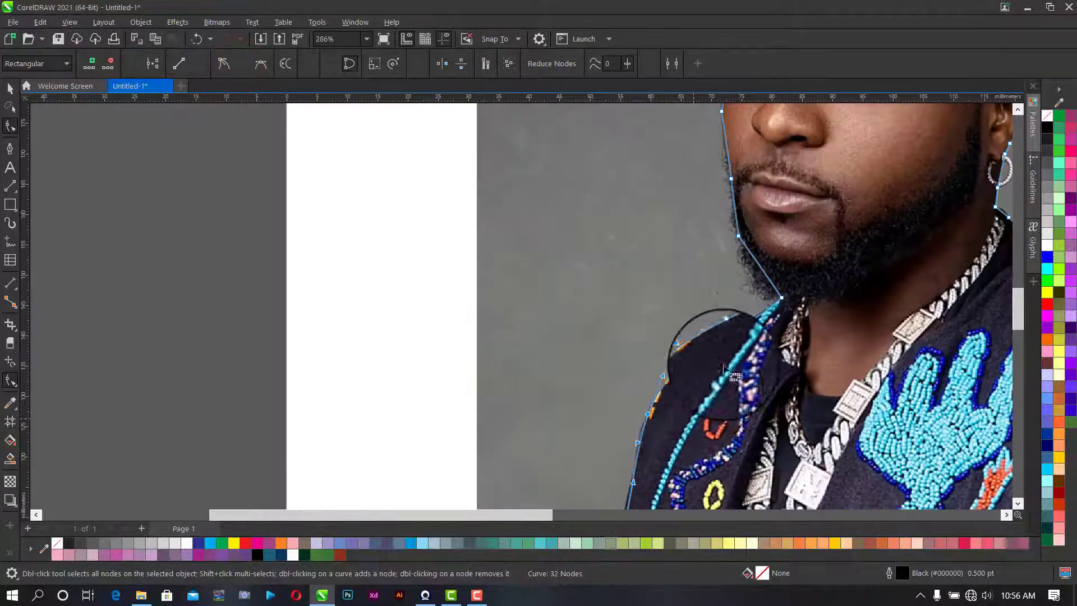
- Bend the segment under the chin outward to follow the beard's rounded lower edge
{"action": "scroll", "coordinate": [745, 337], "scroll_direction": "up", "scroll_amount": 2}
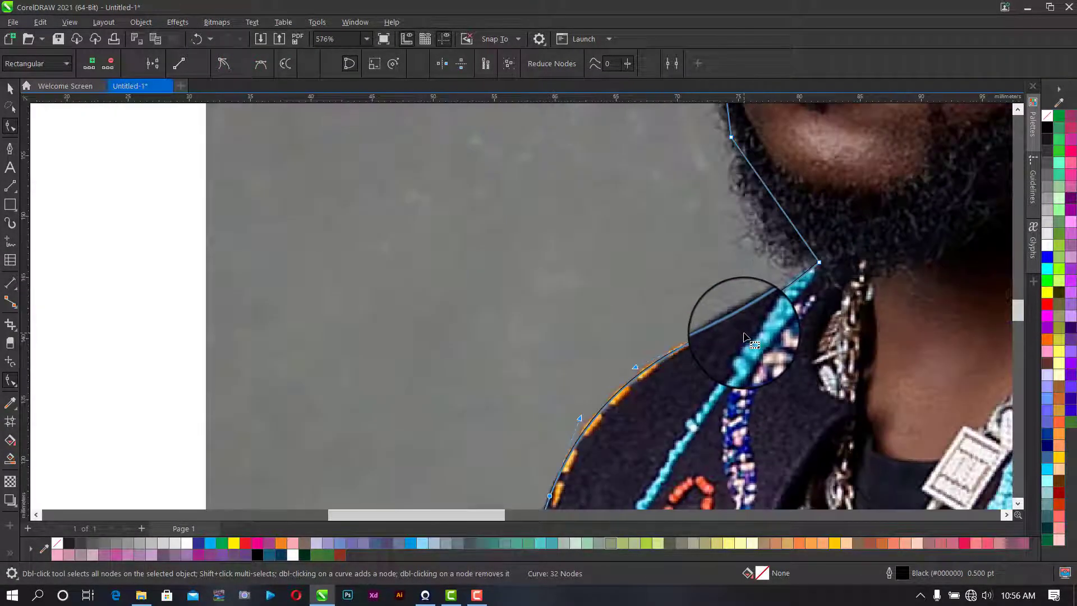
{"action": "left_click", "coordinate": [777, 204]}
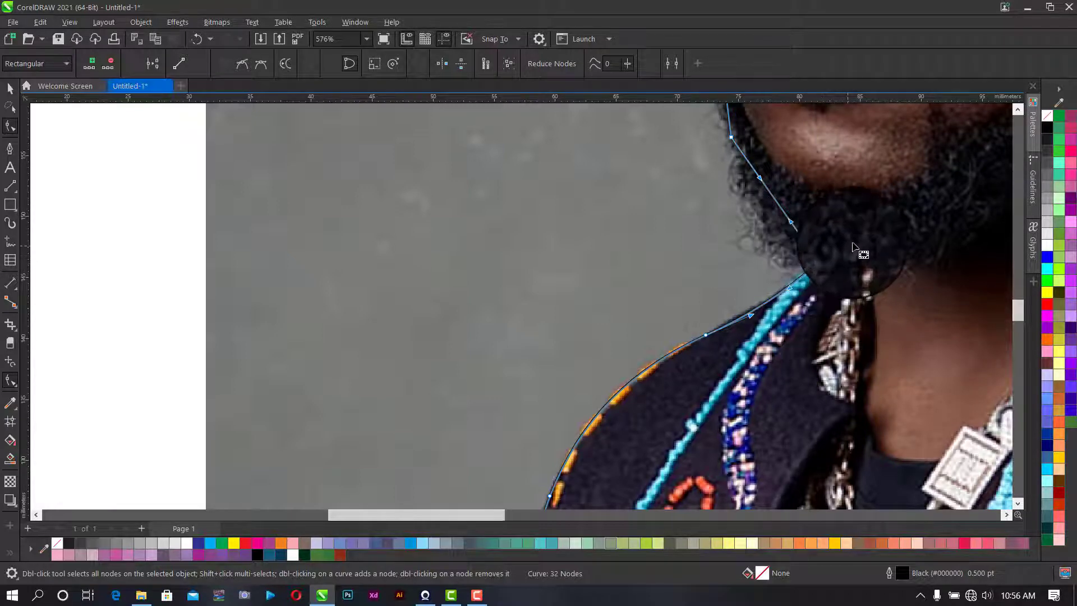
{"action": "left_click_drag", "start_coordinate": [820, 236], "coordinate": [781, 210]}
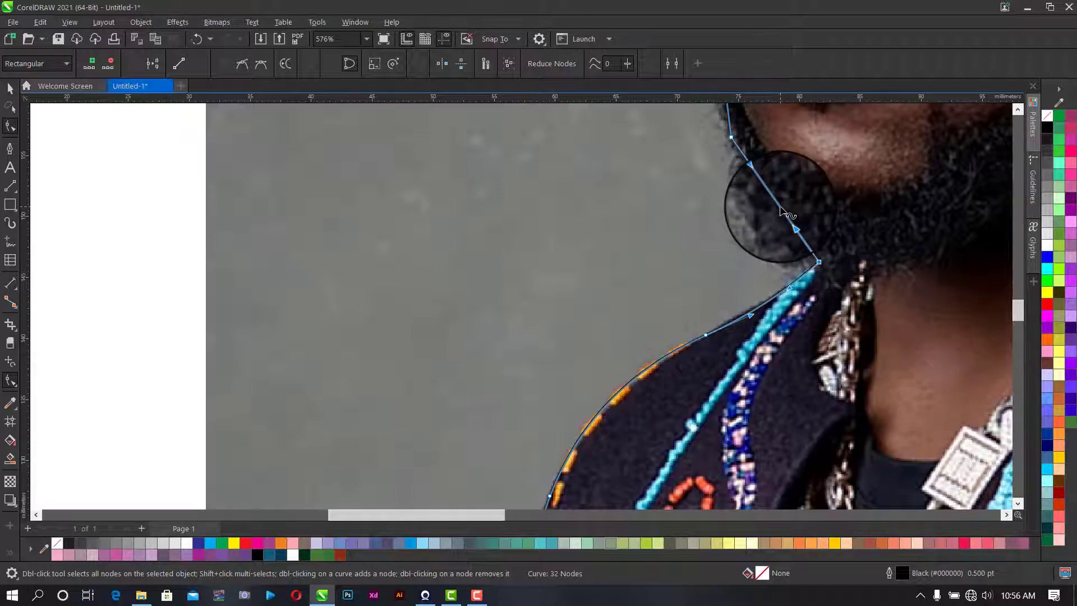
{"action": "left_click_drag", "start_coordinate": [781, 211], "coordinate": [766, 223]}
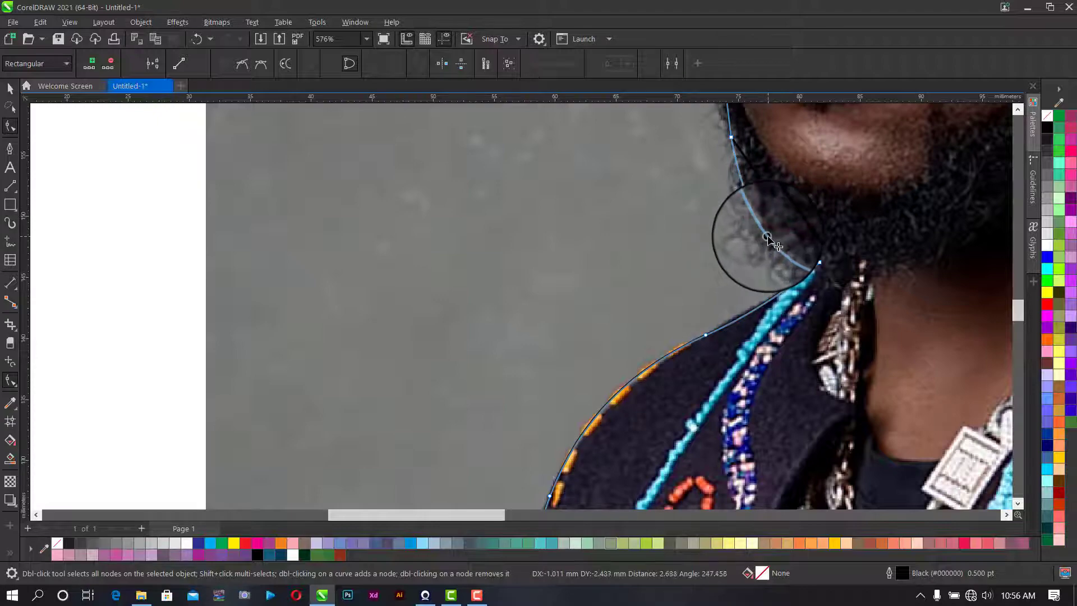
- Move the node beside the chin inward onto the beard and bend the segment above it outward
{"action": "scroll", "coordinate": [811, 238], "scroll_direction": "down", "scroll_amount": 3}
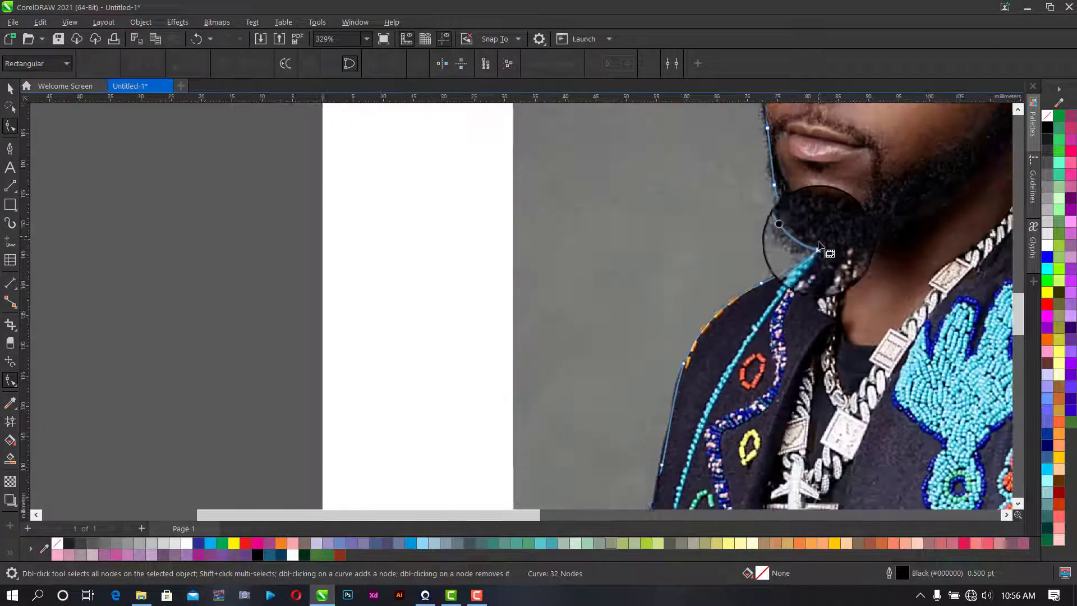
{"action": "scroll", "coordinate": [796, 143], "scroll_direction": "up", "scroll_amount": 5}
{"action": "scroll", "coordinate": [730, 216], "scroll_direction": "down", "scroll_amount": 3}
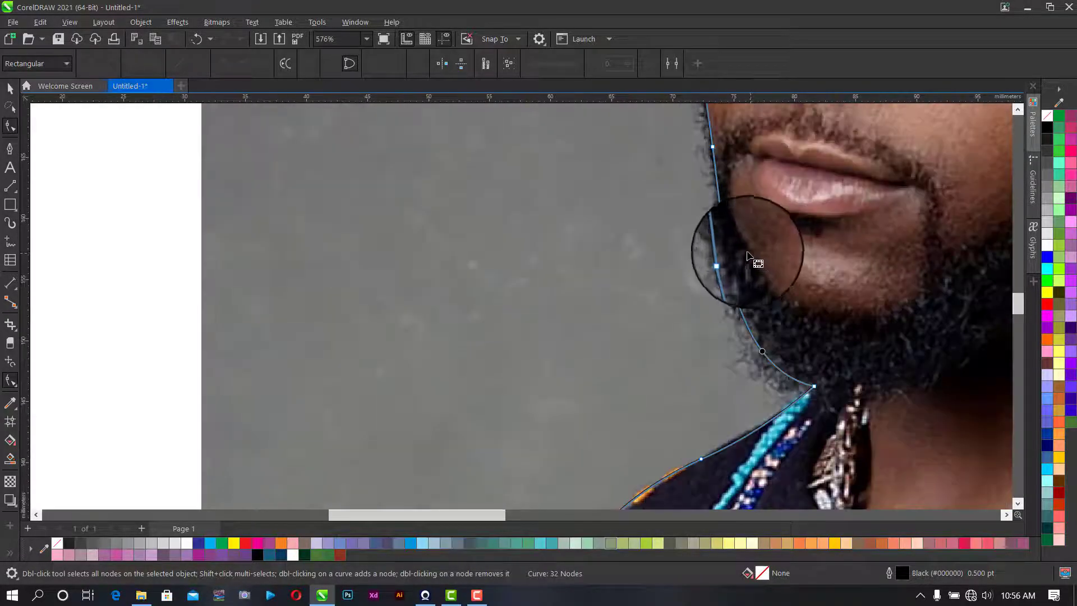
{"action": "scroll", "coordinate": [726, 211], "scroll_direction": "up", "scroll_amount": 2}
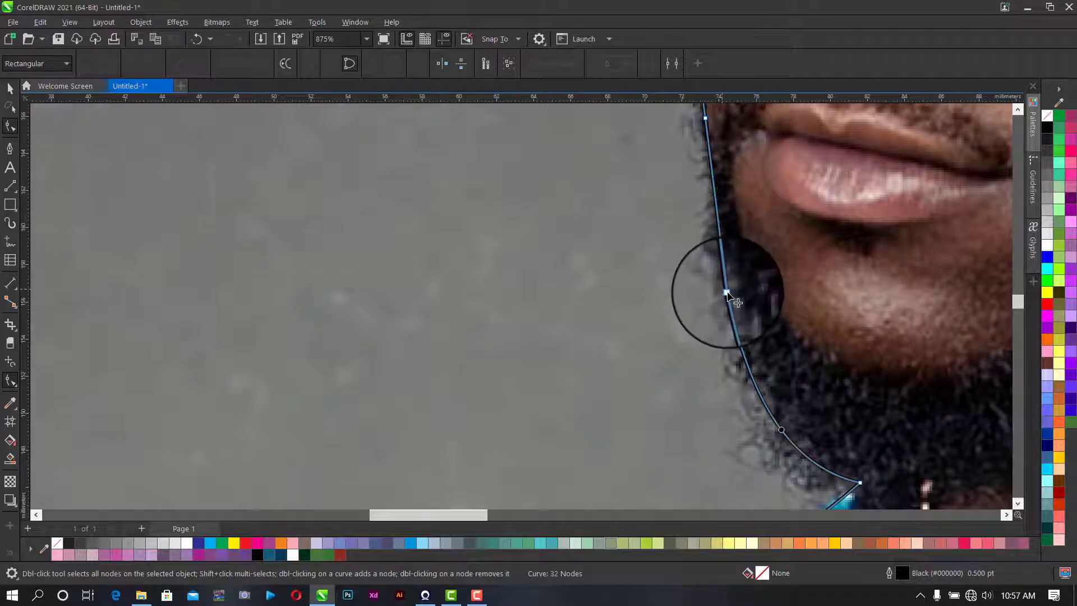
{"action": "left_click_drag", "start_coordinate": [728, 292], "coordinate": [735, 292]}
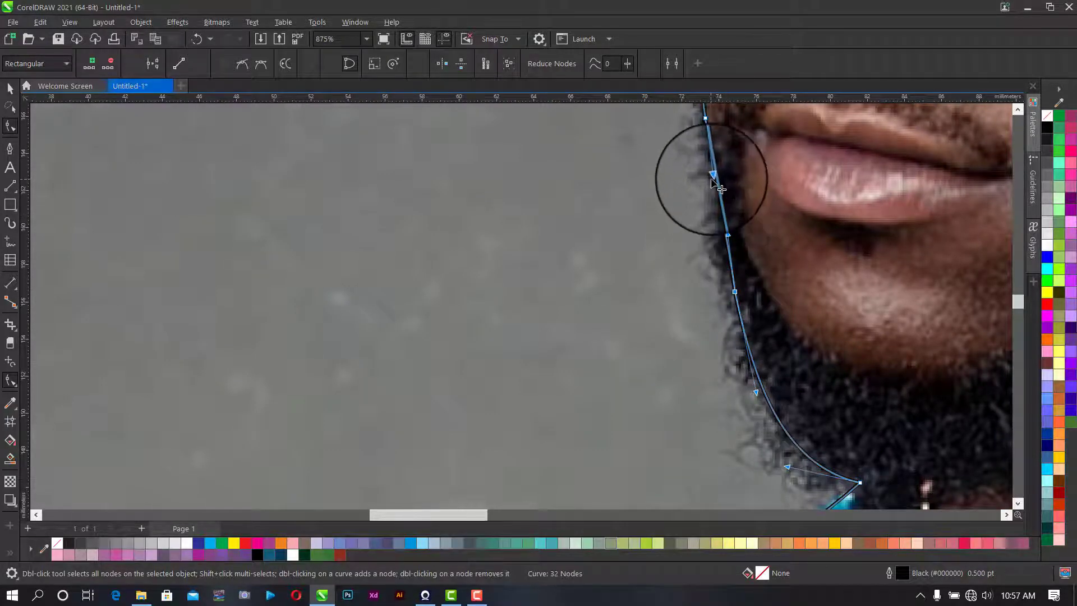
{"action": "left_click_drag", "start_coordinate": [713, 179], "coordinate": [731, 228]}
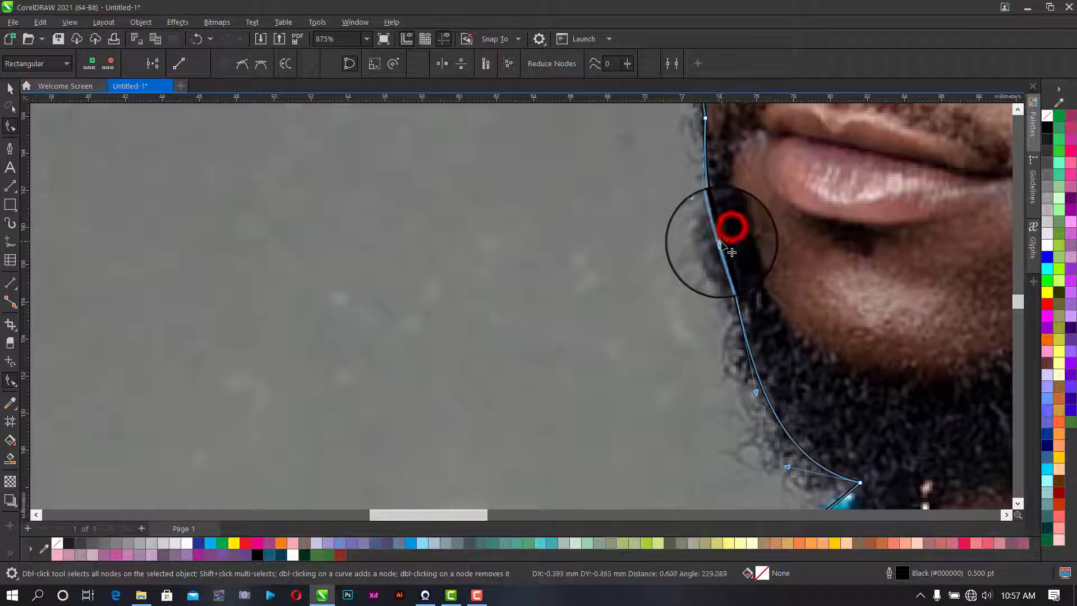
- Make the node beside the chin smooth and reshape the beard's lower curve with the handle at its bottom node
{"action": "left_click", "coordinate": [785, 281]}
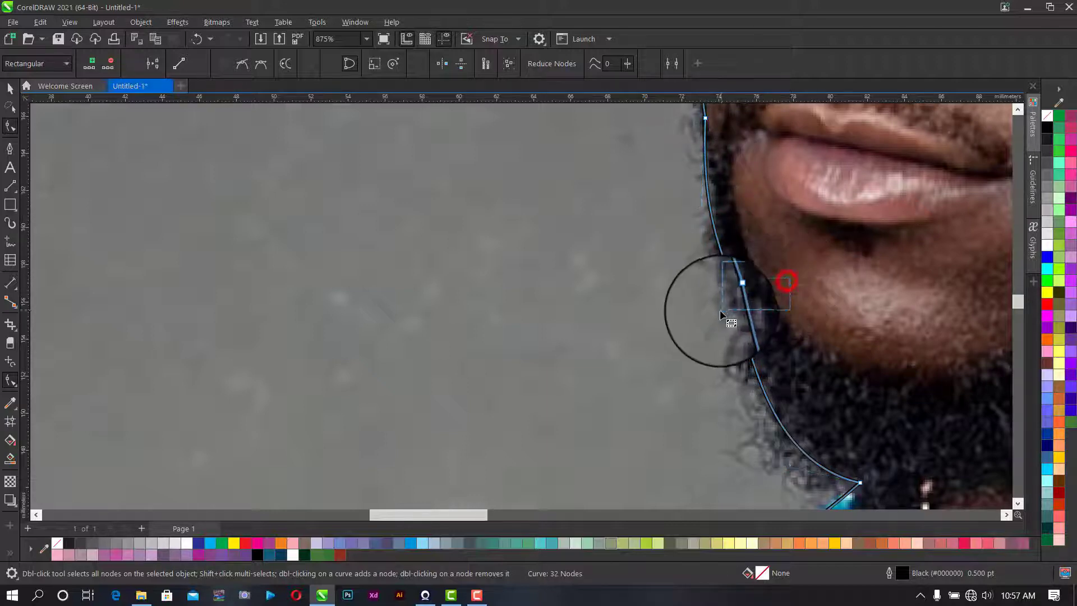
{"action": "left_click", "coordinate": [242, 65]}
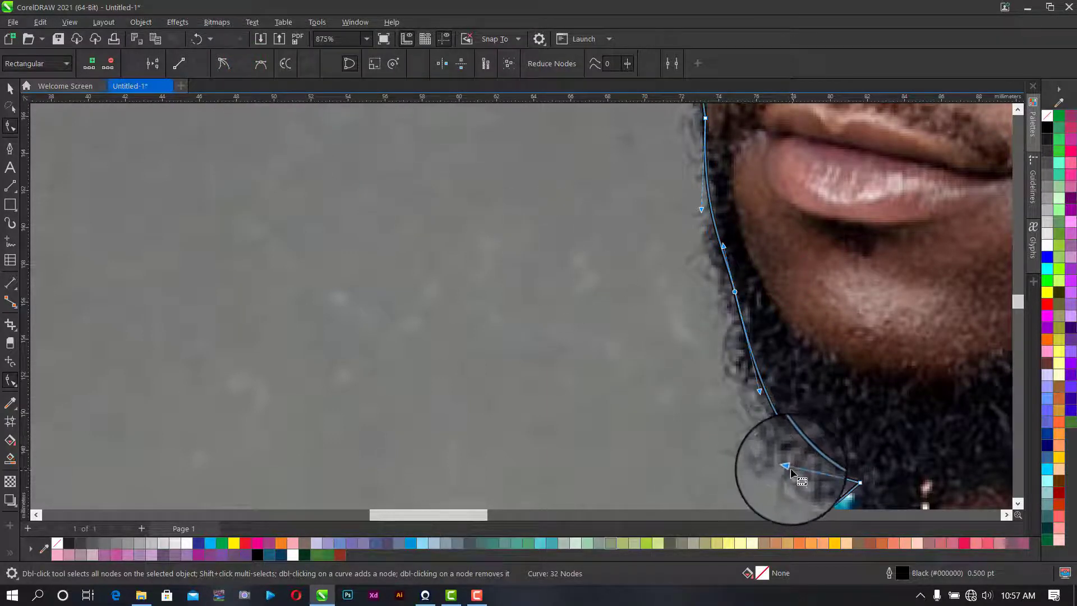
{"action": "left_click_drag", "start_coordinate": [786, 468], "coordinate": [779, 432]}
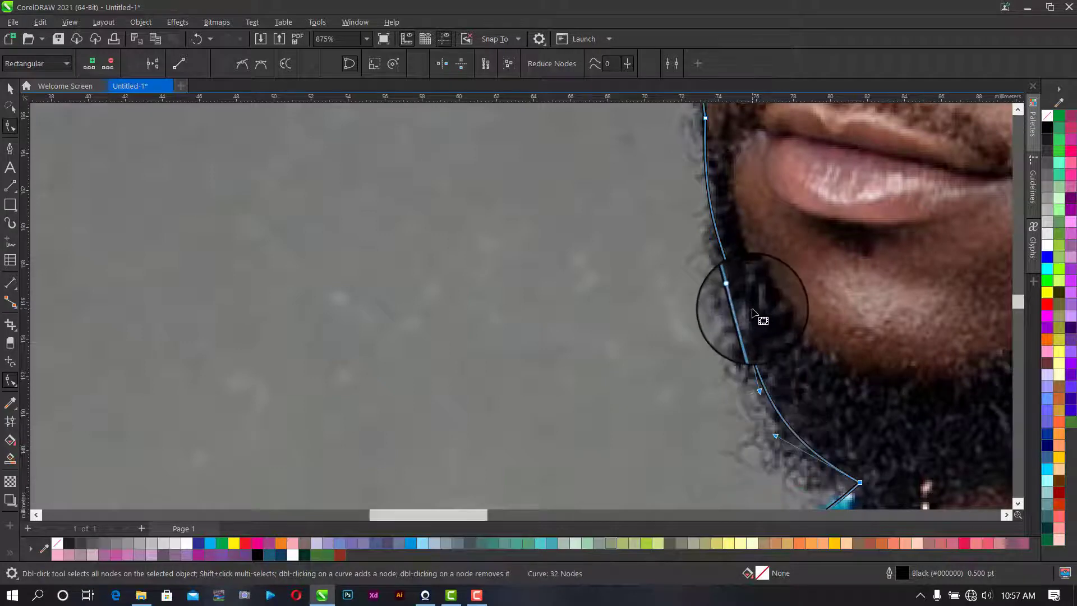
- Bend the cheek segment above the mouth outward to follow the face's edge
{"action": "scroll", "coordinate": [760, 315], "scroll_direction": "down", "scroll_amount": 3}
{"action": "scroll", "coordinate": [752, 193], "scroll_direction": "up", "scroll_amount": 1}
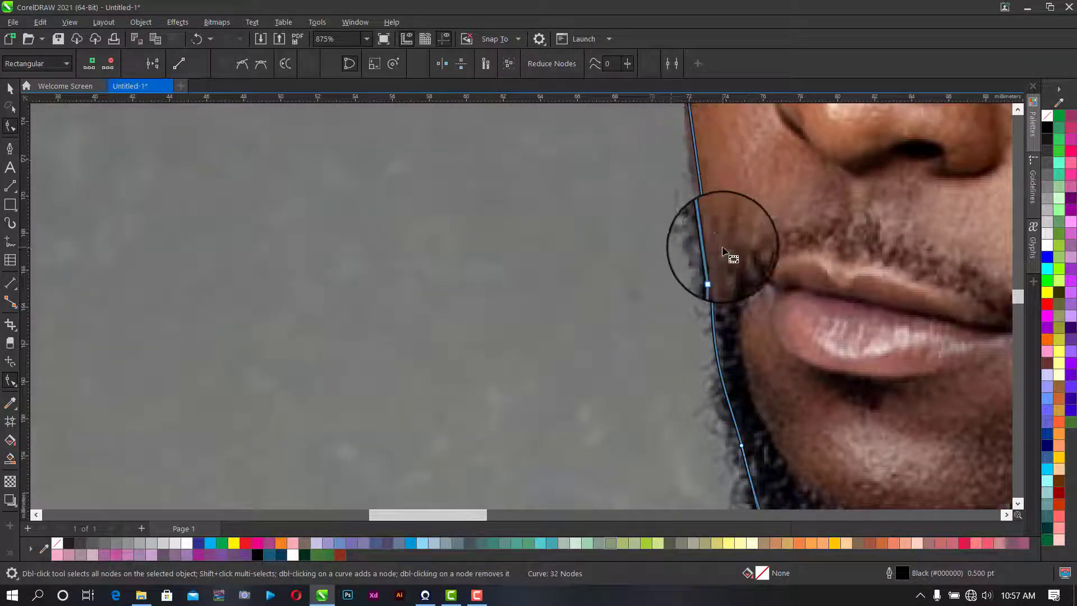
{"action": "scroll", "coordinate": [682, 227], "scroll_direction": "up", "scroll_amount": 1}
{"action": "scroll", "coordinate": [681, 223], "scroll_direction": "down", "scroll_amount": 1}
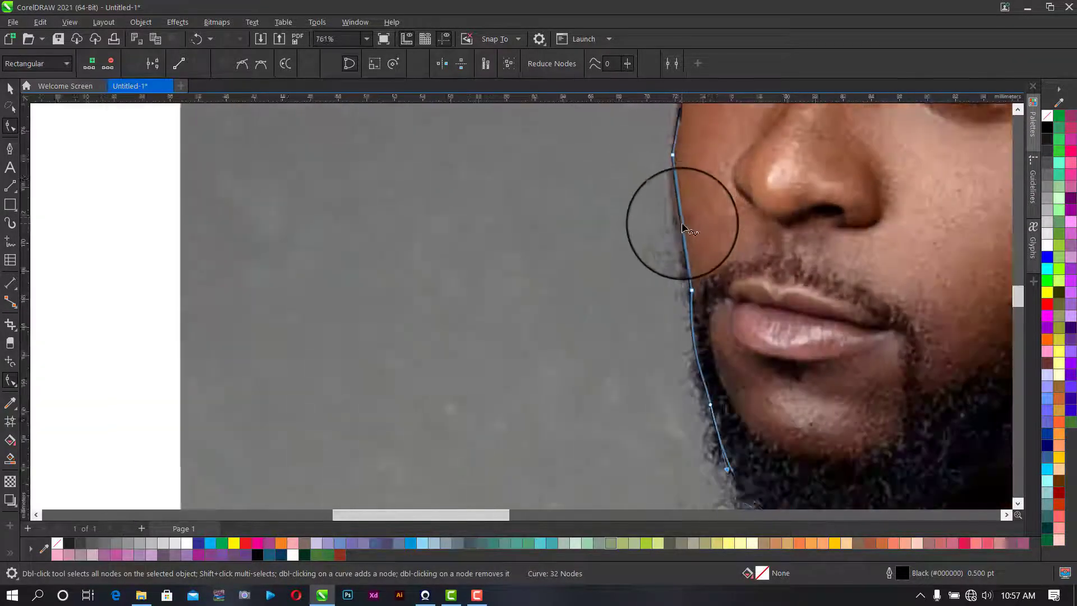
{"action": "left_click", "coordinate": [682, 224]}
{"action": "left_click_drag", "start_coordinate": [681, 223], "coordinate": [675, 241]}
- Make the node beside the mouth smooth and adjust its upper handle to fit the cheek's edge
{"action": "left_click", "coordinate": [731, 257]}
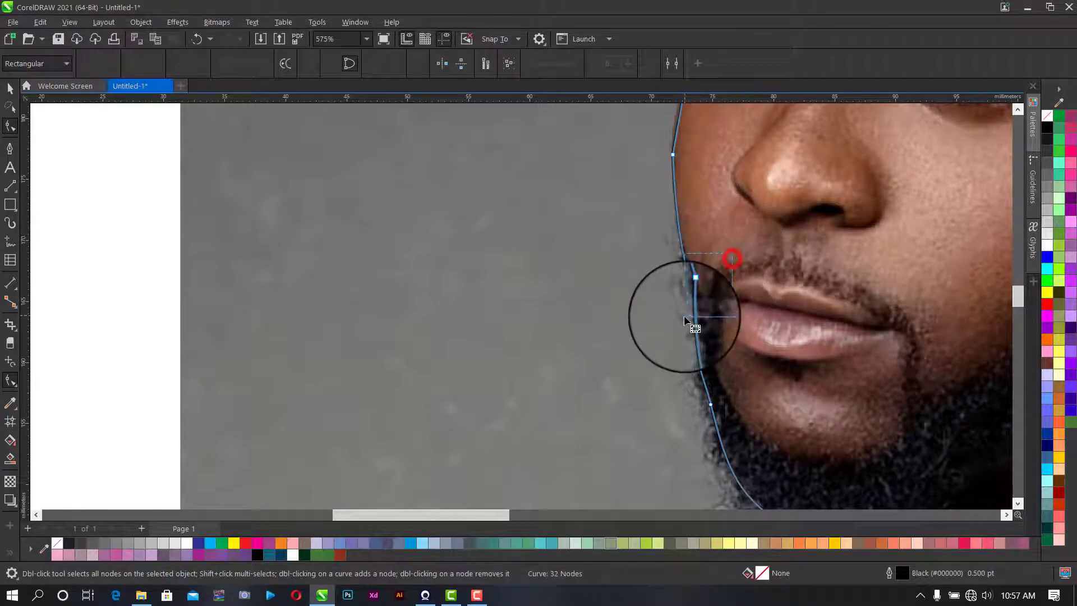
{"action": "left_click", "coordinate": [241, 66]}
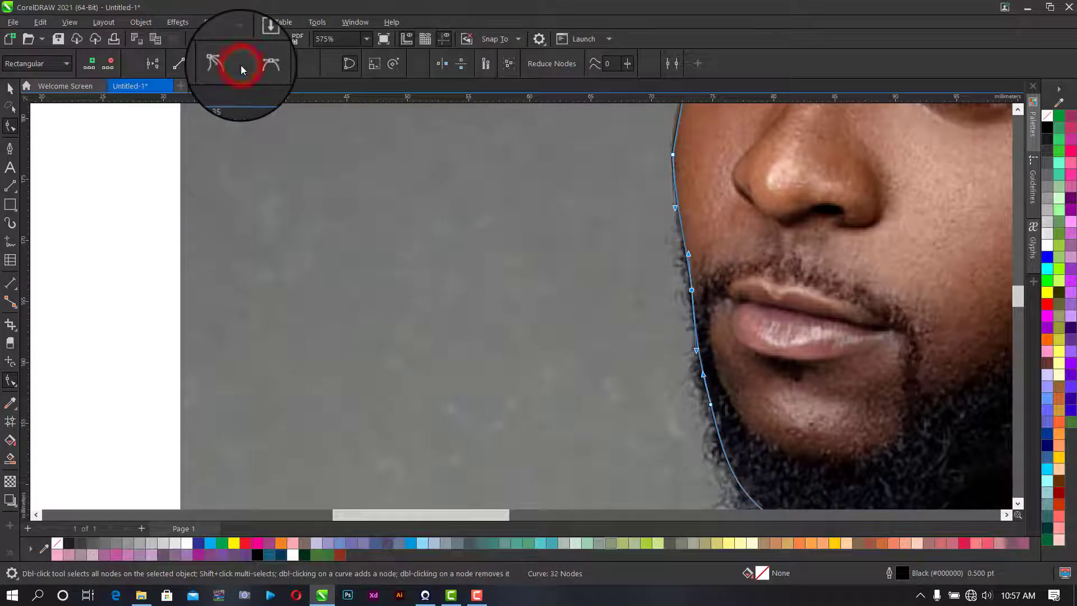
{"action": "left_click_drag", "start_coordinate": [688, 256], "coordinate": [688, 259]}
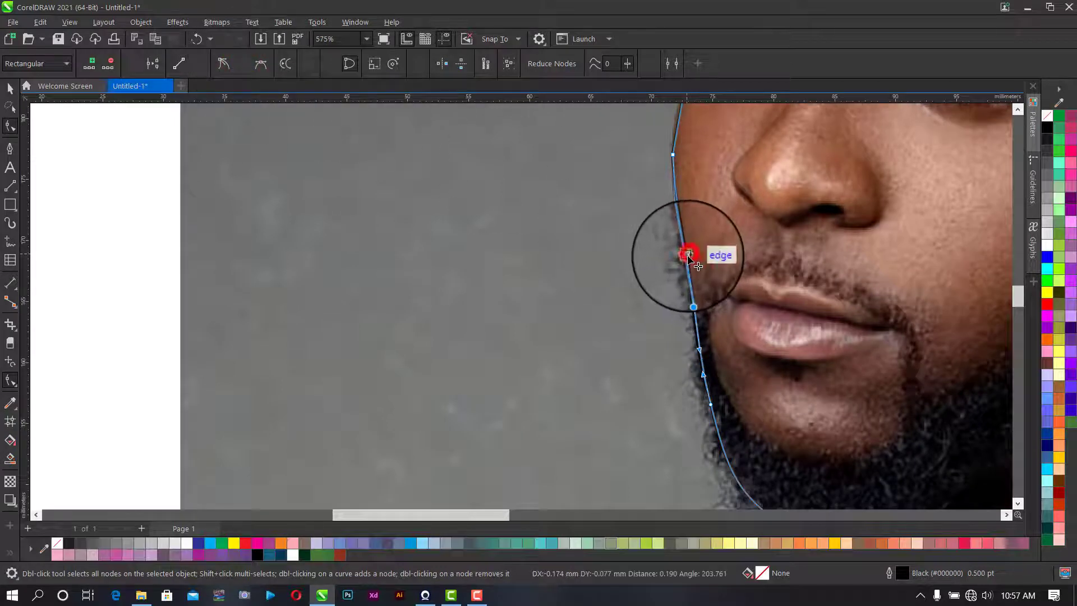
- Bend the segment between the eye and cheek outward to the face's edge and make the cheek node smooth
{"action": "scroll", "coordinate": [822, 218], "scroll_direction": "down", "scroll_amount": 5}
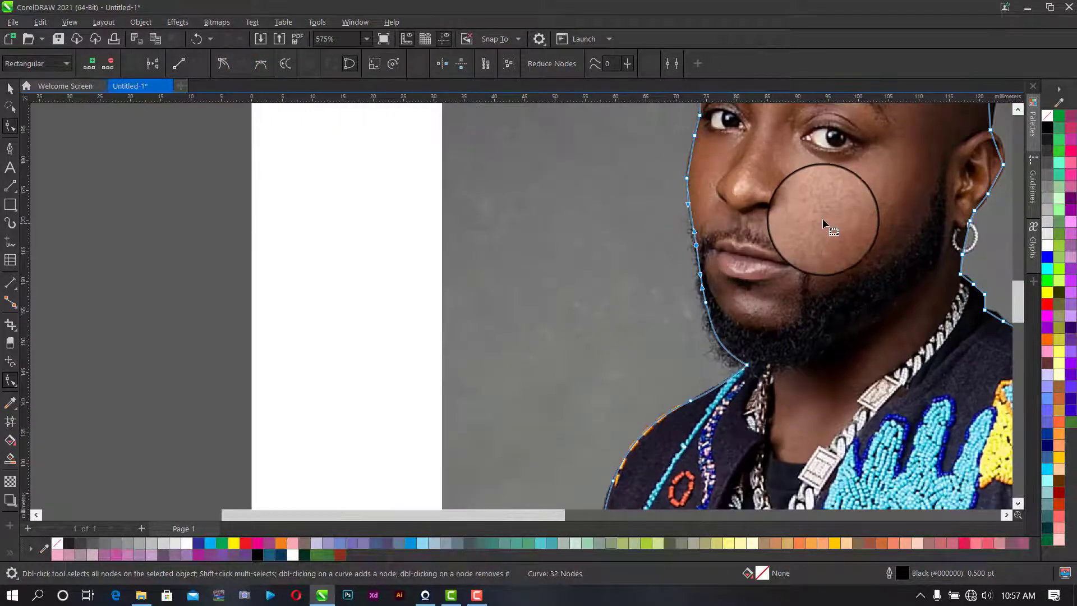
{"action": "scroll", "coordinate": [804, 199], "scroll_direction": "up", "scroll_amount": 6}
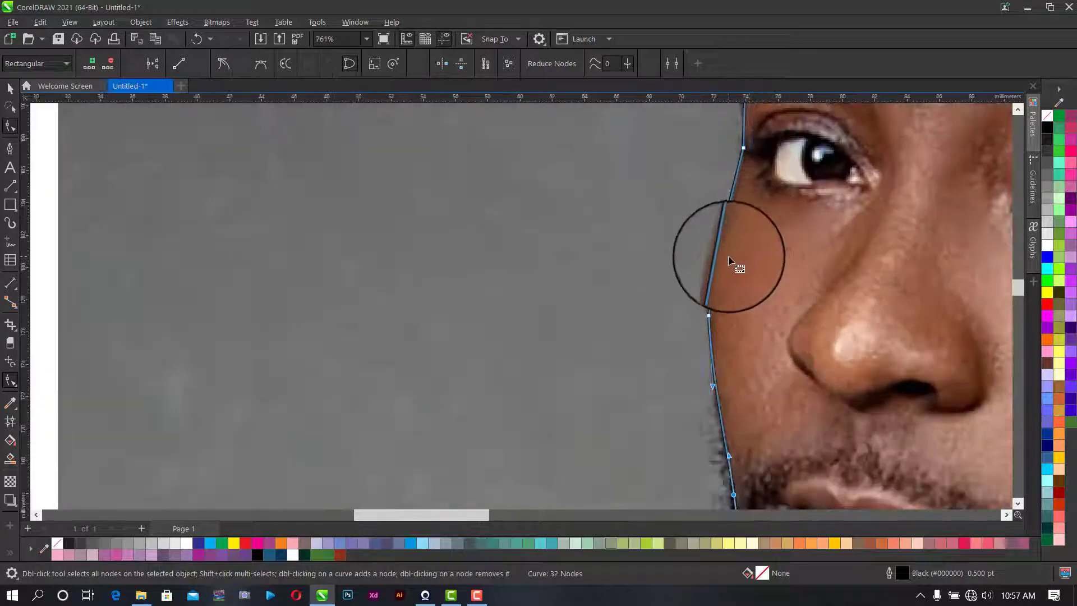
{"action": "left_click_drag", "start_coordinate": [717, 258], "coordinate": [713, 262]}
{"action": "left_click", "coordinate": [668, 295]}
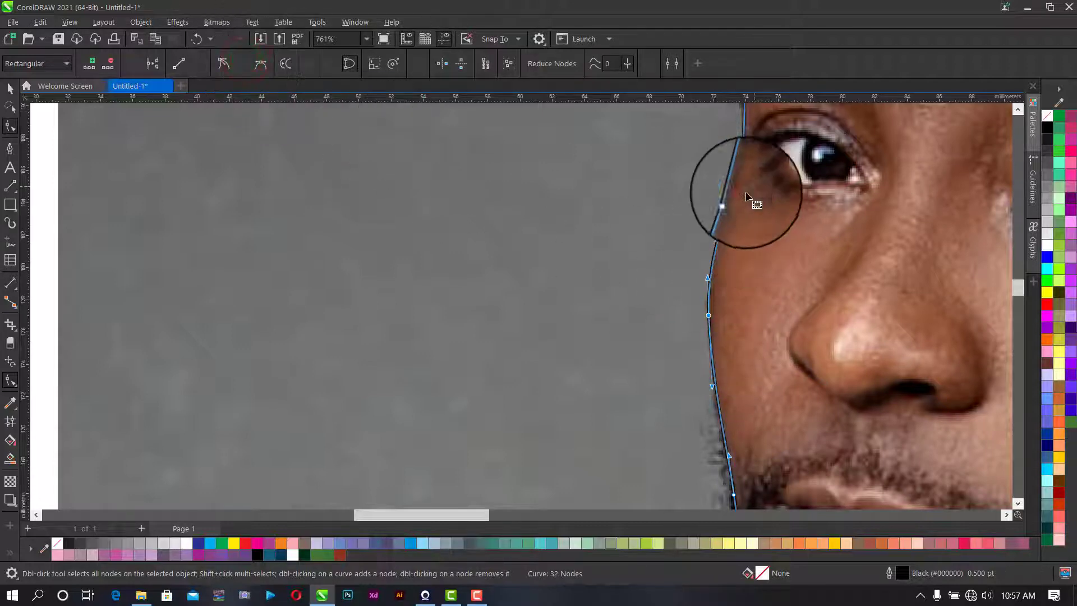
- Make the node just below the outer eye corner smooth
{"action": "scroll", "coordinate": [730, 206], "scroll_direction": "up", "scroll_amount": 1}
{"action": "left_click_drag", "start_coordinate": [729, 200], "coordinate": [748, 215]}
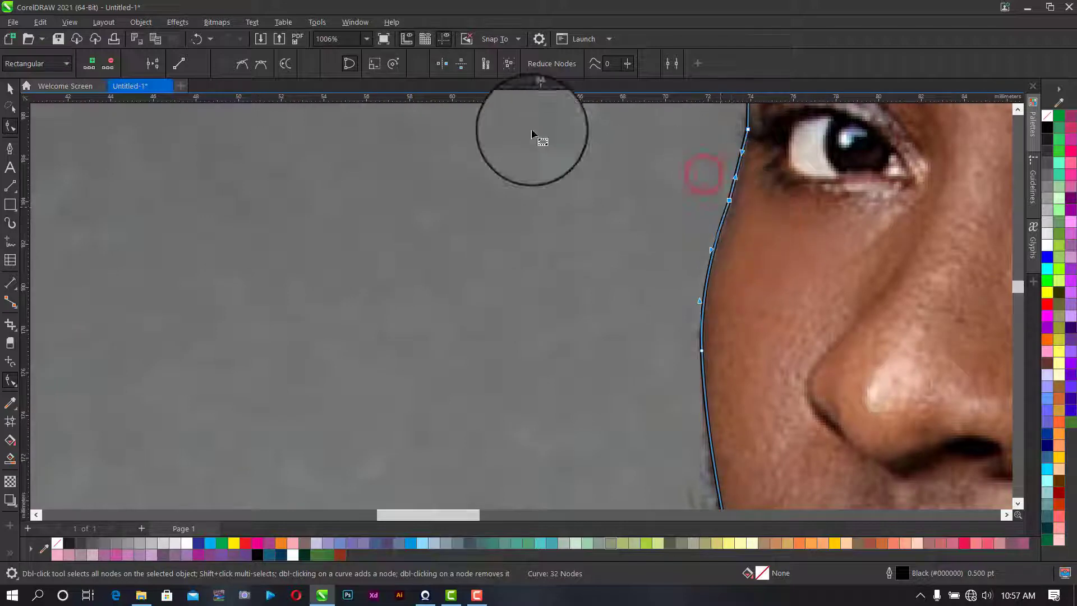
{"action": "left_click", "coordinate": [241, 63]}
{"action": "scroll", "coordinate": [866, 194], "scroll_direction": "down", "scroll_amount": 2}
{"action": "scroll", "coordinate": [841, 140], "scroll_direction": "down", "scroll_amount": 3}
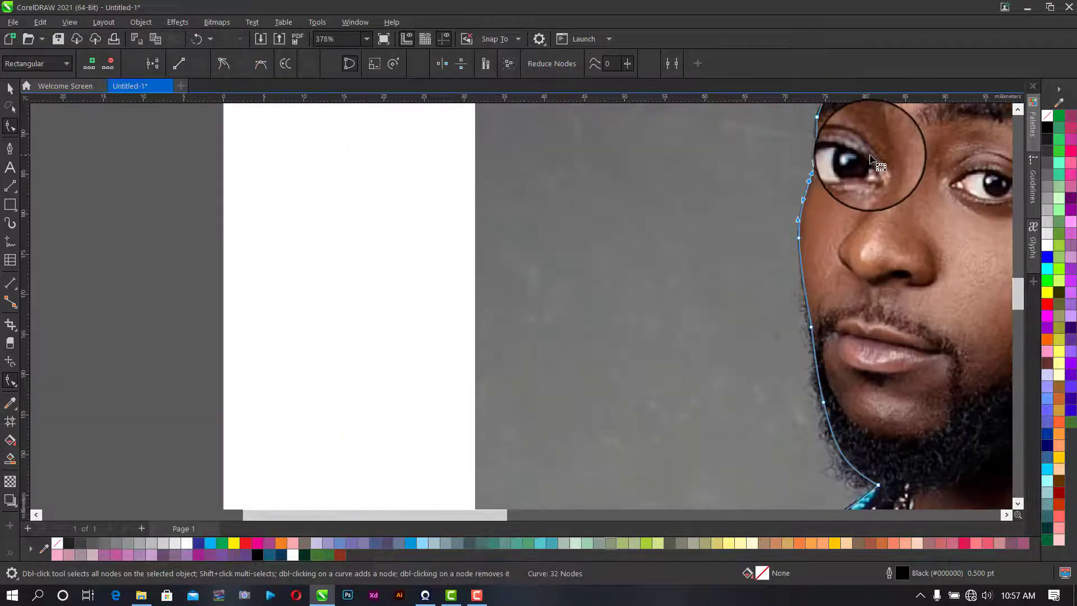
- Make the outline nodes beside the outer eye corner and beside the eyebrow smooth
{"action": "scroll", "coordinate": [937, 125], "scroll_direction": "up", "scroll_amount": 1}
{"action": "scroll", "coordinate": [936, 124], "scroll_direction": "up", "scroll_amount": 3}
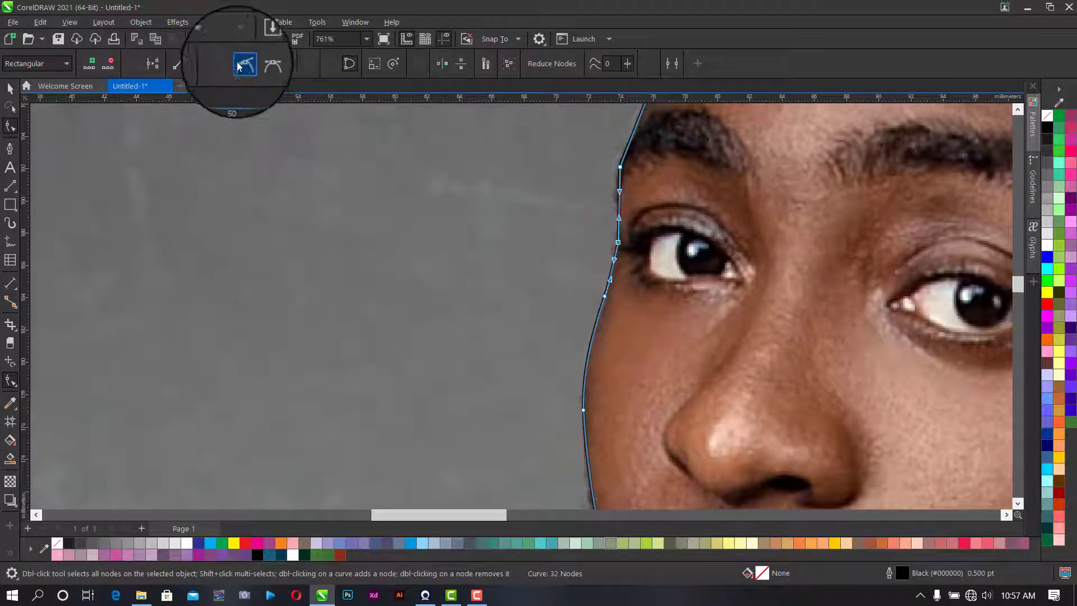
{"action": "left_click", "coordinate": [241, 64]}
{"action": "left_click", "coordinate": [576, 143]}
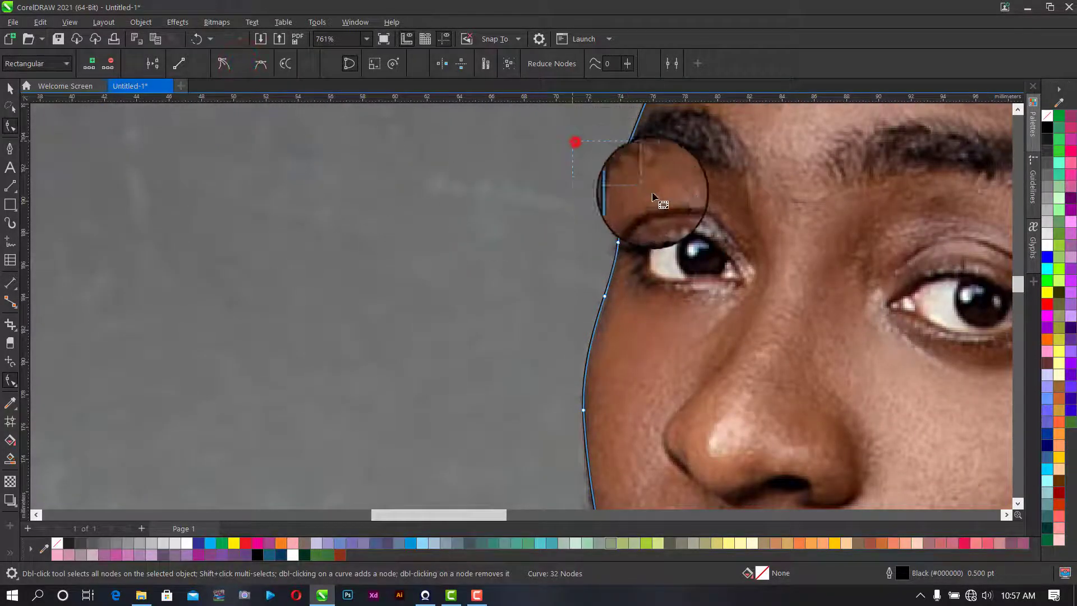
{"action": "left_click", "coordinate": [241, 63]}
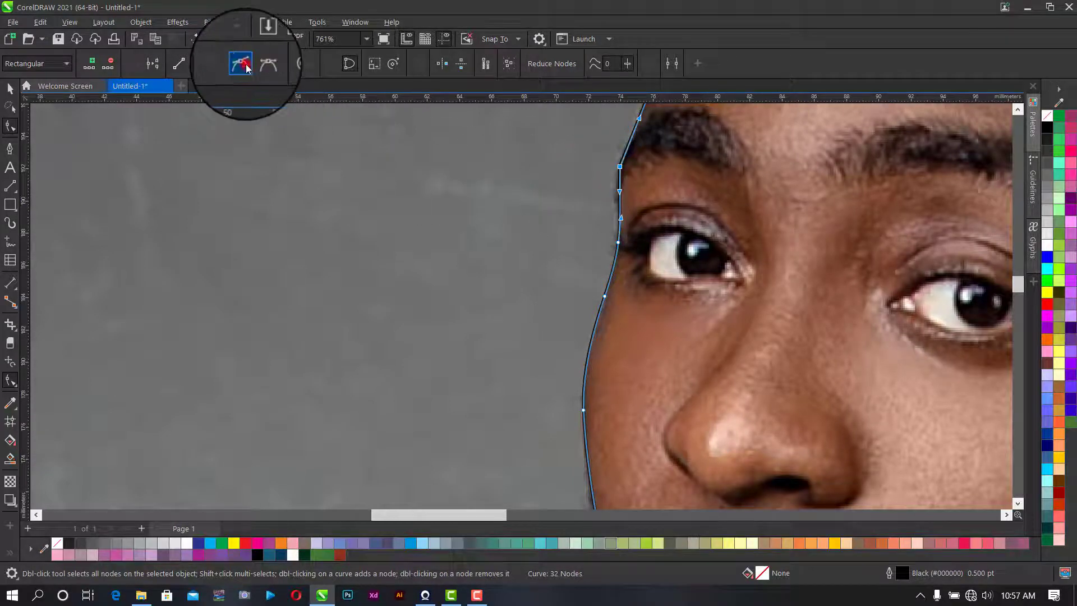
- Make the lower forehead node above the eyebrow smooth so the outline follows the forehead's edge
{"action": "scroll", "coordinate": [580, 216], "scroll_direction": "down", "scroll_amount": 5}
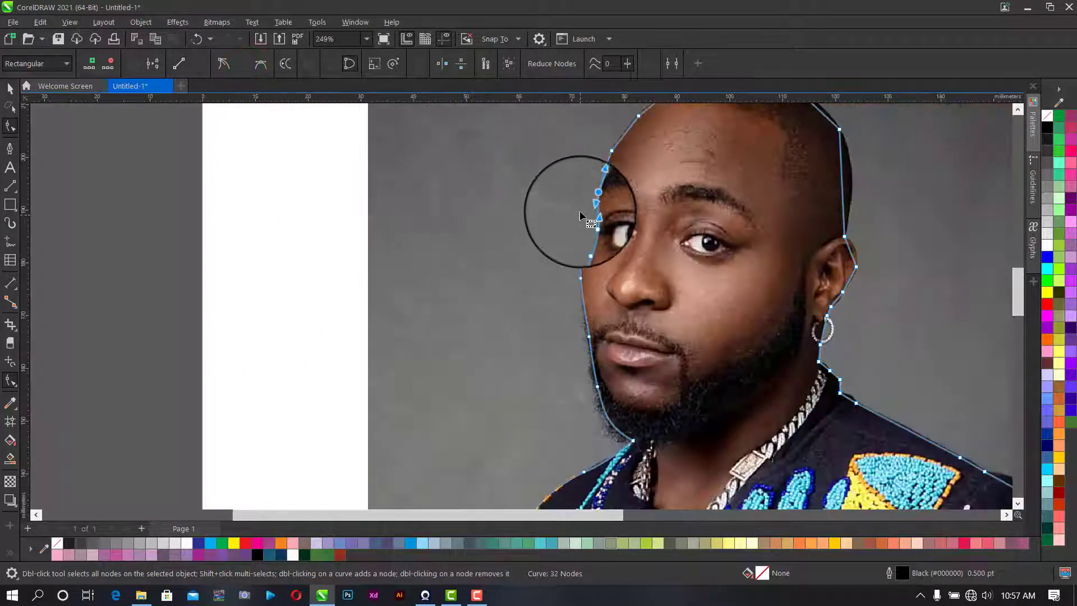
{"action": "scroll", "coordinate": [570, 122], "scroll_direction": "up", "scroll_amount": 3}
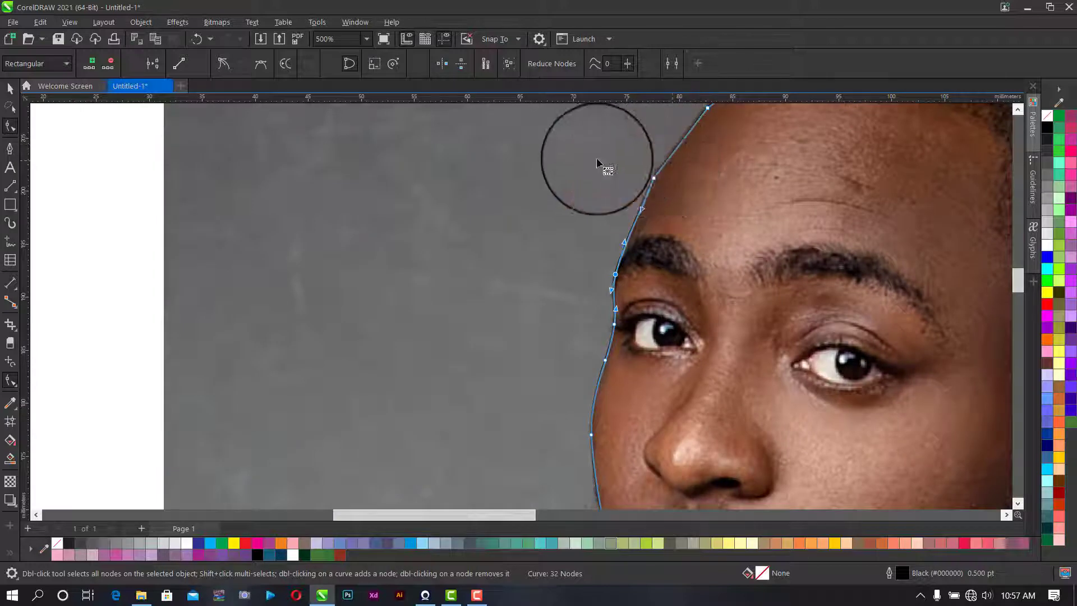
{"action": "left_click", "coordinate": [611, 161]}
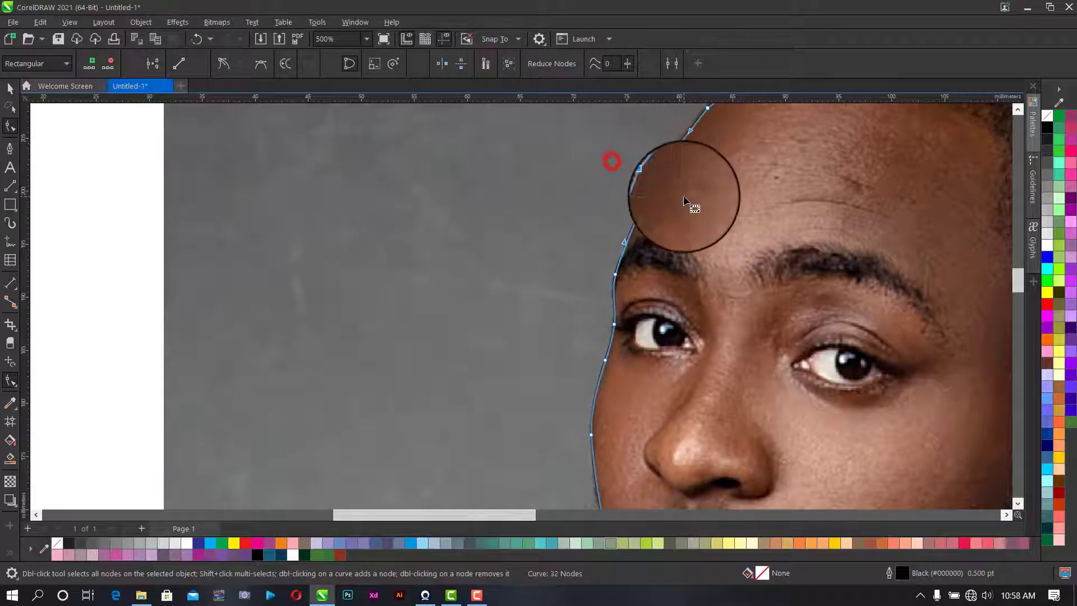
{"action": "left_click", "coordinate": [243, 64]}
{"action": "left_click_drag", "start_coordinate": [585, 176], "coordinate": [622, 180]}
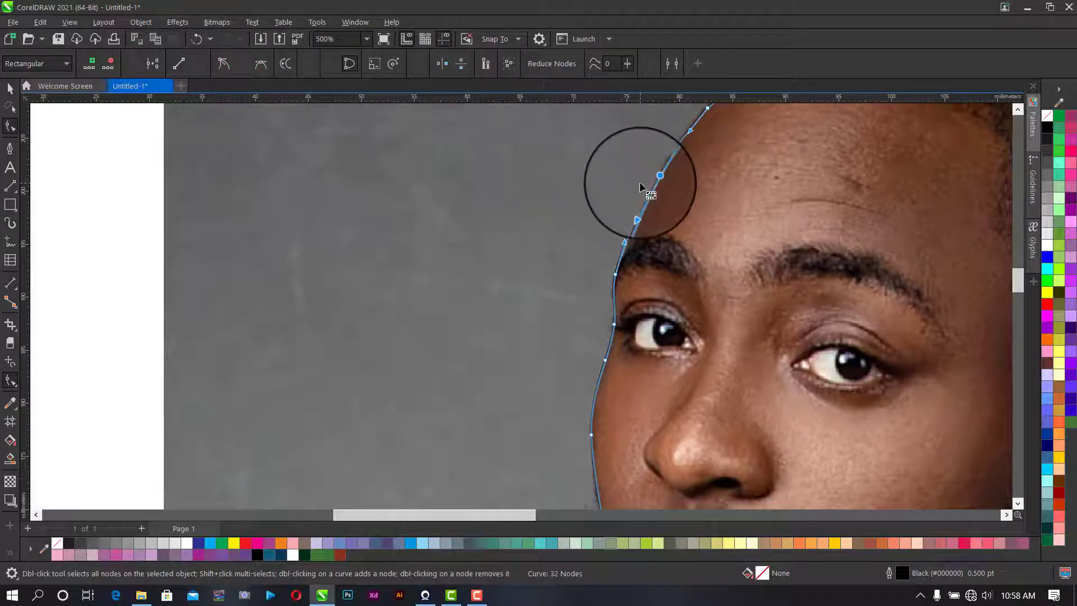
- Make the upper forehead node just below the hairline smooth
{"action": "scroll", "coordinate": [640, 182], "scroll_direction": "down", "scroll_amount": 1}
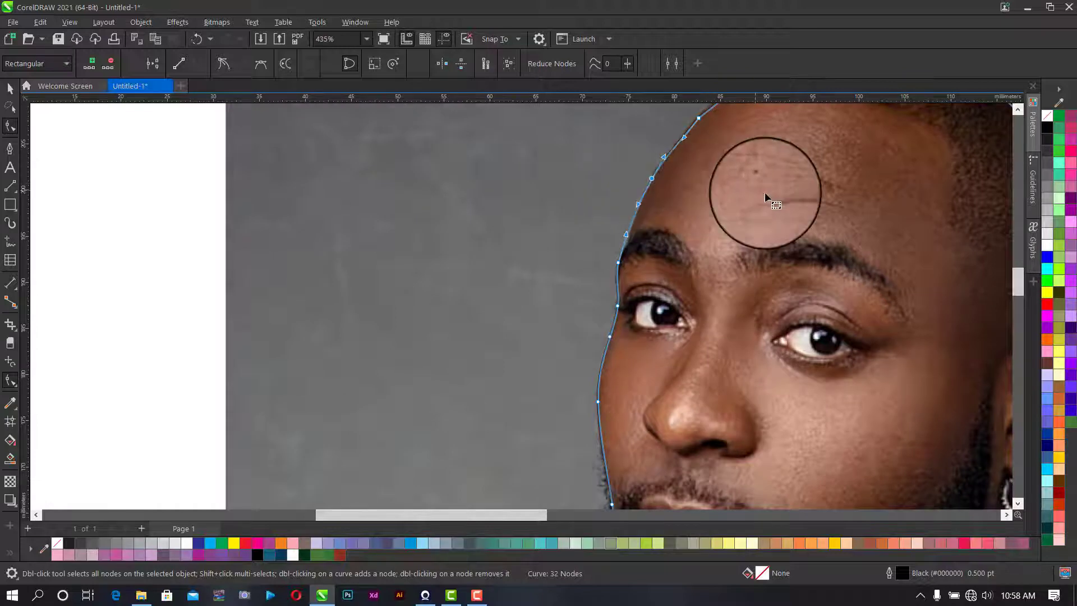
{"action": "scroll", "coordinate": [766, 192], "scroll_direction": "down", "scroll_amount": 2}
{"action": "scroll", "coordinate": [802, 152], "scroll_direction": "up", "scroll_amount": 4}
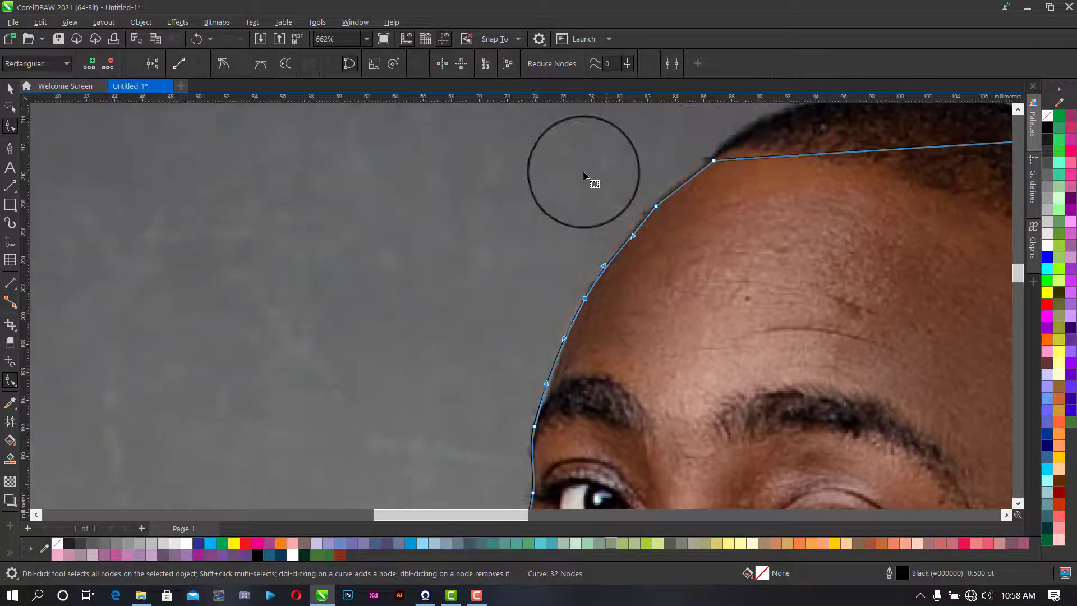
{"action": "left_click", "coordinate": [655, 205]}
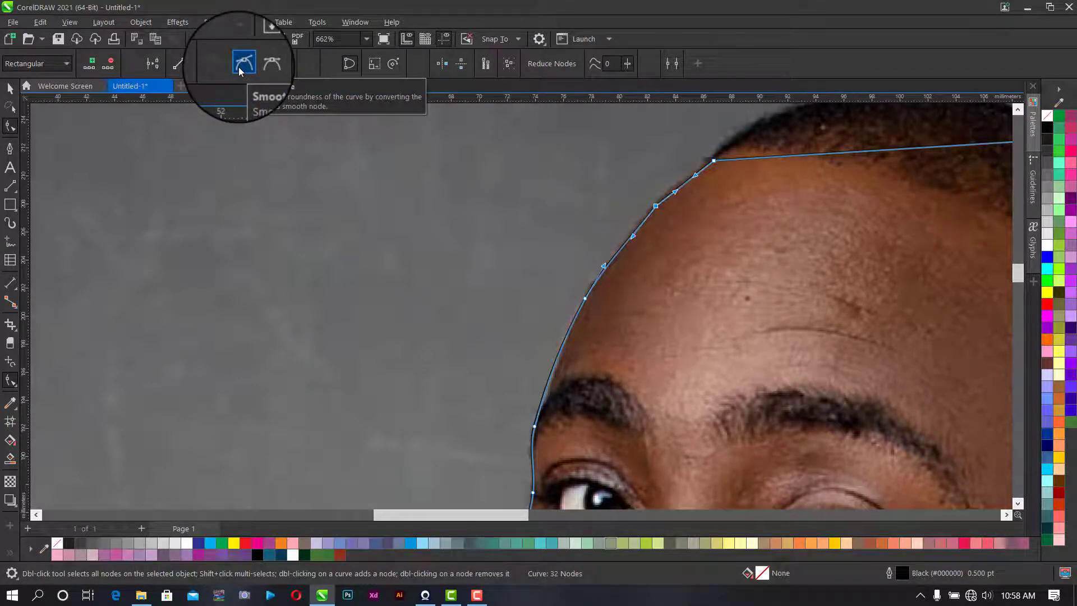
{"action": "left_click", "coordinate": [239, 69]}
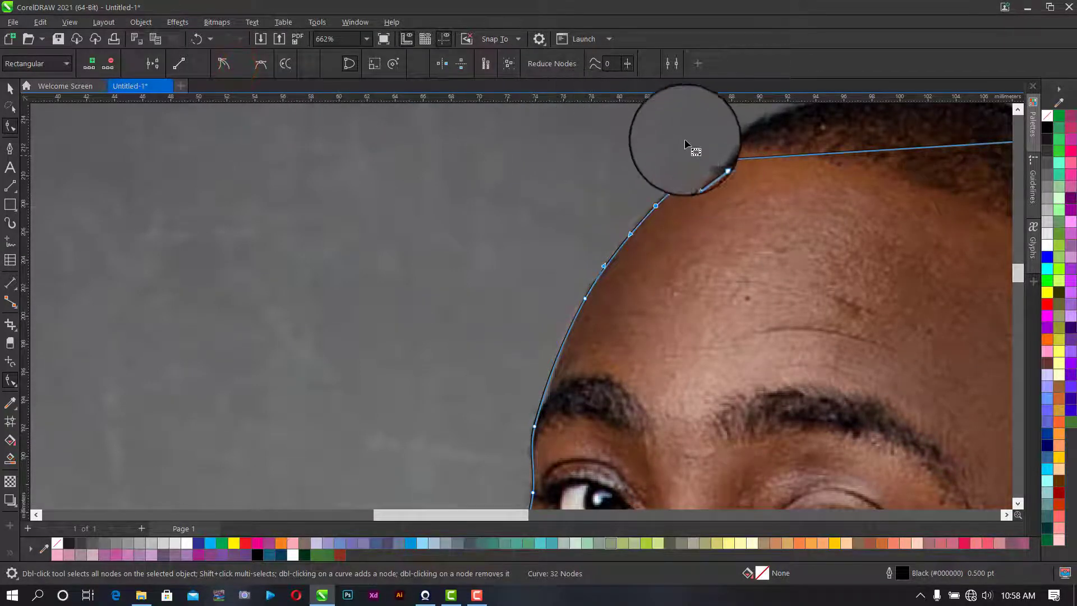
- Bend the straight segment across the top of the head upward to follow the hair's upper edge
{"action": "scroll", "coordinate": [714, 201], "scroll_direction": "down", "scroll_amount": 3}
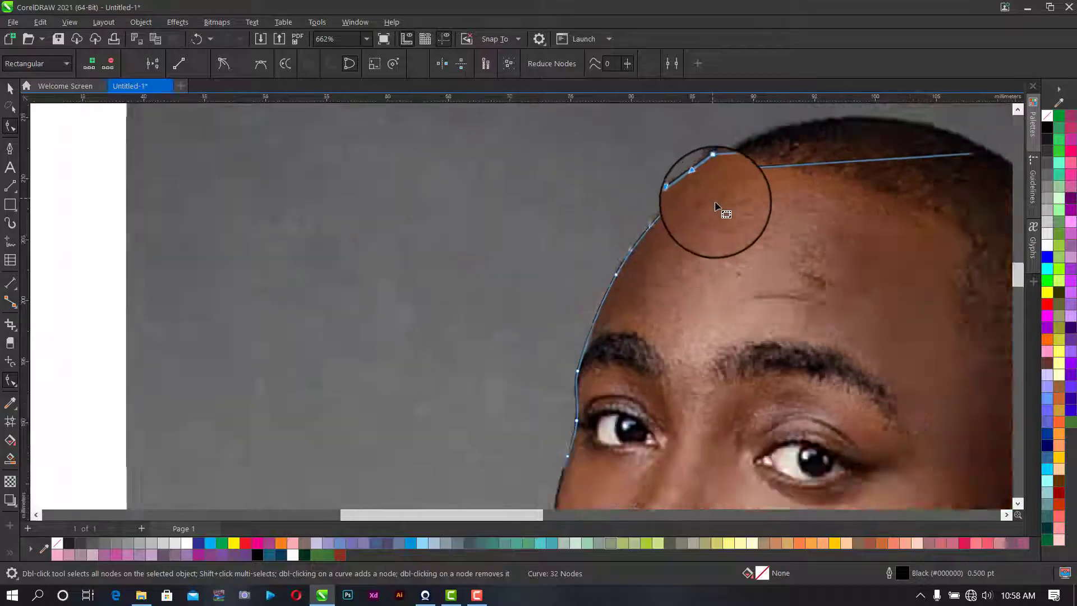
{"action": "left_click", "coordinate": [792, 175]}
{"action": "left_click_drag", "start_coordinate": [791, 178], "coordinate": [780, 149]}
{"action": "scroll", "coordinate": [686, 167], "scroll_direction": "up", "scroll_amount": 3}
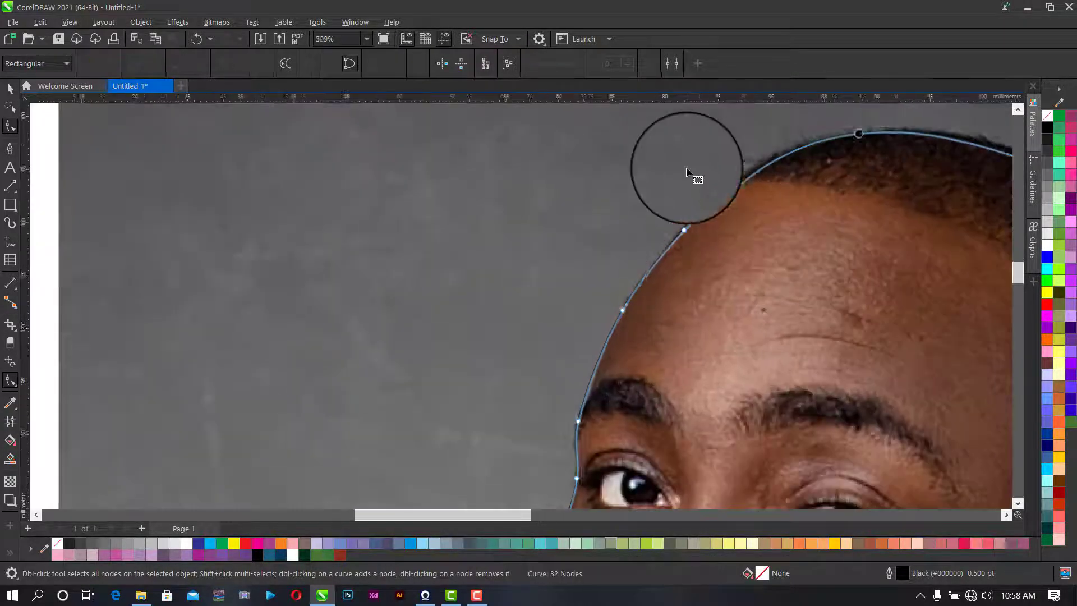
{"action": "left_click_drag", "start_coordinate": [717, 169], "coordinate": [732, 190]}
{"action": "scroll", "coordinate": [732, 195], "scroll_direction": "up", "scroll_amount": 1}
{"action": "scroll", "coordinate": [744, 194], "scroll_direction": "down", "scroll_amount": 3}
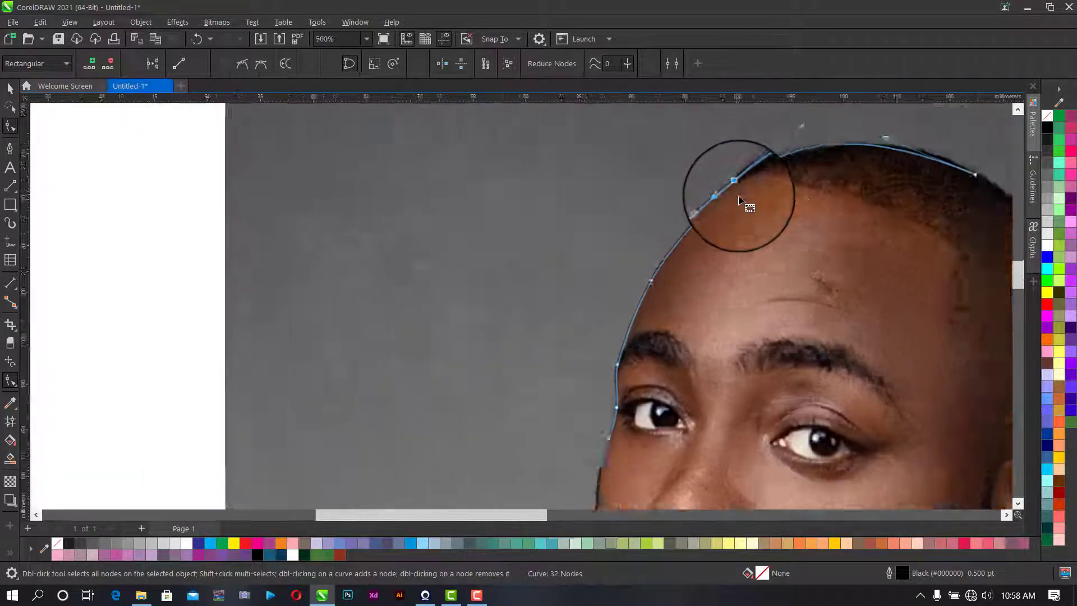
{"action": "scroll", "coordinate": [933, 168], "scroll_direction": "up", "scroll_amount": 3}
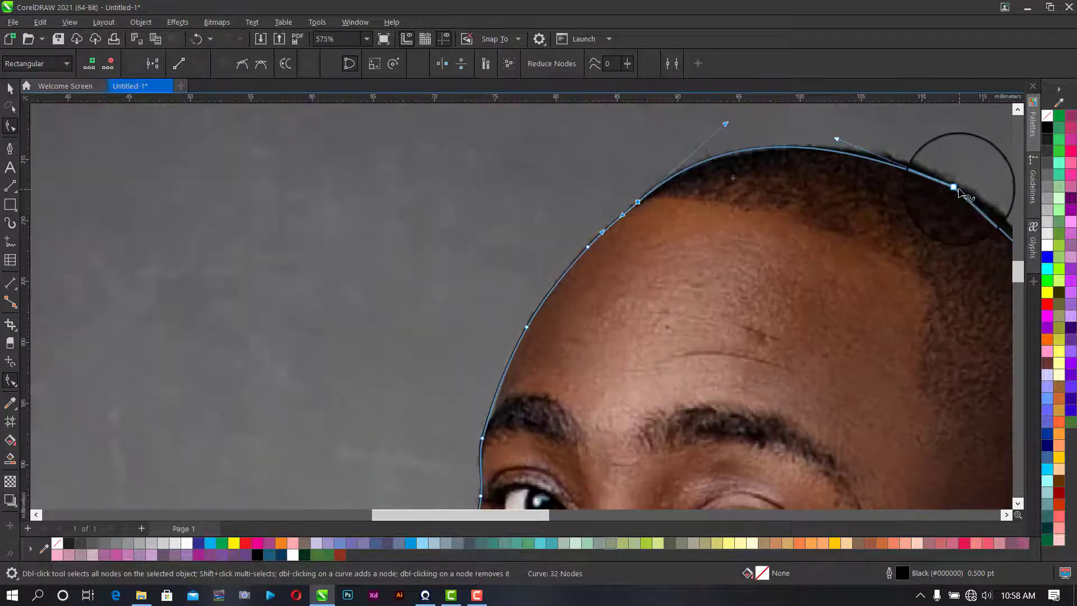
- Move the node at the back of the crown outward onto the hair's edge and adjust the hairline node's handle over the head
{"action": "left_click", "coordinate": [957, 189]}
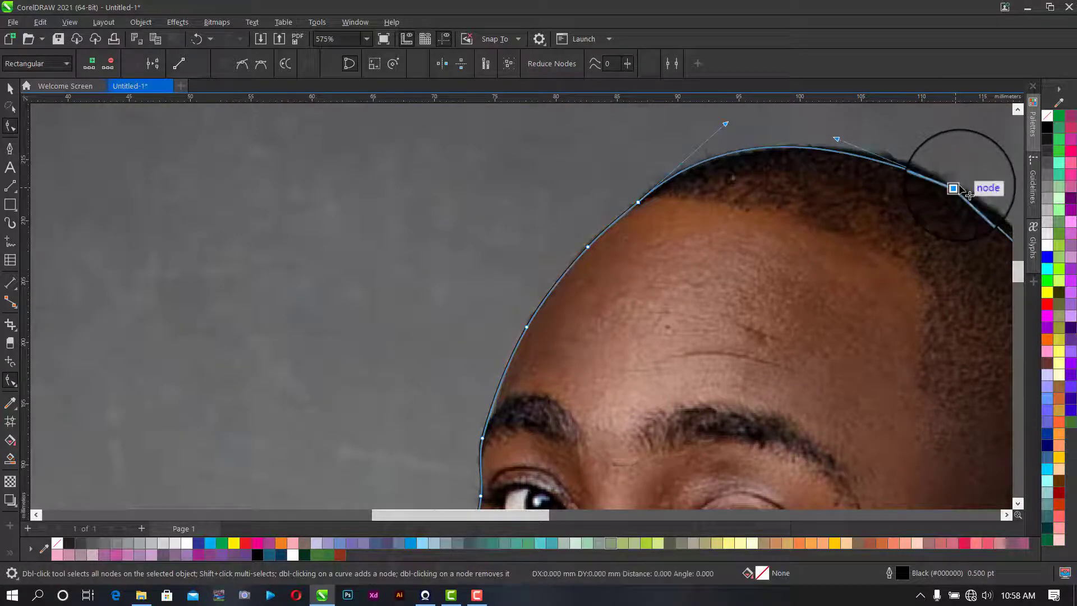
{"action": "scroll", "coordinate": [961, 188], "scroll_direction": "up", "scroll_amount": 2}
{"action": "left_click_drag", "start_coordinate": [944, 191], "coordinate": [949, 187]}
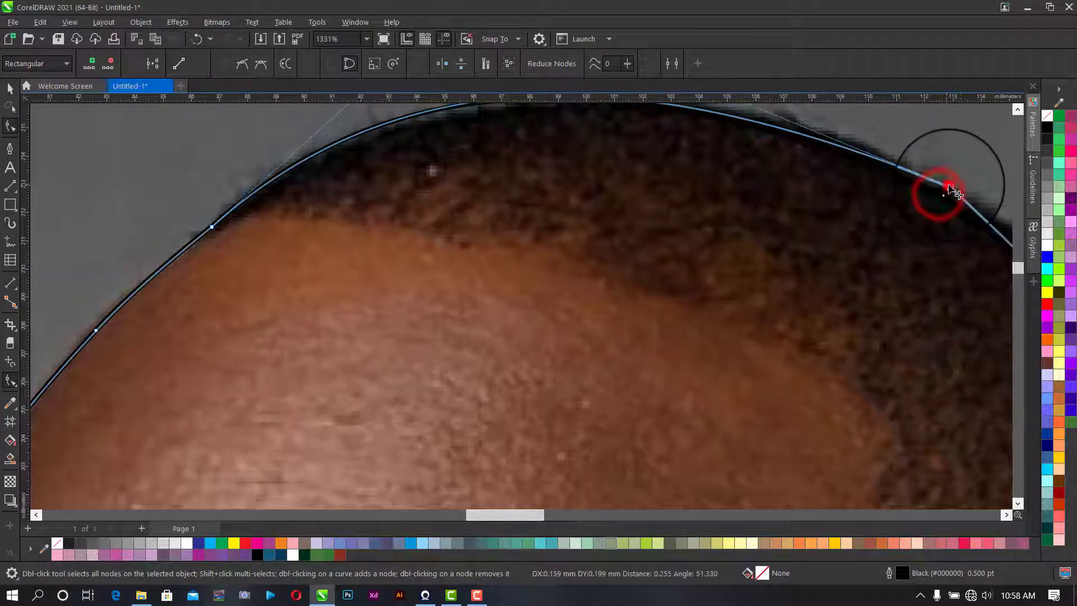
{"action": "scroll", "coordinate": [958, 190], "scroll_direction": "down", "scroll_amount": 2}
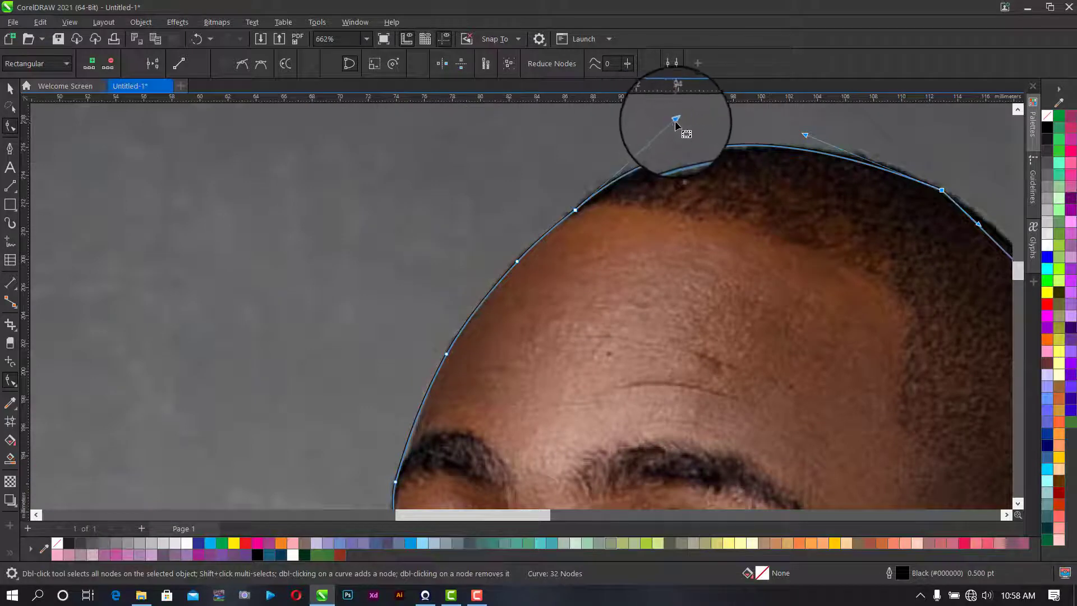
{"action": "left_click_drag", "start_coordinate": [680, 127], "coordinate": [691, 124]}
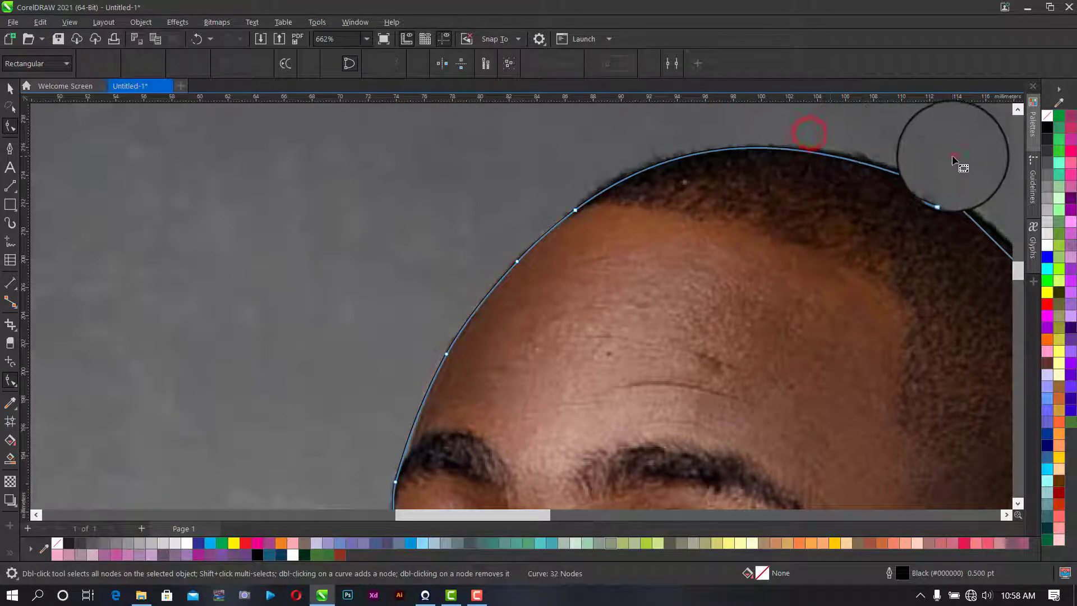
{"action": "left_click", "coordinate": [943, 190]}
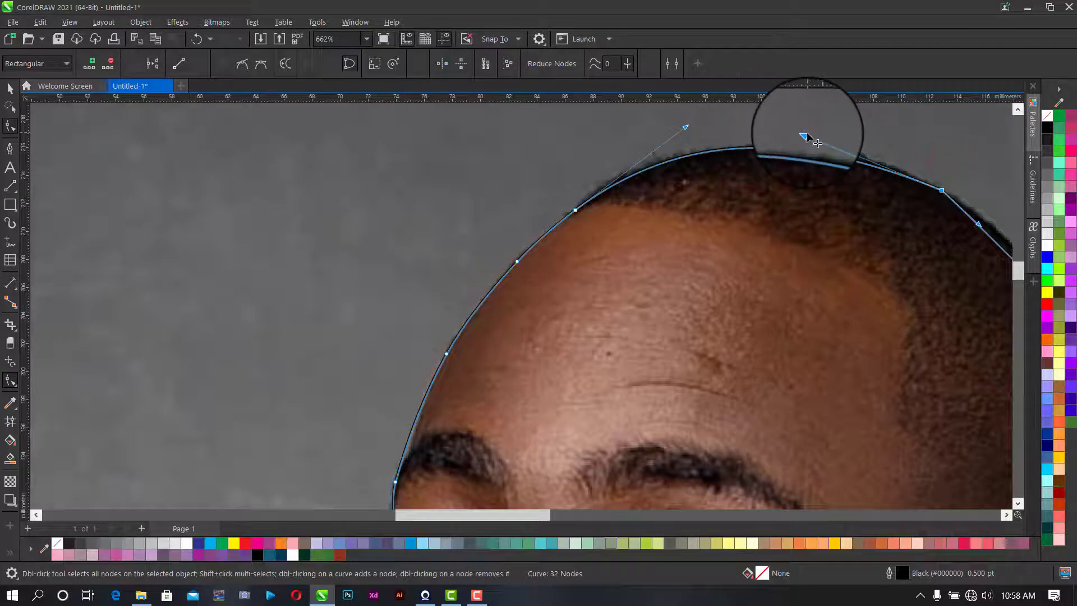
- Make the node at the back of the crown smooth and lower its front handle to fit the hair's edge
{"action": "scroll", "coordinate": [903, 188], "scroll_direction": "down", "scroll_amount": 3}
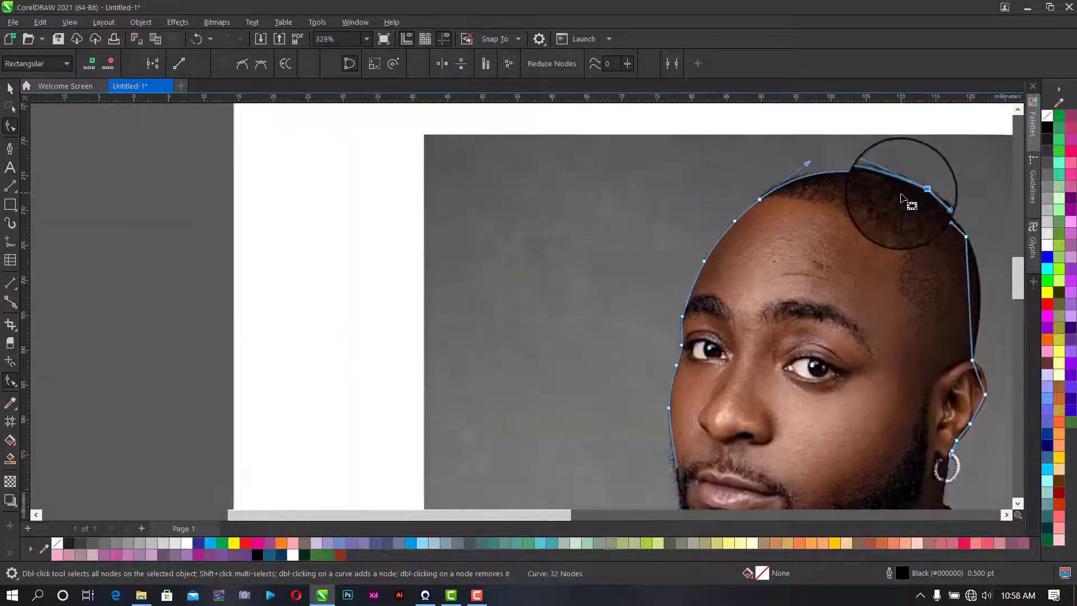
{"action": "scroll", "coordinate": [974, 225], "scroll_direction": "up", "scroll_amount": 2}
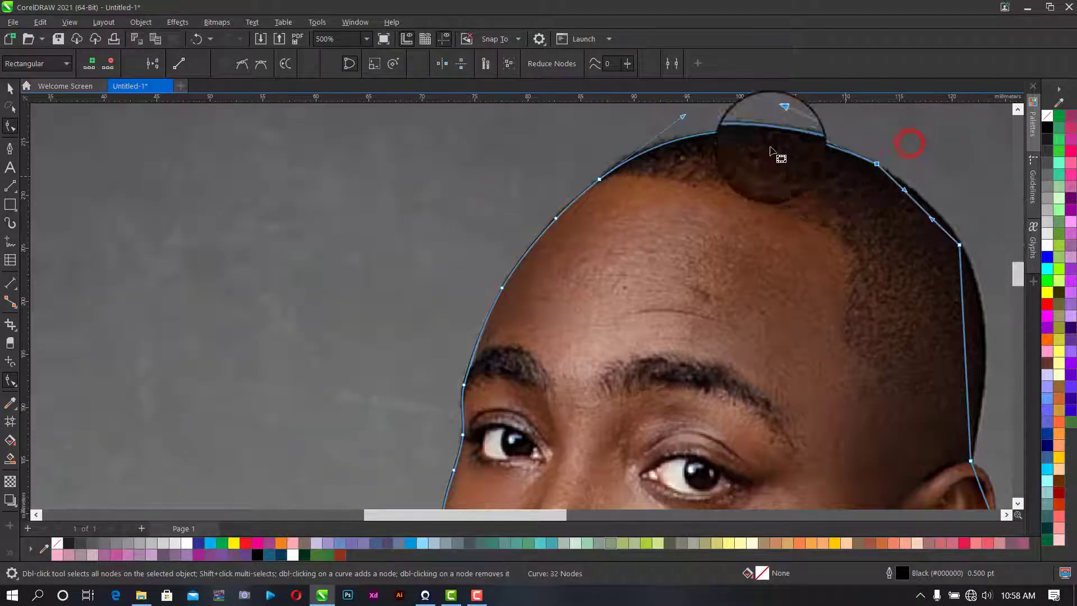
{"action": "left_click", "coordinate": [242, 66]}
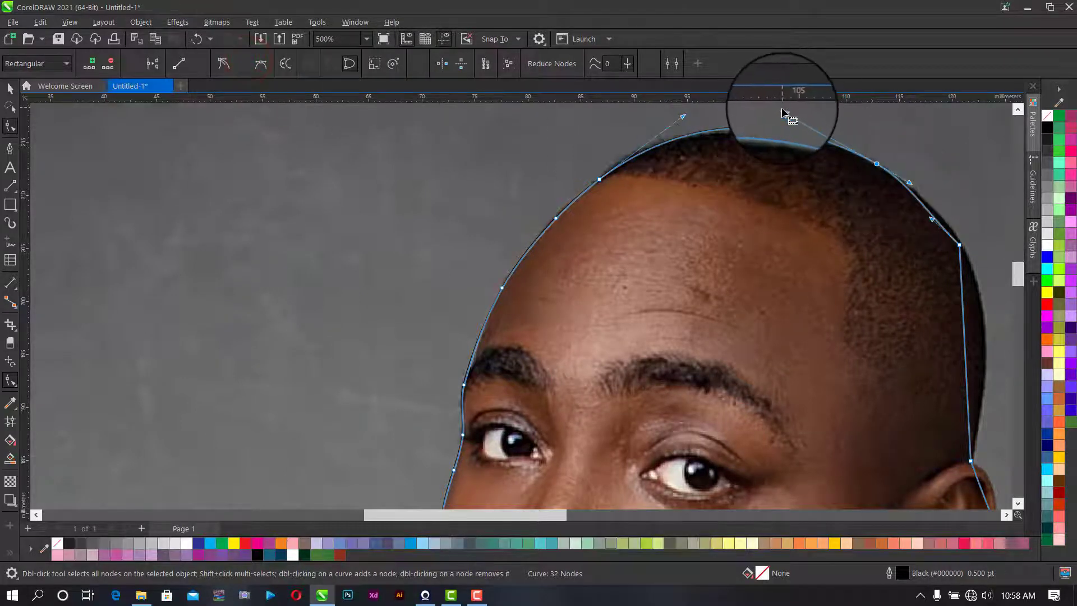
{"action": "left_click_drag", "start_coordinate": [783, 114], "coordinate": [784, 118]}
{"action": "left_click_drag", "start_coordinate": [782, 115], "coordinate": [783, 117]}
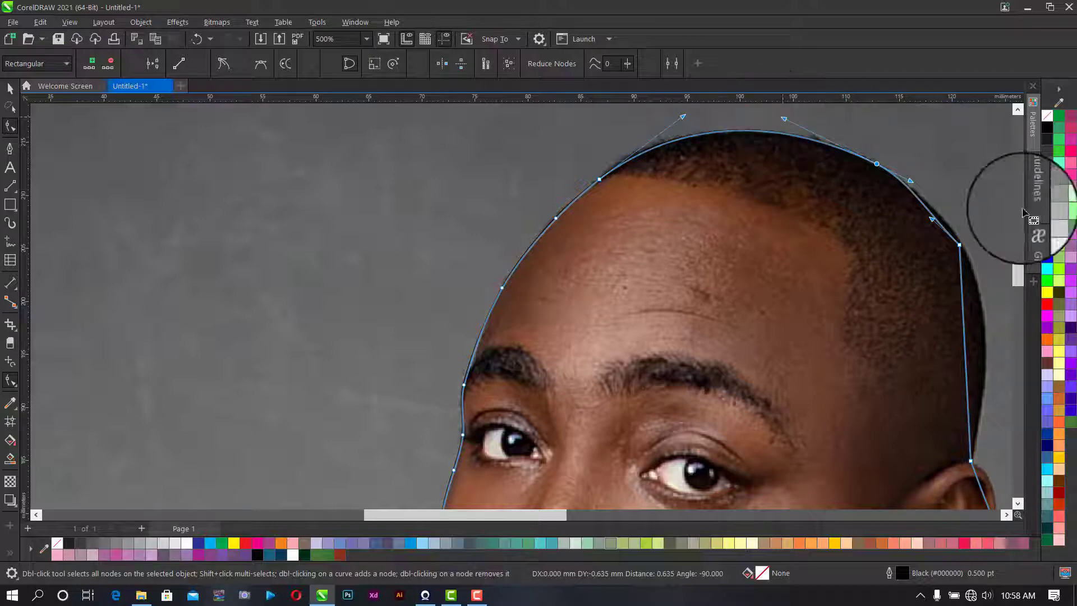
- Bend the segment behind the crown outward to follow the back of the head
{"action": "scroll", "coordinate": [948, 241], "scroll_direction": "down", "scroll_amount": 2}
{"action": "scroll", "coordinate": [945, 231], "scroll_direction": "up", "scroll_amount": 3}
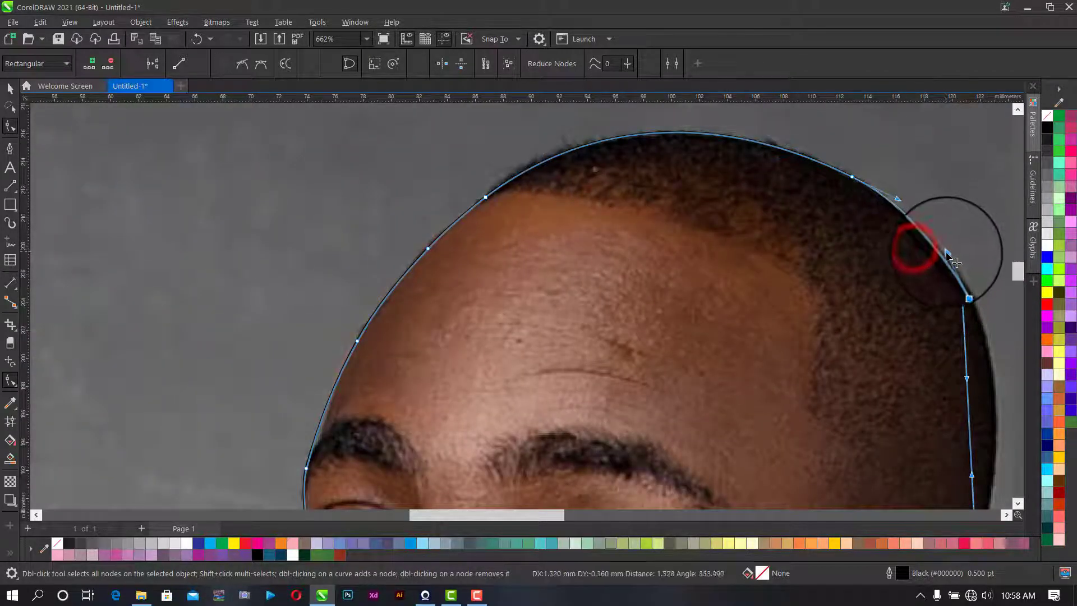
{"action": "scroll", "coordinate": [949, 253], "scroll_direction": "down", "scroll_amount": 3}
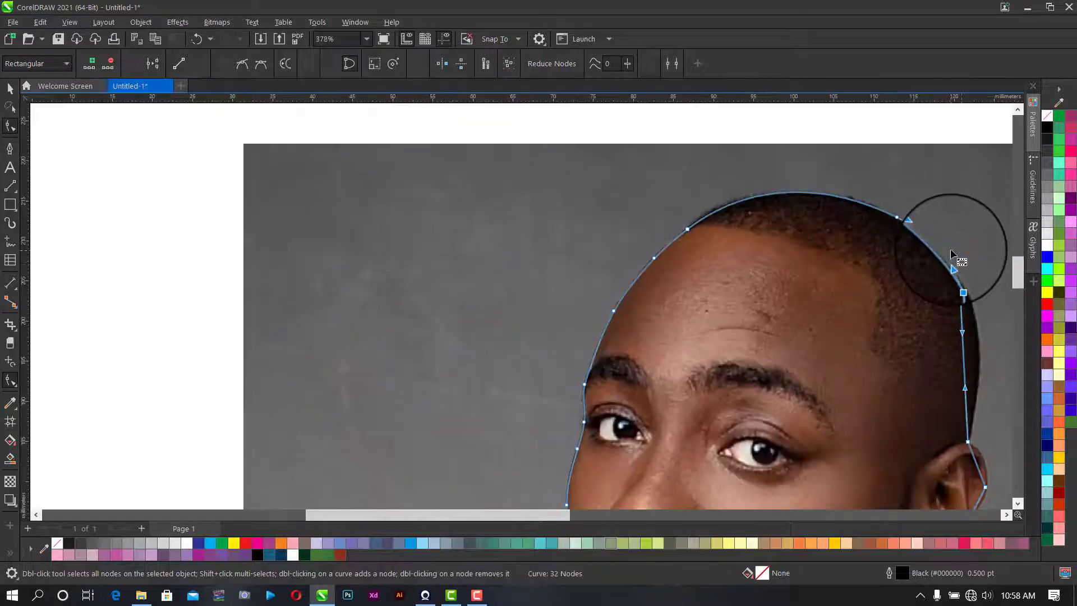
{"action": "scroll", "coordinate": [958, 301], "scroll_direction": "up", "scroll_amount": 3}
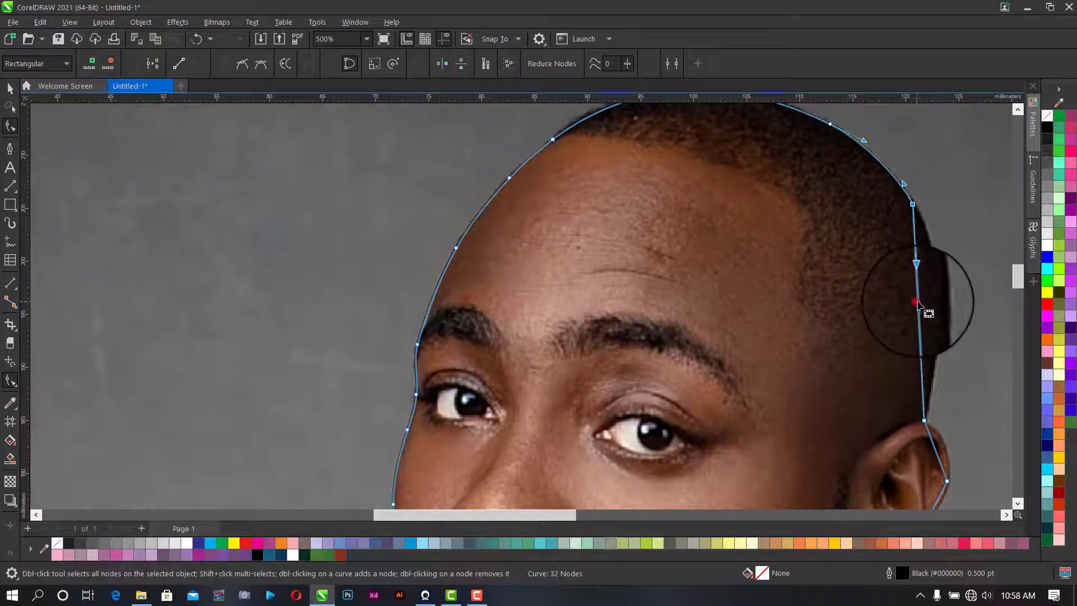
- Bend the segment above the ear outward along the head's edge and make the node at its upper end smooth
{"action": "left_click_drag", "start_coordinate": [933, 301], "coordinate": [938, 303]}
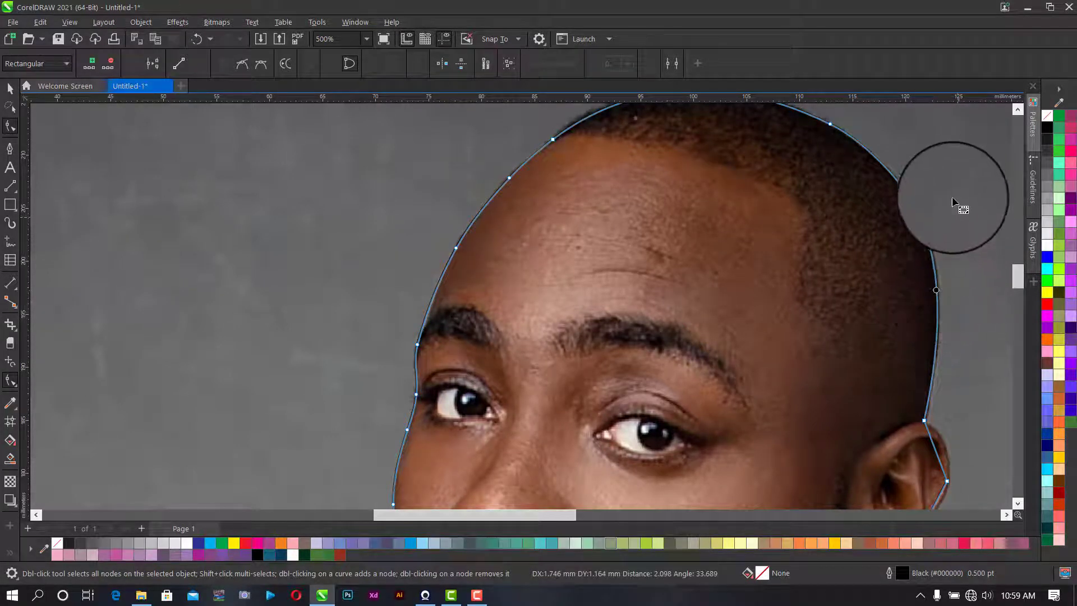
{"action": "left_click", "coordinate": [244, 68]}
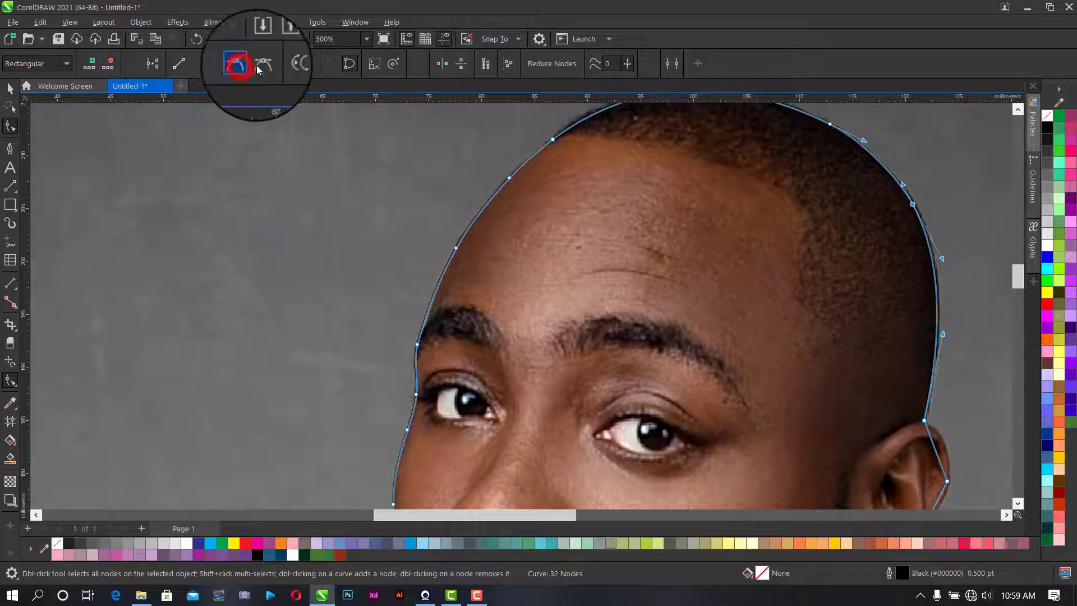
{"action": "scroll", "coordinate": [878, 215], "scroll_direction": "up", "scroll_amount": 3}
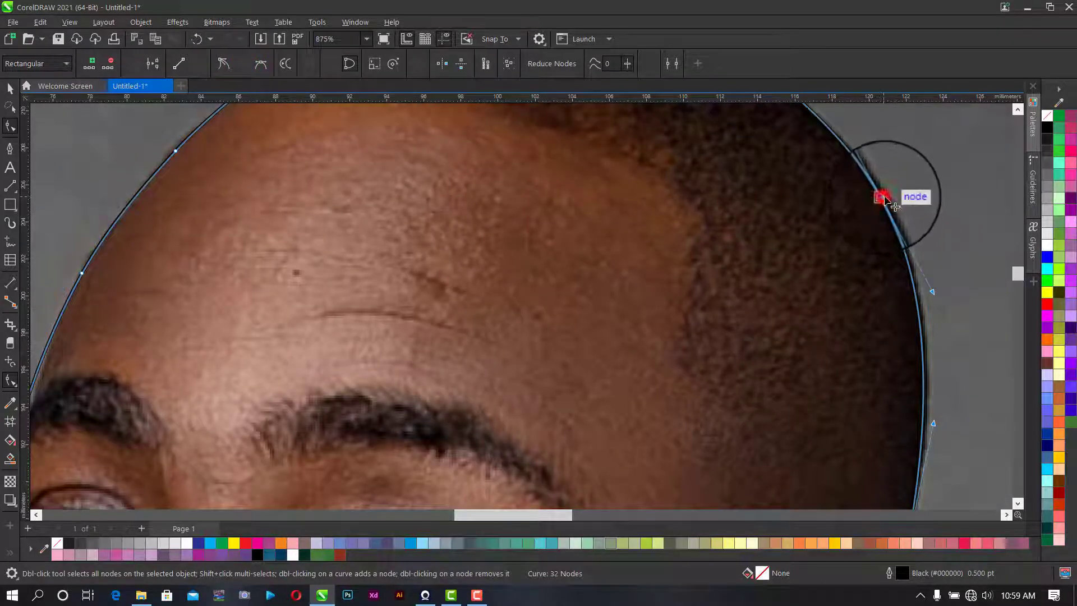
- Reposition the node at the back of the head and bend the segment over the upper ear outward along its rim
{"action": "left_click_drag", "start_coordinate": [890, 198], "coordinate": [886, 199]}
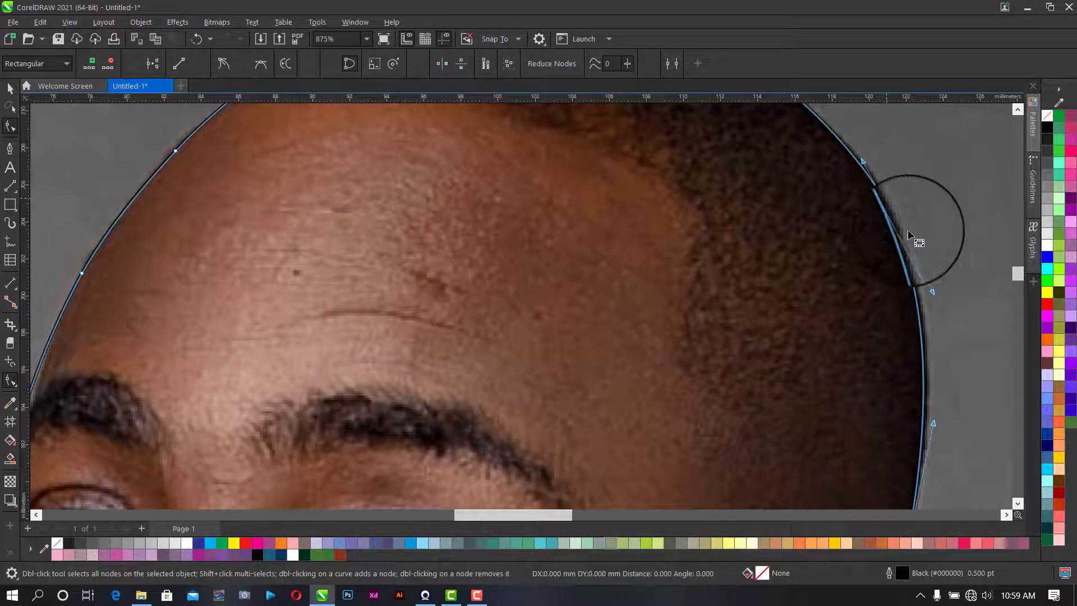
{"action": "scroll", "coordinate": [946, 293], "scroll_direction": "down", "scroll_amount": 5}
{"action": "scroll", "coordinate": [956, 416], "scroll_direction": "up", "scroll_amount": 5}
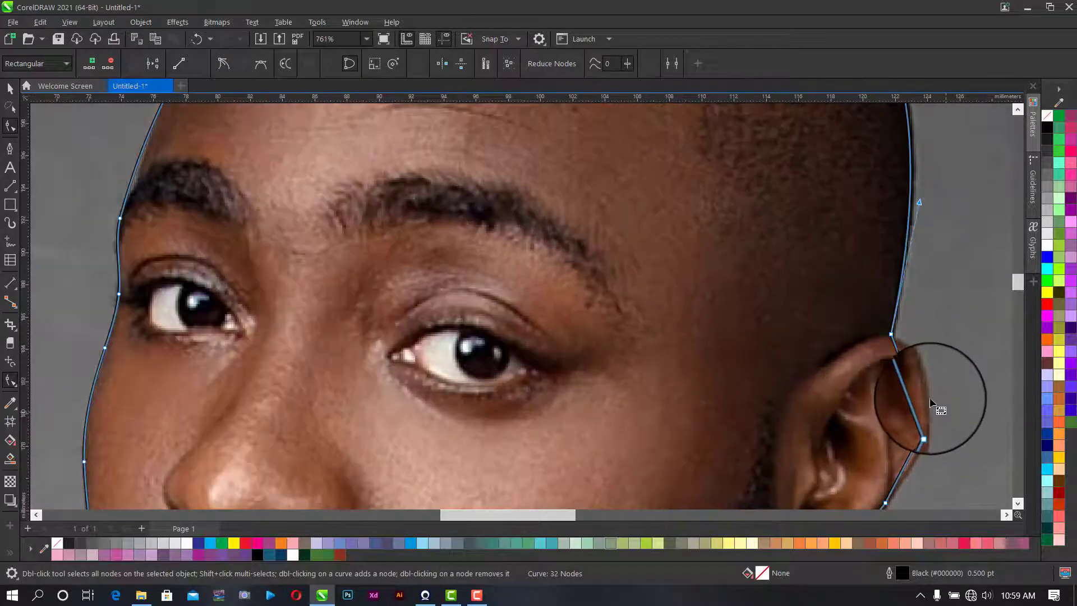
{"action": "left_click", "coordinate": [909, 386]}
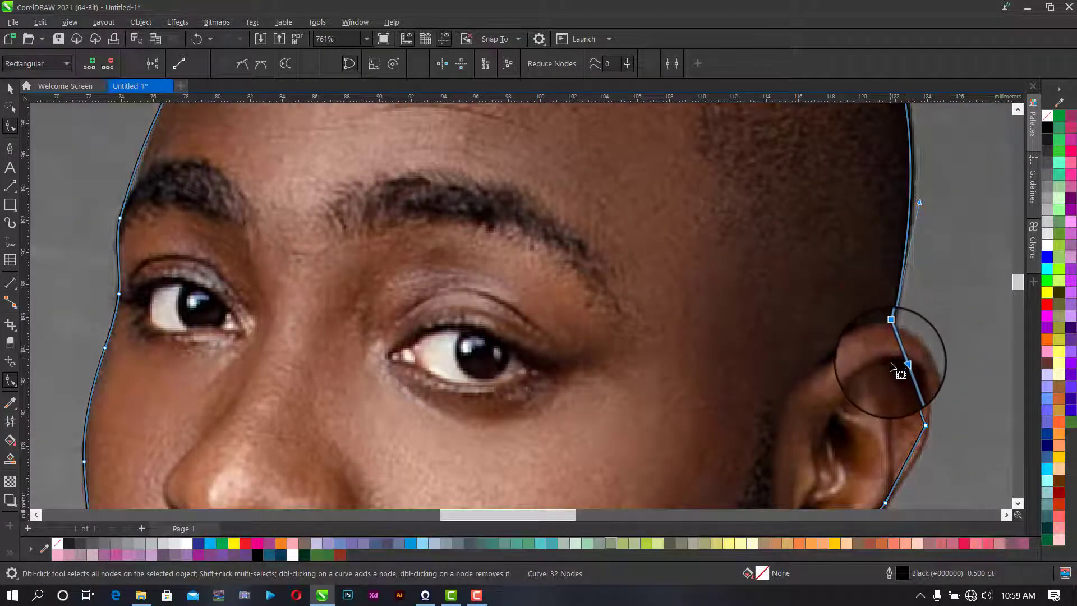
{"action": "left_click_drag", "start_coordinate": [905, 372], "coordinate": [921, 368]}
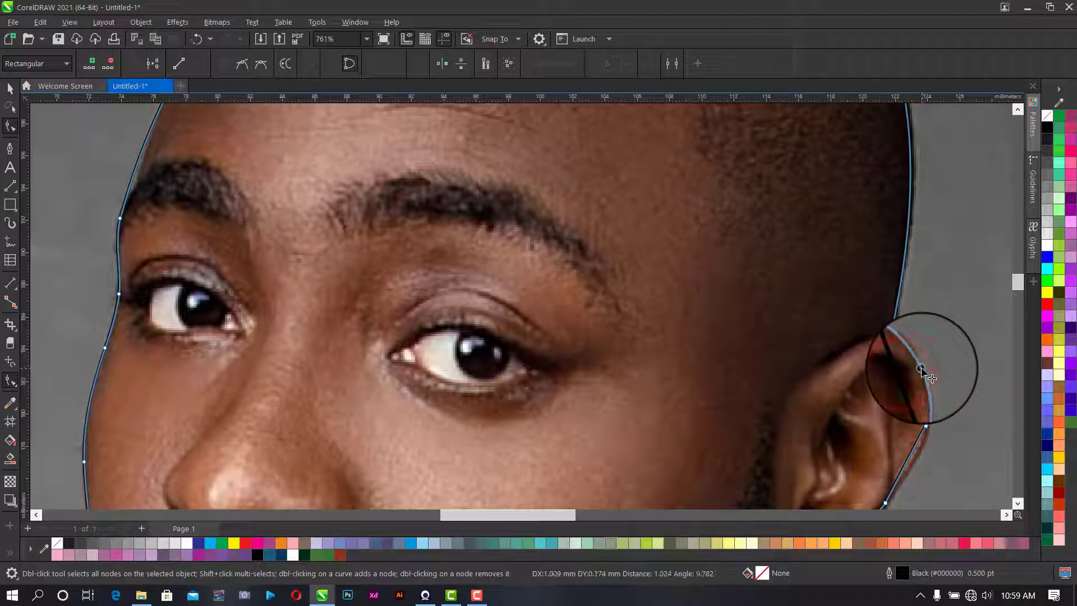
- Fit the outline to the outer edge of the ear and make the node there smooth
{"action": "left_click", "coordinate": [1018, 503]}
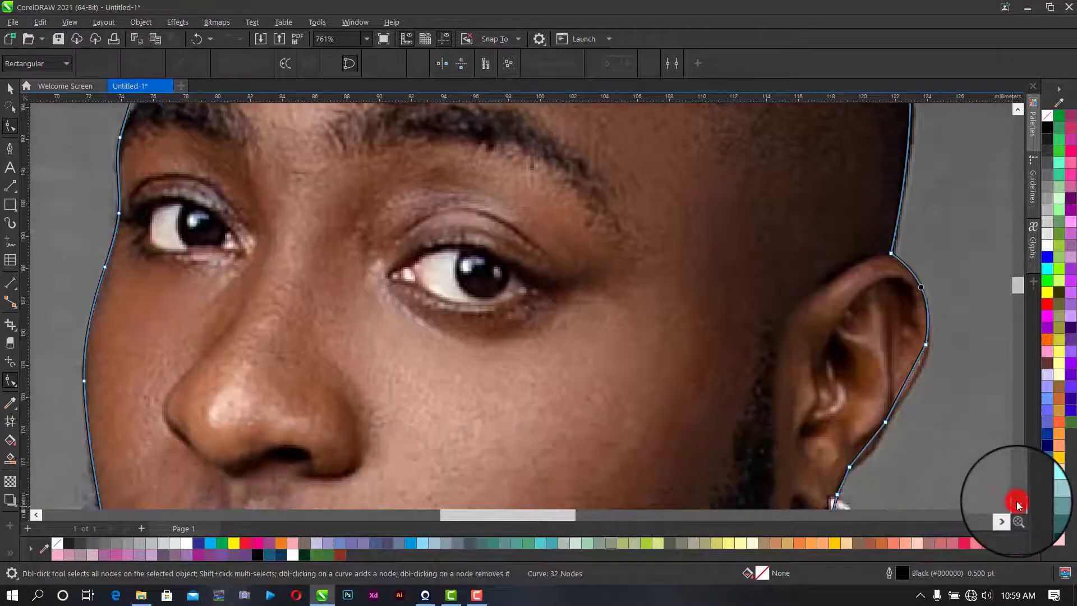
{"action": "left_click_drag", "start_coordinate": [904, 346], "coordinate": [911, 348]}
{"action": "left_click", "coordinate": [951, 274]}
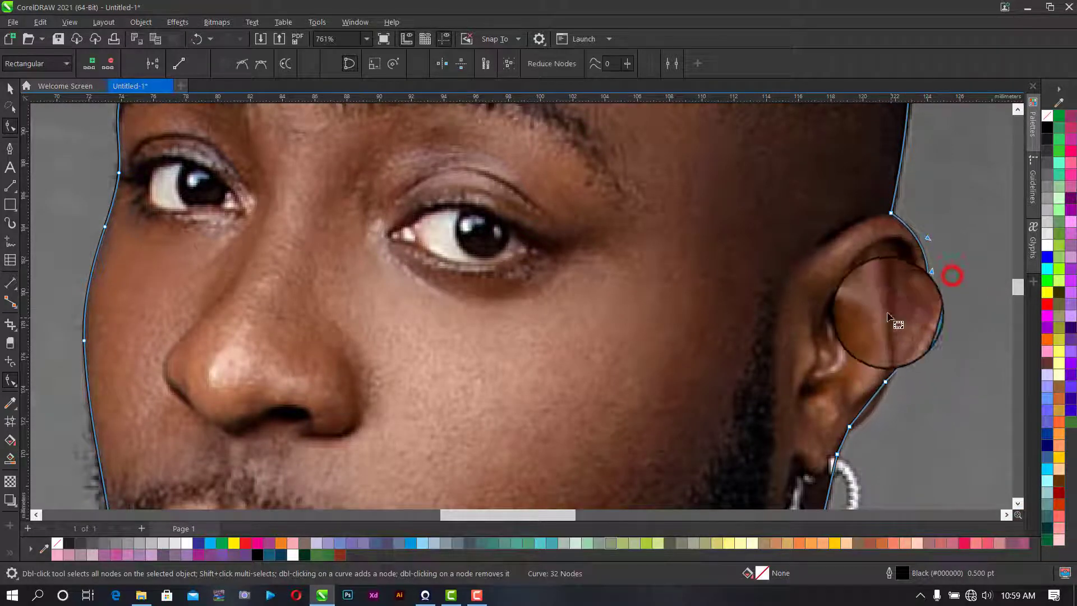
{"action": "left_click", "coordinate": [241, 63]}
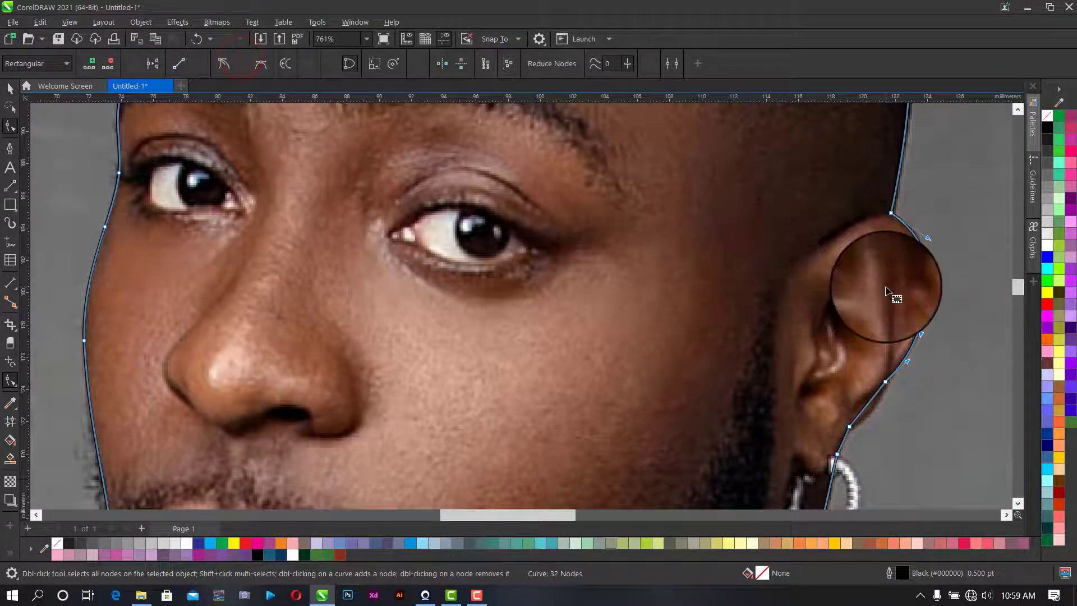
- Bend the lower ear segment outward, then make the node above the earlobe smooth and move it onto the ear's edge
{"action": "scroll", "coordinate": [892, 297], "scroll_direction": "up", "scroll_amount": 2}
{"action": "scroll", "coordinate": [924, 385], "scroll_direction": "down", "scroll_amount": 2}
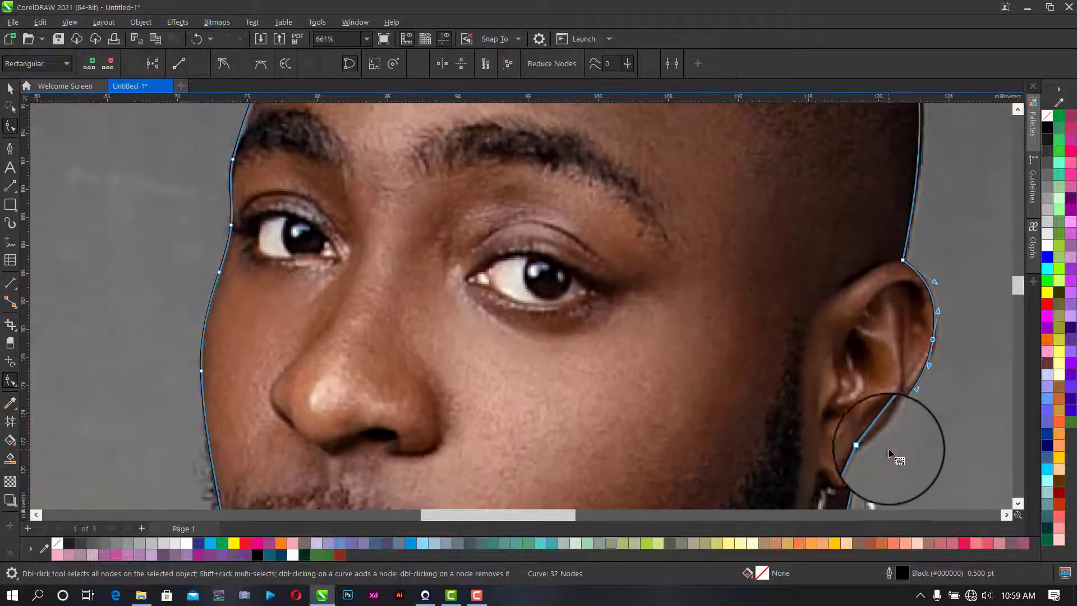
{"action": "left_click_drag", "start_coordinate": [880, 430], "coordinate": [883, 434]}
{"action": "scroll", "coordinate": [883, 438], "scroll_direction": "up", "scroll_amount": 2}
{"action": "left_click", "coordinate": [904, 388]}
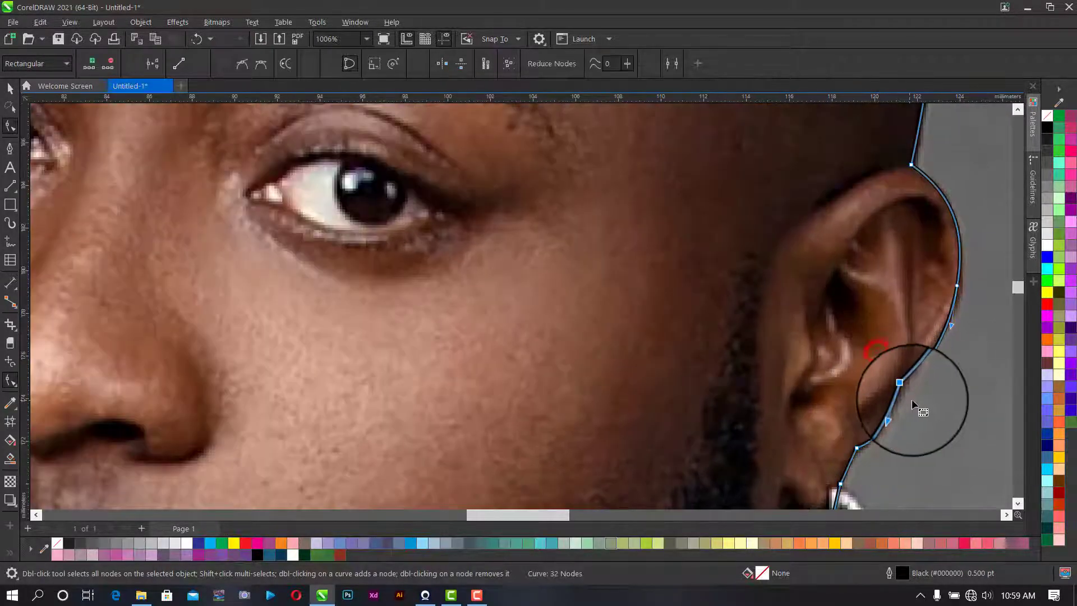
{"action": "left_click", "coordinate": [243, 67]}
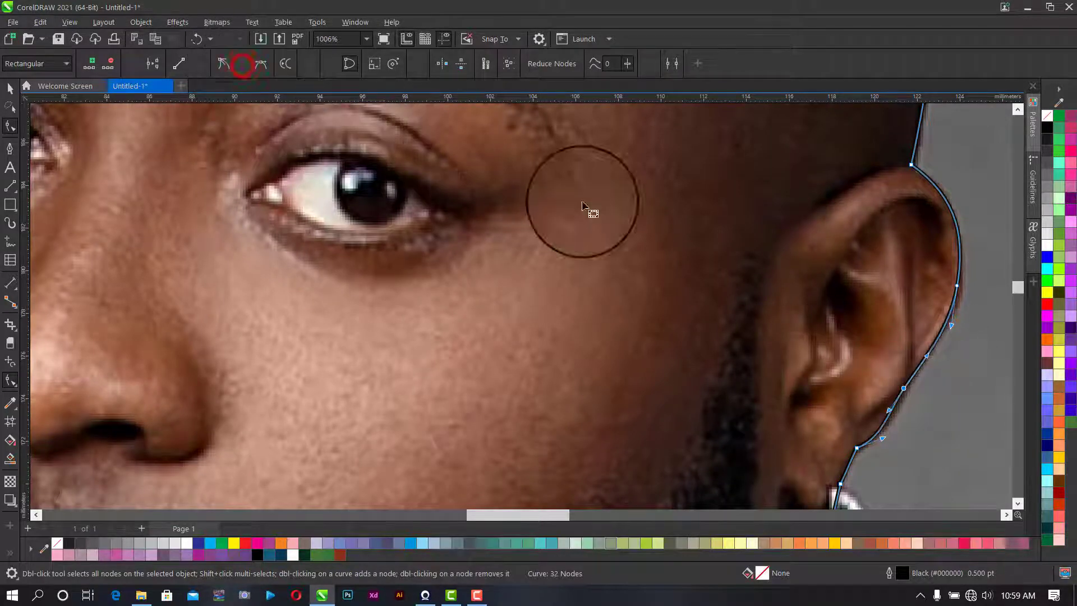
{"action": "mouse_move", "coordinate": [904, 388]}
{"action": "left_mouse_down"}
{"action": "mouse_move", "coordinate": [925, 395]}
{"action": "mouse_move", "coordinate": [910, 389]}
{"action": "left_mouse_up"}
{"action": "key", "text": "Escape"}
{"action": "scroll", "coordinate": [911, 392], "scroll_direction": "up", "scroll_amount": 1}
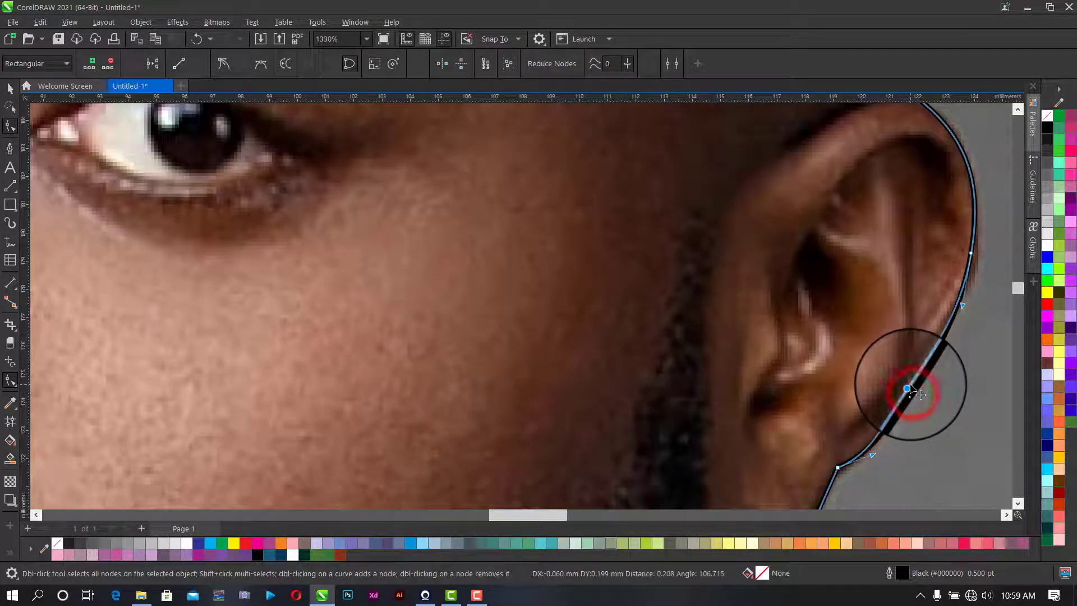
- Convert the short segment beside the earlobe to a curve and bend it outward along the lobe's edge
{"action": "scroll", "coordinate": [878, 466], "scroll_direction": "down", "scroll_amount": 3}
{"action": "scroll", "coordinate": [869, 466], "scroll_direction": "up", "scroll_amount": 2}
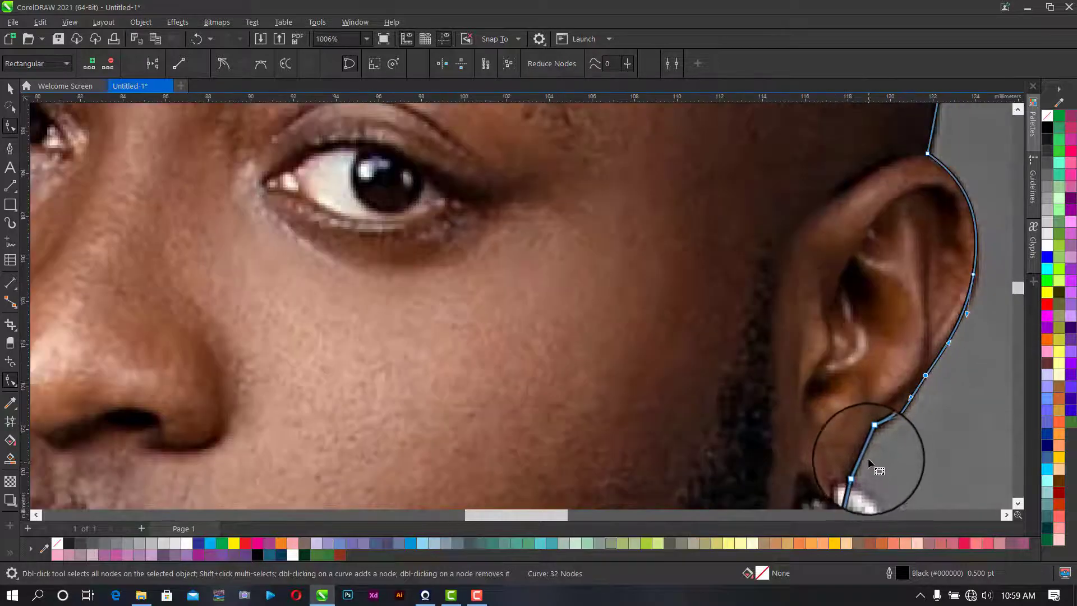
{"action": "left_click", "coordinate": [863, 453]}
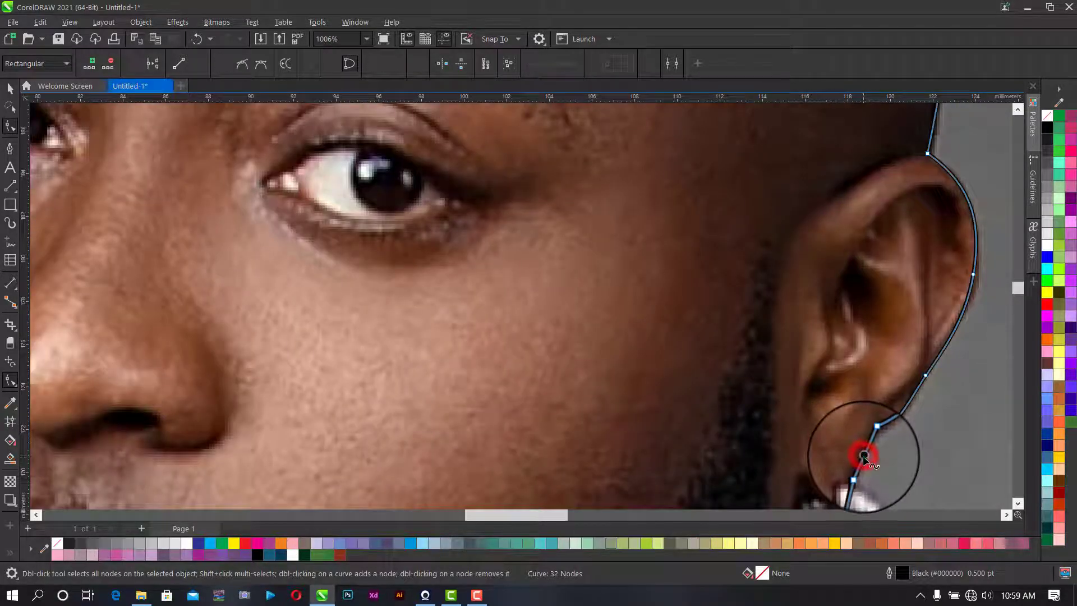
{"action": "left_click", "coordinate": [243, 64]}
{"action": "scroll", "coordinate": [866, 467], "scroll_direction": "up", "scroll_amount": 2}
{"action": "left_click_drag", "start_coordinate": [863, 454], "coordinate": [870, 452]}
{"action": "scroll", "coordinate": [872, 454], "scroll_direction": "down", "scroll_amount": 6}
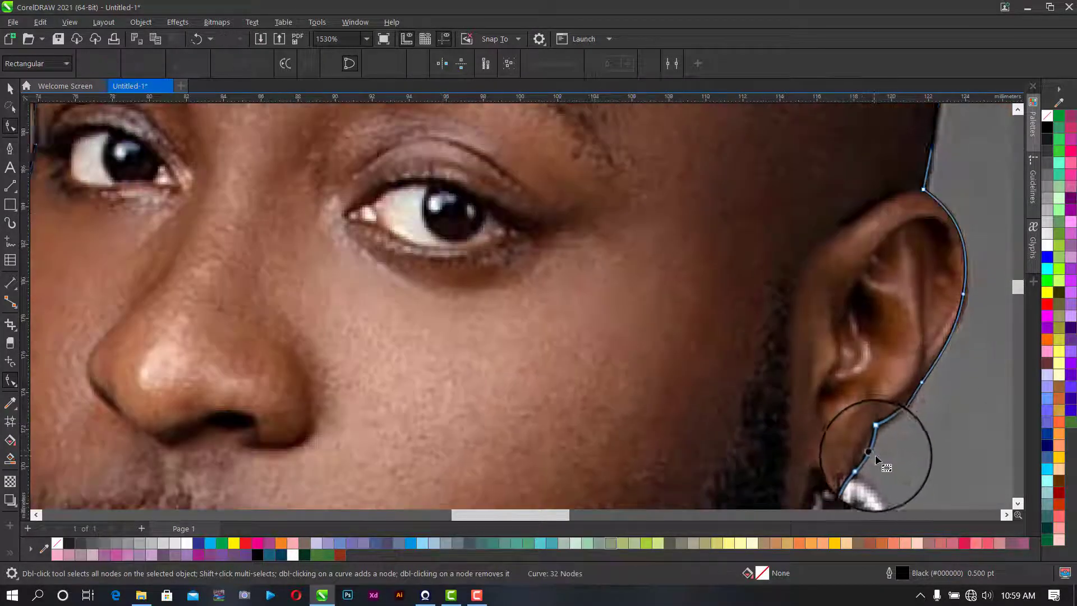
- Bend the segment behind the earring outward around the hoop and reposition the node where the hoop meets the earlobe
{"action": "scroll", "coordinate": [898, 482], "scroll_direction": "up", "scroll_amount": 2}
{"action": "scroll", "coordinate": [894, 493], "scroll_direction": "up", "scroll_amount": 1}
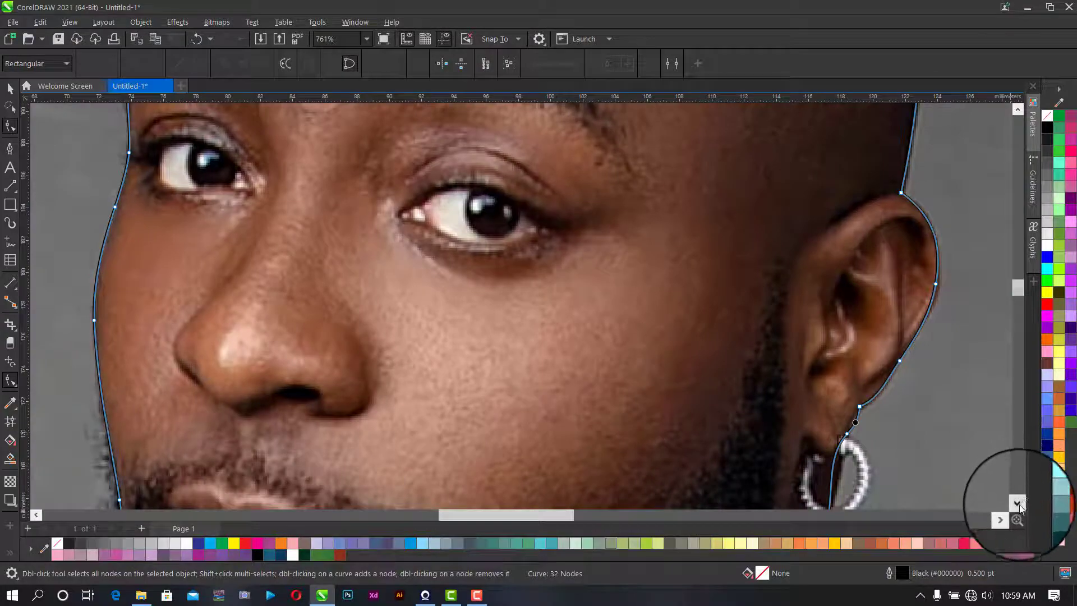
{"action": "left_click", "coordinate": [1018, 503]}
{"action": "scroll", "coordinate": [905, 282], "scroll_direction": "up", "scroll_amount": 2}
{"action": "scroll", "coordinate": [892, 235], "scroll_direction": "down", "scroll_amount": 3}
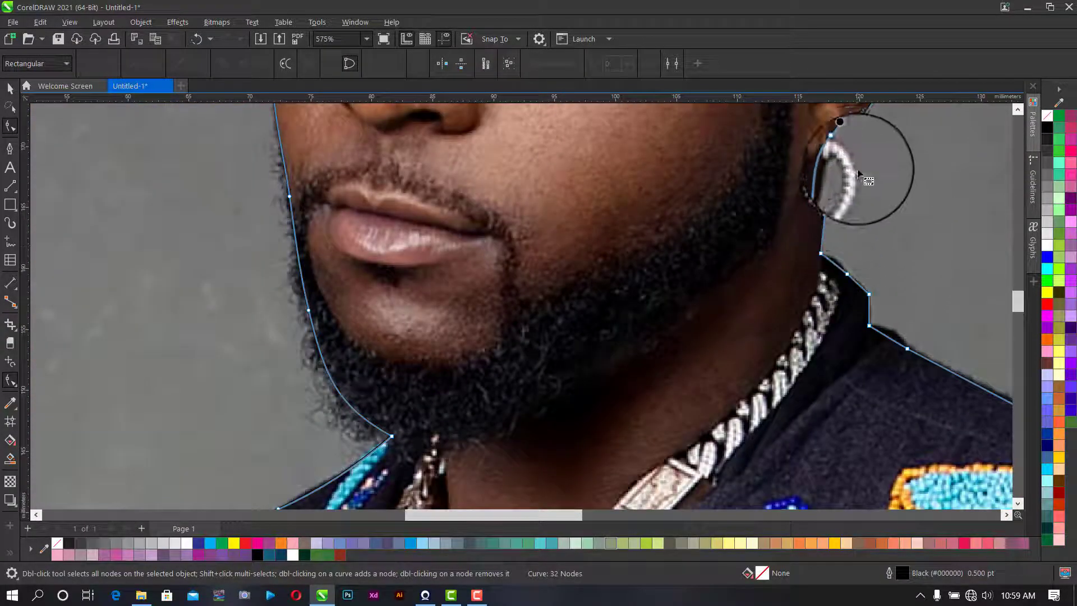
{"action": "scroll", "coordinate": [864, 169], "scroll_direction": "up", "scroll_amount": 2}
{"action": "left_click_drag", "start_coordinate": [813, 179], "coordinate": [875, 196]}
{"action": "left_click", "coordinate": [822, 183]}
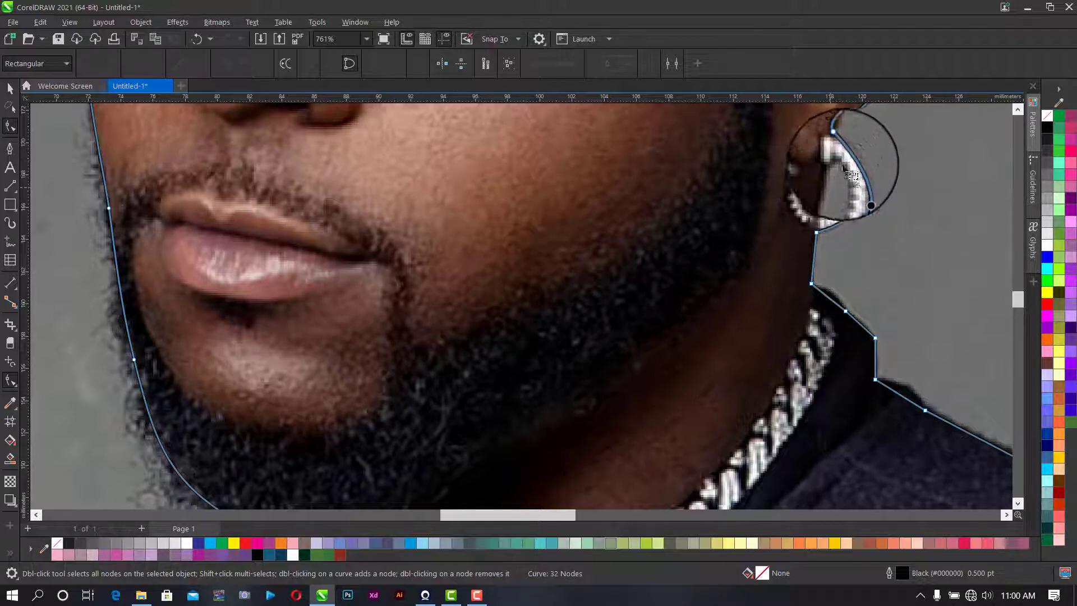
{"action": "left_click_drag", "start_coordinate": [847, 176], "coordinate": [853, 149]}
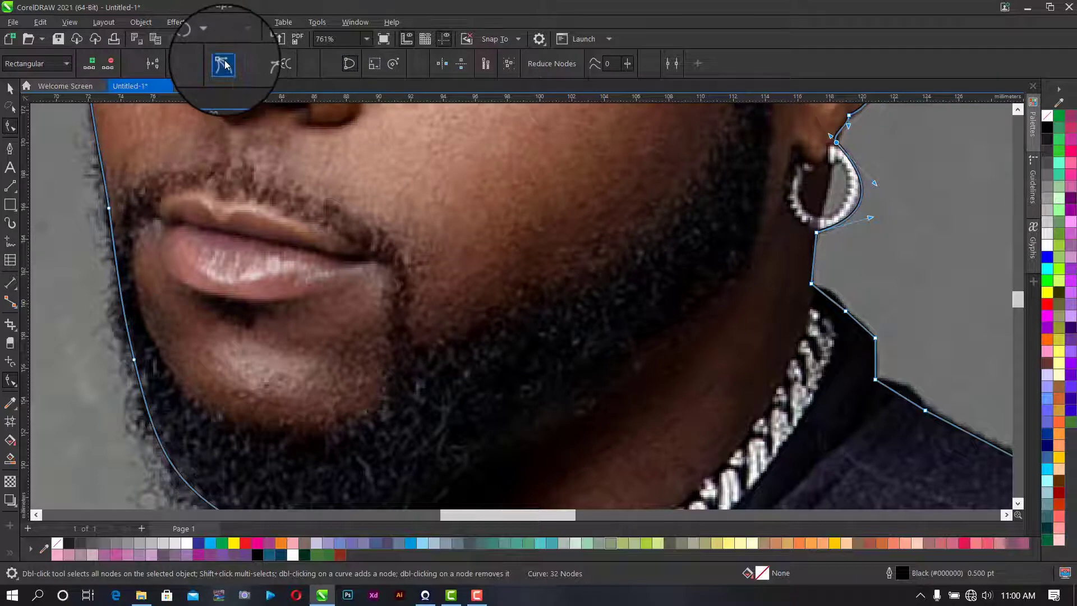
- Make the node at the top of the earring a cusp and adjust the curve handles to fit the hoop's outer edge
{"action": "left_click", "coordinate": [224, 64]}
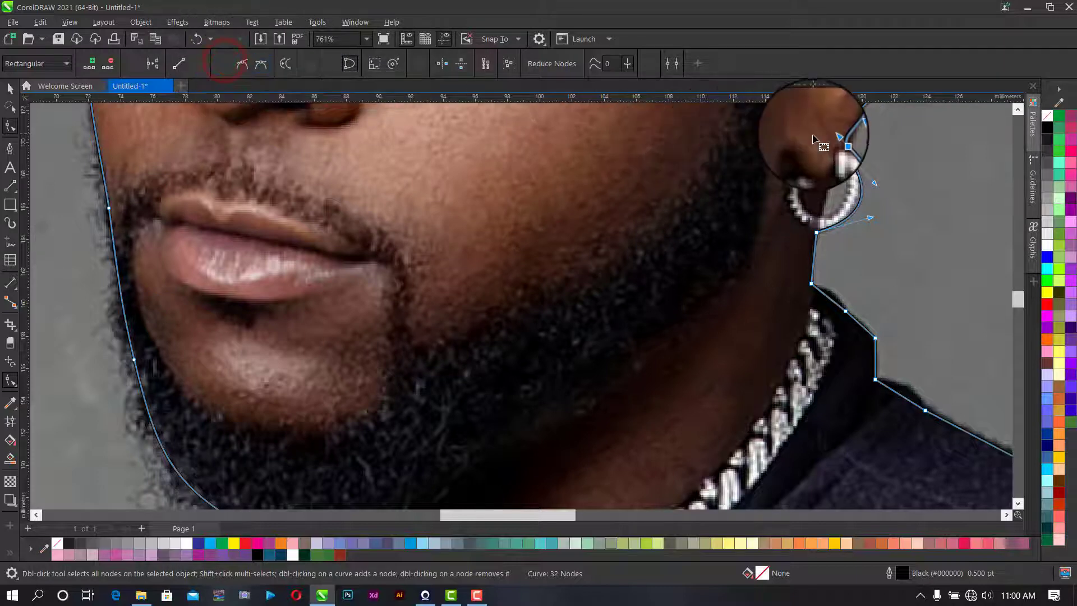
{"action": "scroll", "coordinate": [830, 144], "scroll_direction": "up", "scroll_amount": 2}
{"action": "left_click_drag", "start_coordinate": [895, 199], "coordinate": [900, 188]}
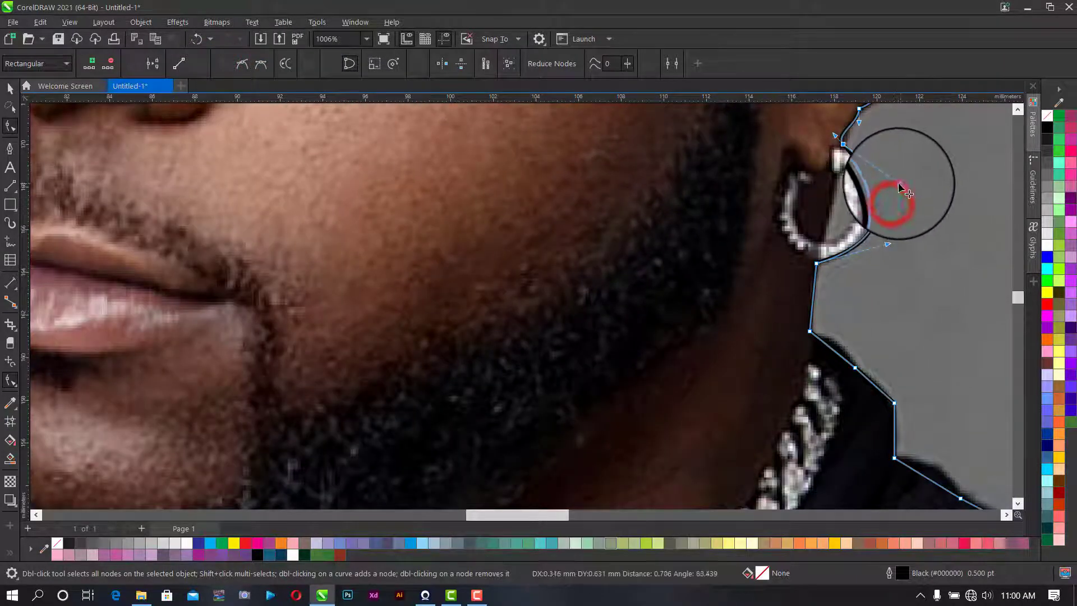
{"action": "left_click_drag", "start_coordinate": [836, 135], "coordinate": [849, 141]}
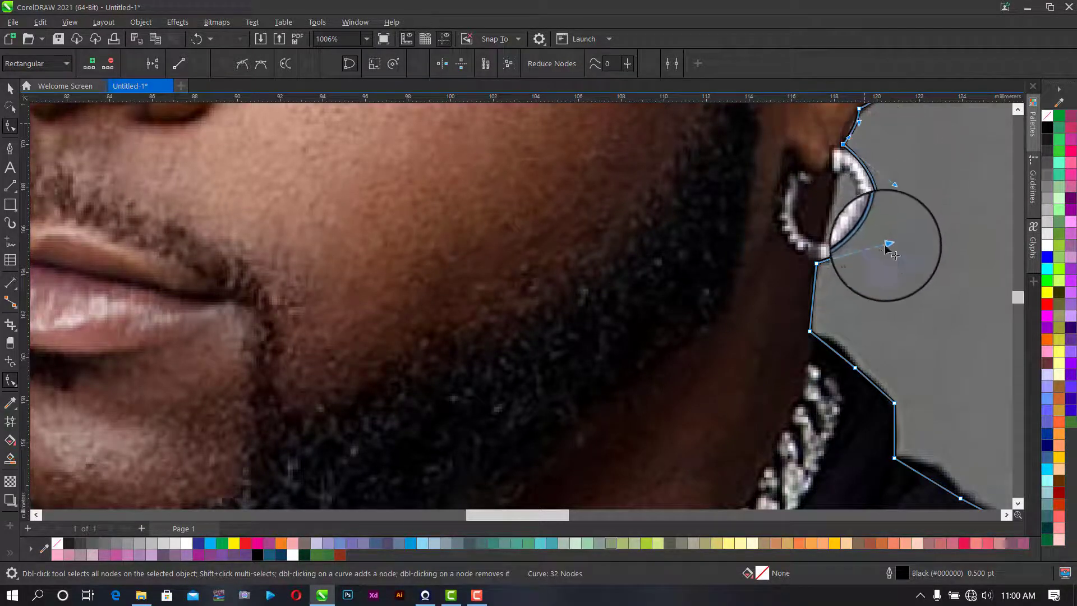
{"action": "left_click_drag", "start_coordinate": [889, 257], "coordinate": [882, 264]}
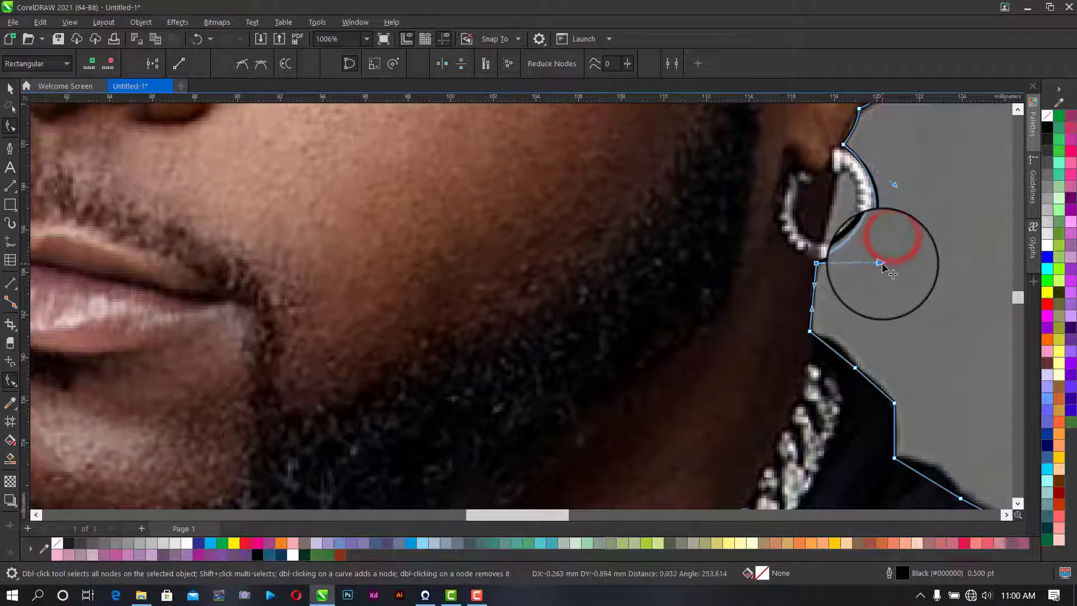
{"action": "left_click_drag", "start_coordinate": [894, 185], "coordinate": [903, 176]}
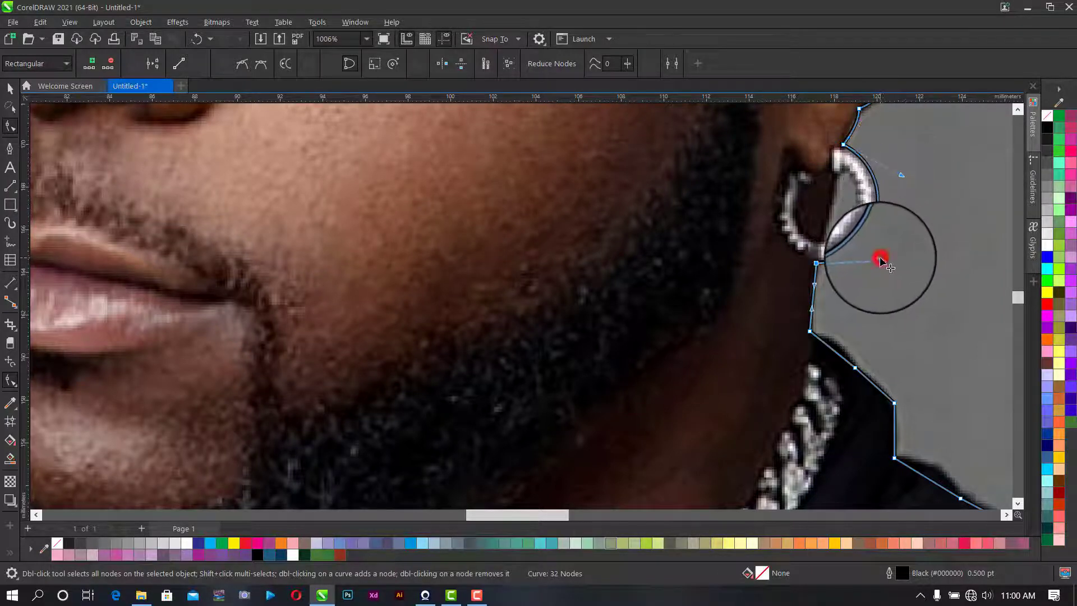
{"action": "mouse_move", "coordinate": [881, 260]}
{"action": "left_mouse_down"}
{"action": "mouse_move", "coordinate": [933, 265]}
{"action": "mouse_move", "coordinate": [1022, 426]}
{"action": "mouse_move", "coordinate": [883, 263]}
{"action": "left_mouse_up"}
- Bend the neck segment inward and the collar segments outward, and adjust the collar nodes to fit its edge
{"action": "left_click_drag", "start_coordinate": [812, 294], "coordinate": [809, 293]}
{"action": "left_click_drag", "start_coordinate": [835, 354], "coordinate": [843, 345]}
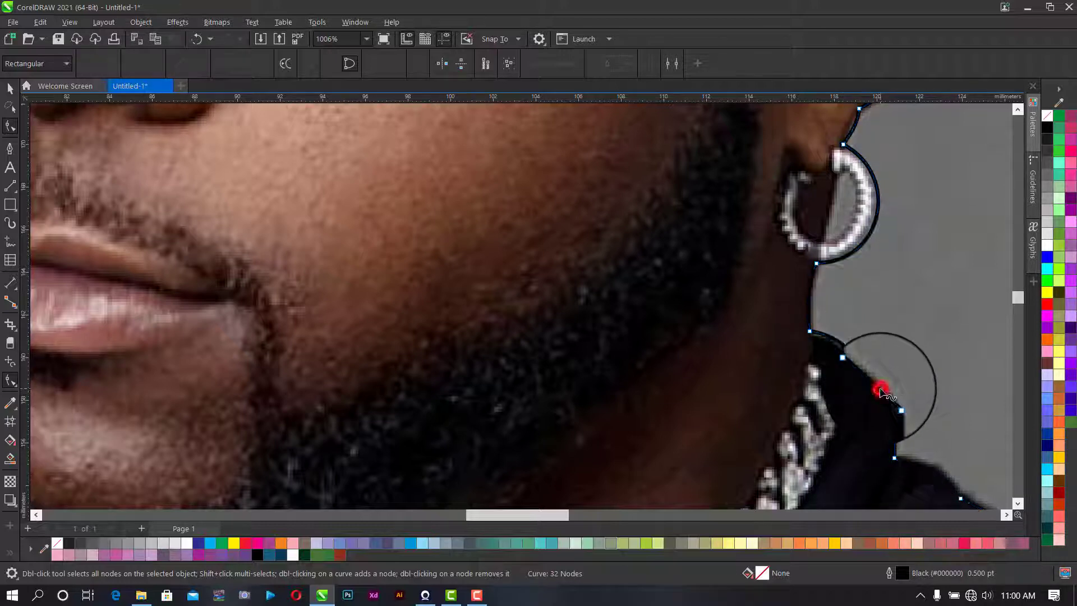
{"action": "left_click_drag", "start_coordinate": [881, 390], "coordinate": [879, 392]}
{"action": "scroll", "coordinate": [899, 405], "scroll_direction": "up", "scroll_amount": 2}
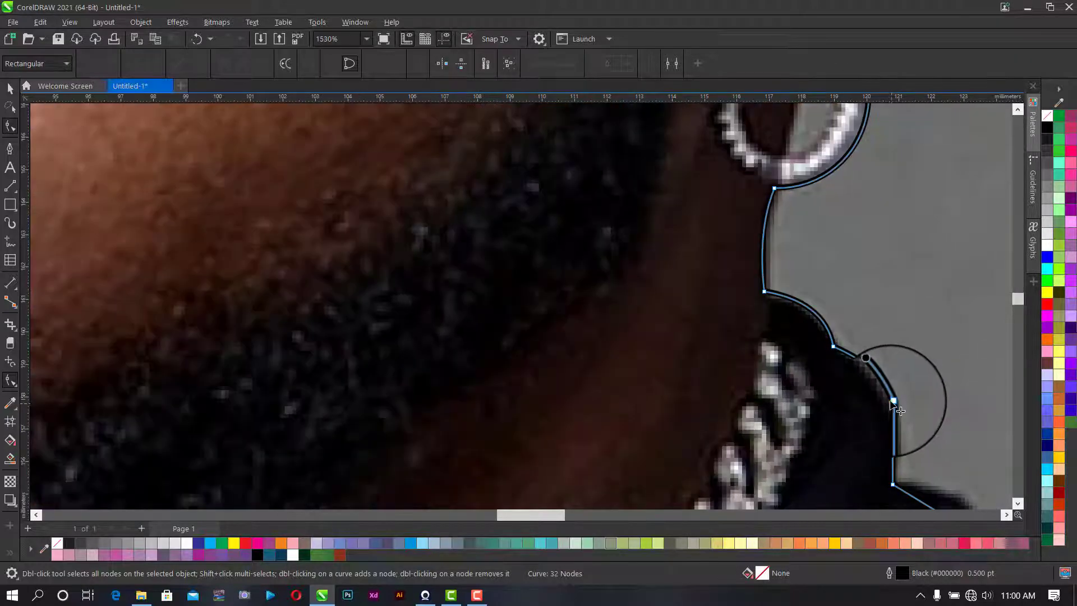
{"action": "left_click", "coordinate": [892, 404]}
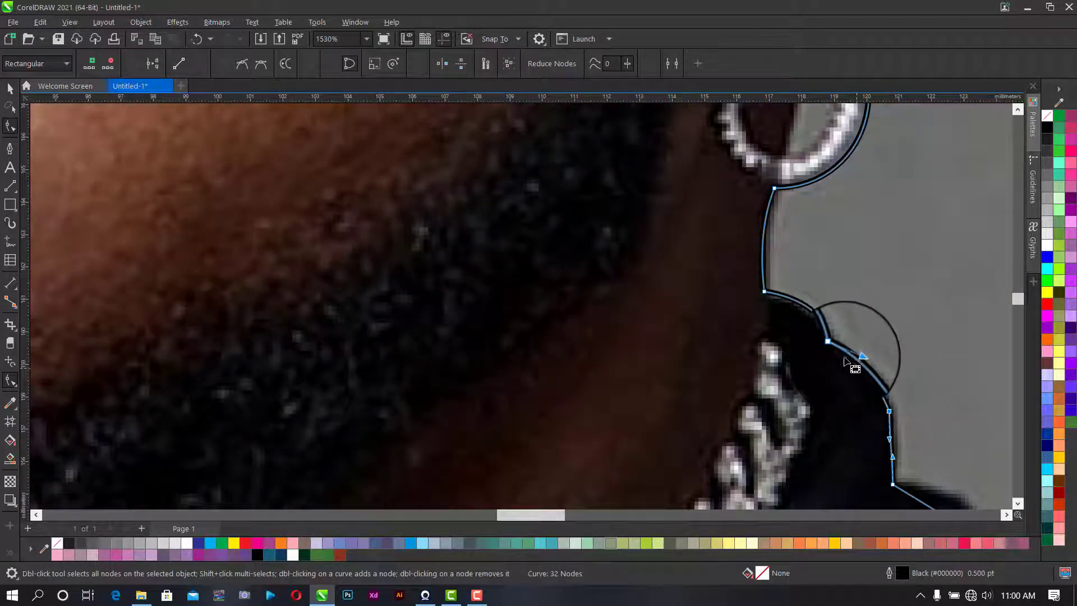
- Bend the segment between the collar and the shoulder outward along the jacket's edge
{"action": "scroll", "coordinate": [846, 362], "scroll_direction": "down", "scroll_amount": 5}
{"action": "scroll", "coordinate": [908, 443], "scroll_direction": "up", "scroll_amount": 4}
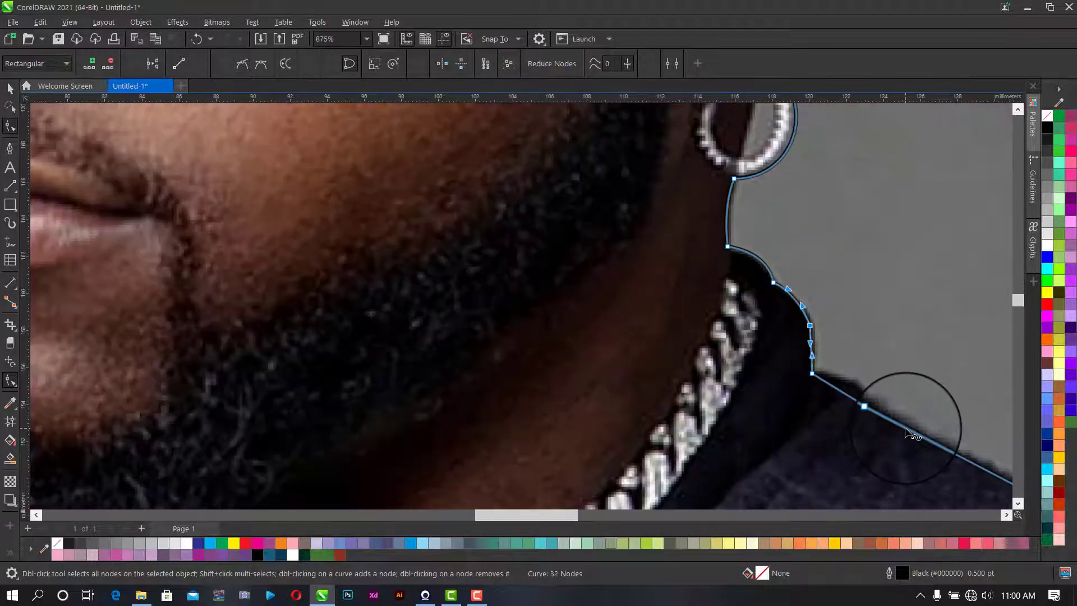
{"action": "scroll", "coordinate": [775, 348], "scroll_direction": "up", "scroll_amount": 2}
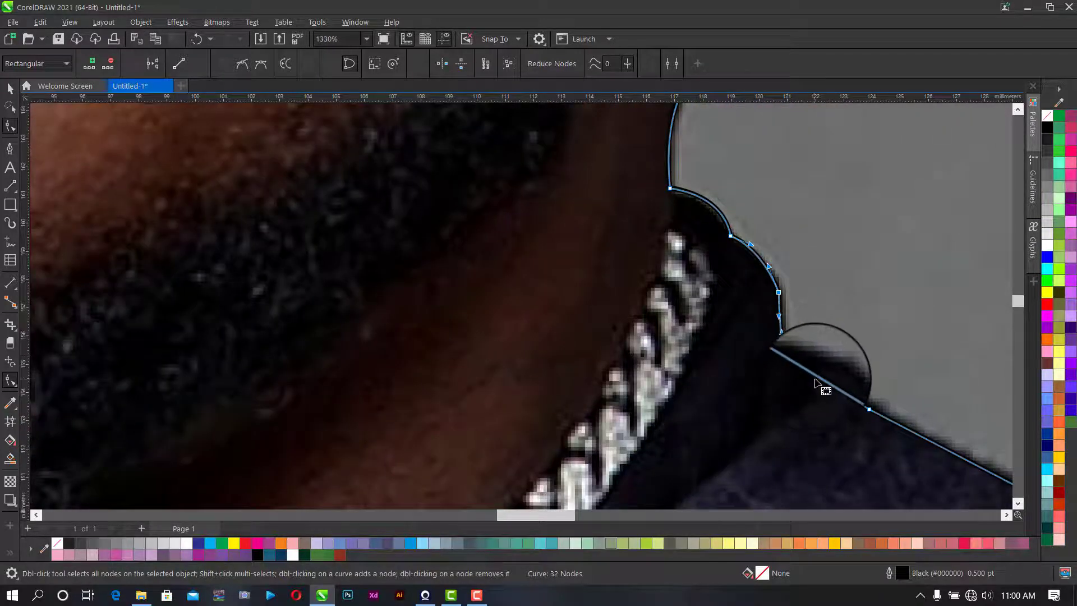
{"action": "left_click_drag", "start_coordinate": [820, 381], "coordinate": [831, 371]}
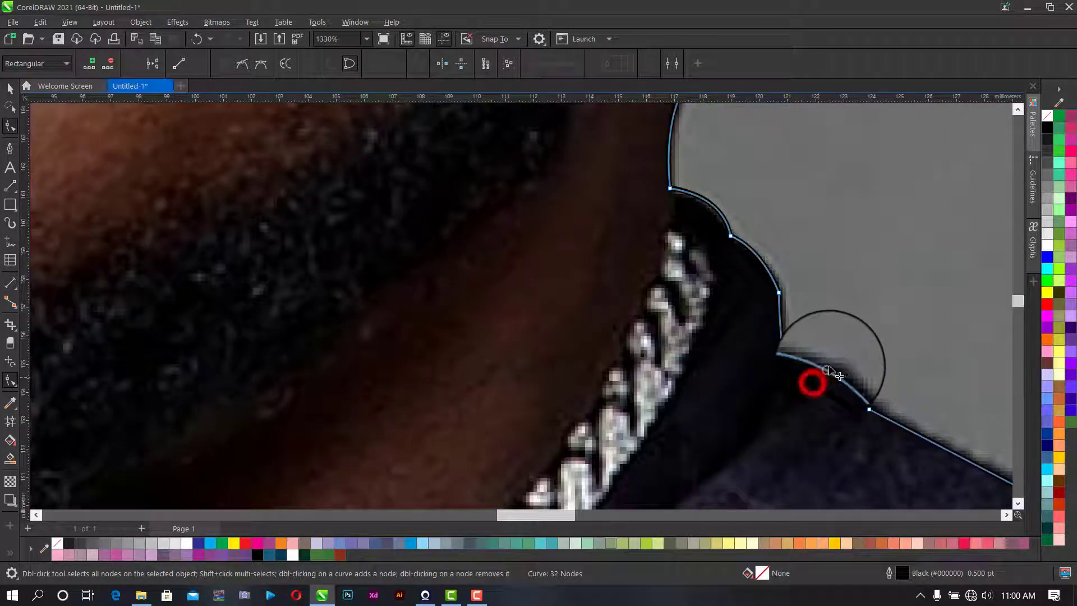
- Reposition the shoulder node where the jacket slope meets the sleeve dip, make it smooth, and adjust the curve along the jacket edge
{"action": "scroll", "coordinate": [836, 373], "scroll_direction": "down", "scroll_amount": 6}
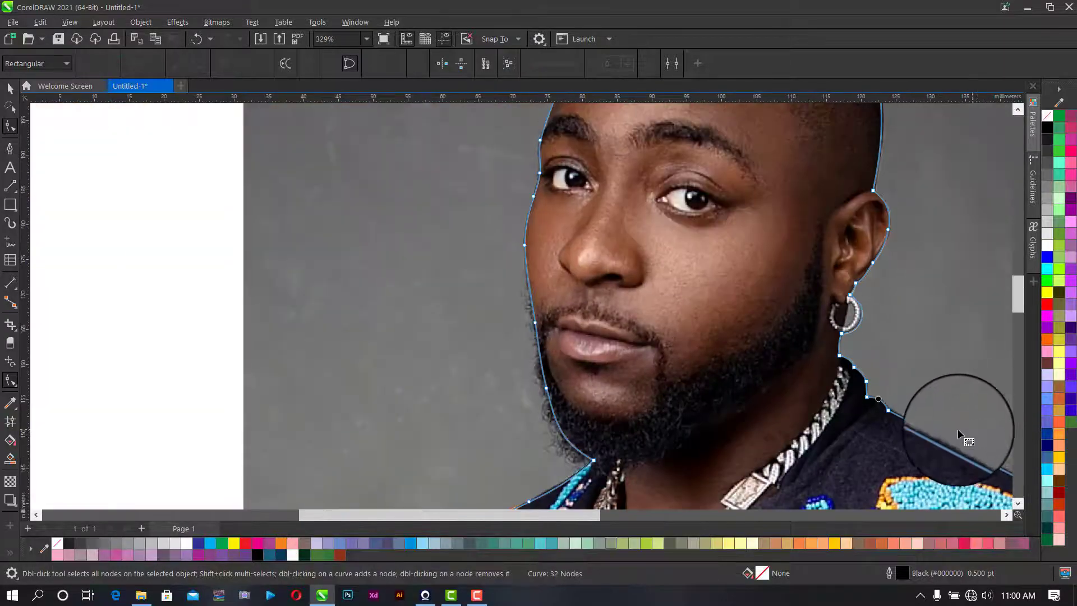
{"action": "left_click_drag", "start_coordinate": [588, 514], "coordinate": [683, 515]}
{"action": "left_click_drag", "start_coordinate": [1022, 282], "coordinate": [936, 302]}
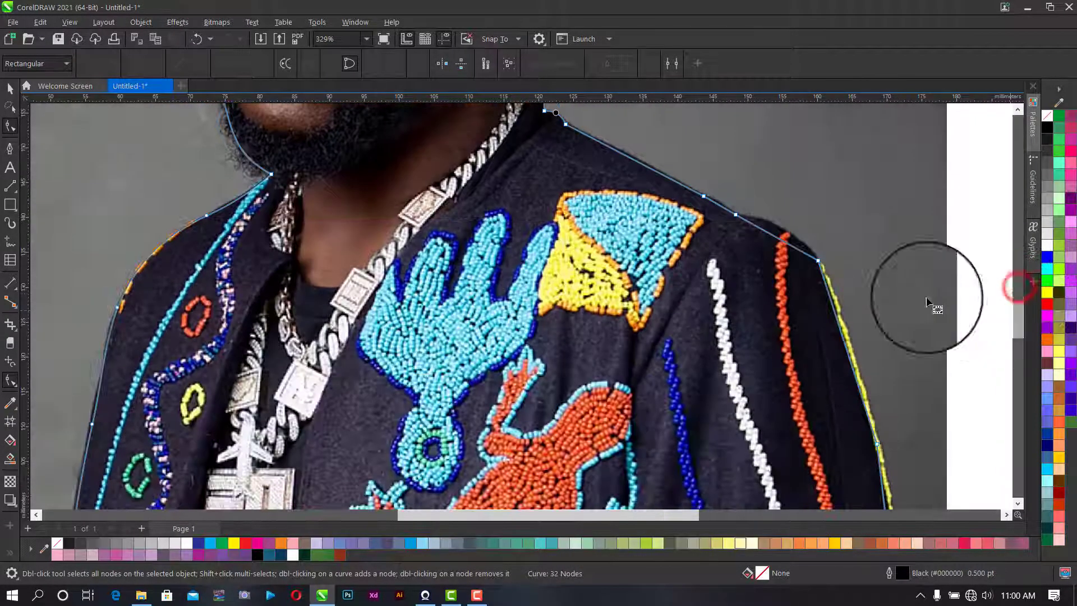
{"action": "scroll", "coordinate": [673, 179], "scroll_direction": "up", "scroll_amount": 3}
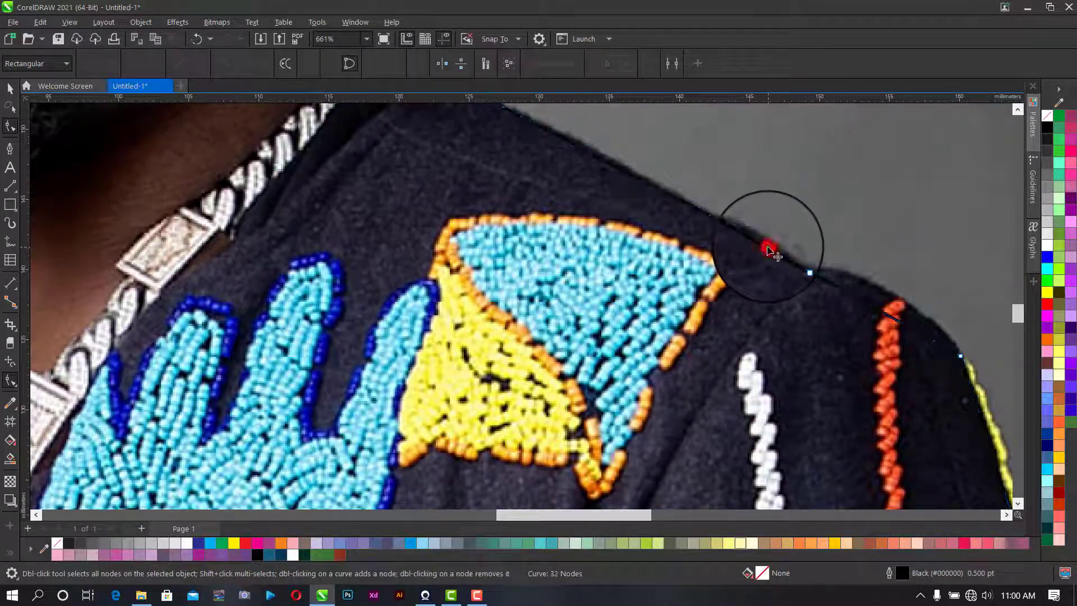
{"action": "mouse_move", "coordinate": [768, 248]}
{"action": "left_mouse_down"}
{"action": "mouse_move", "coordinate": [613, 166]}
{"action": "mouse_move", "coordinate": [640, 163]}
{"action": "mouse_move", "coordinate": [797, 260]}
{"action": "mouse_move", "coordinate": [784, 265]}
{"action": "mouse_move", "coordinate": [694, 189]}
{"action": "left_mouse_up"}
{"action": "scroll", "coordinate": [639, 164], "scroll_direction": "down", "scroll_amount": 1}
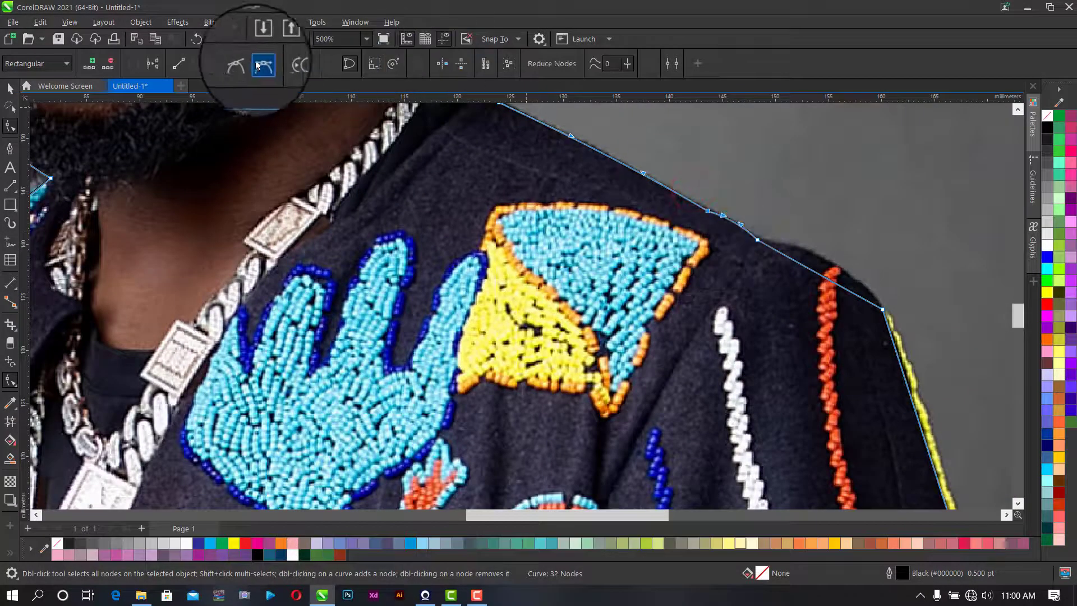
{"action": "left_click", "coordinate": [247, 65]}
{"action": "scroll", "coordinate": [771, 224], "scroll_direction": "up", "scroll_amount": 2}
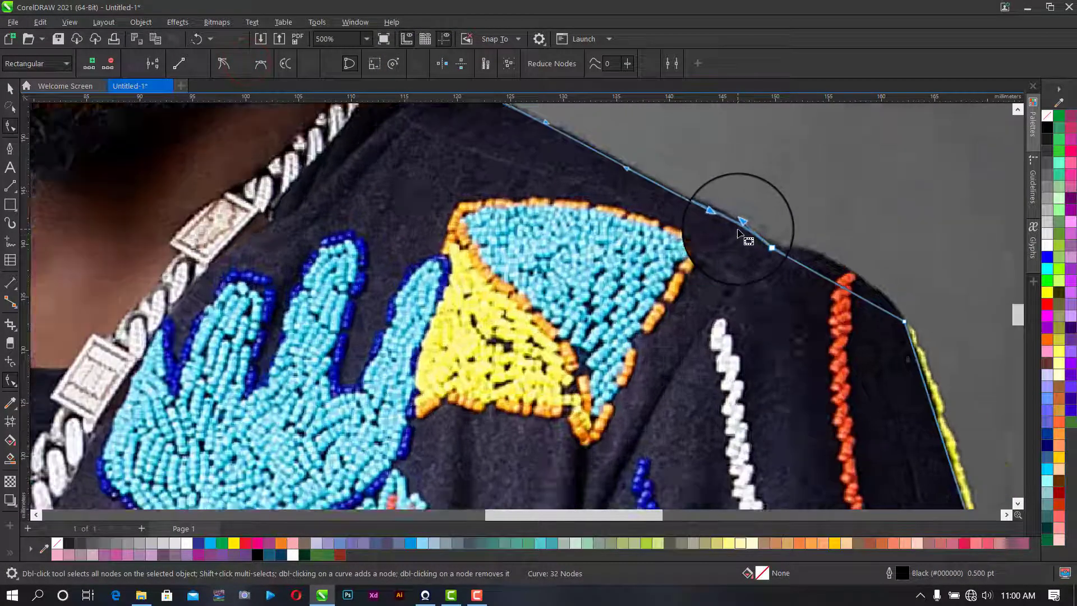
{"action": "left_click_drag", "start_coordinate": [777, 233], "coordinate": [791, 222]}
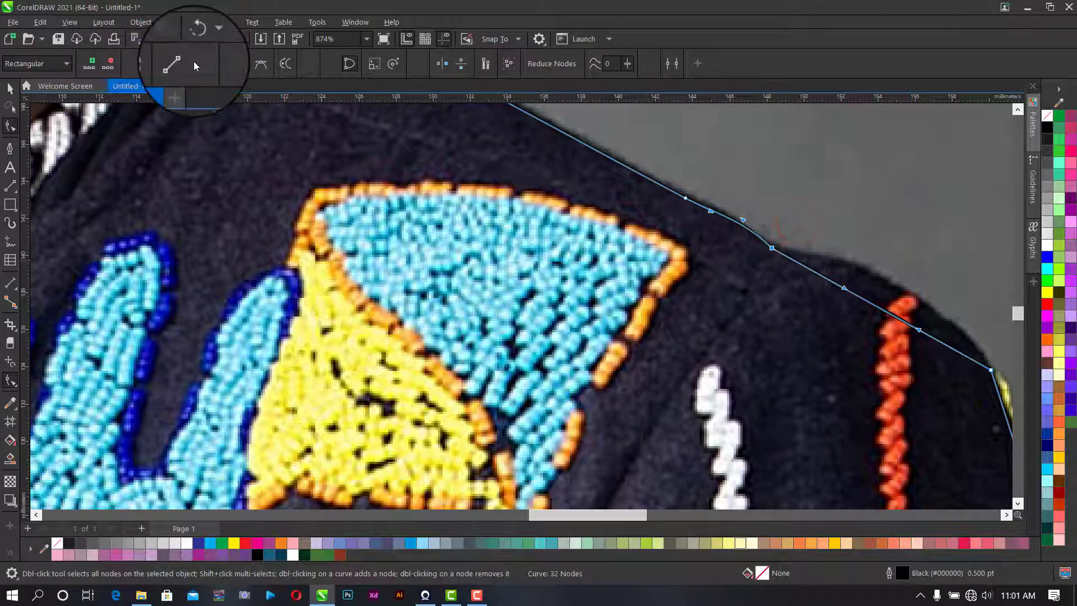
- Make the node at the shoulder dip a cusp and bend the segment over the top of the sleeve outward
{"action": "scroll", "coordinate": [875, 295], "scroll_direction": "down", "scroll_amount": 2}
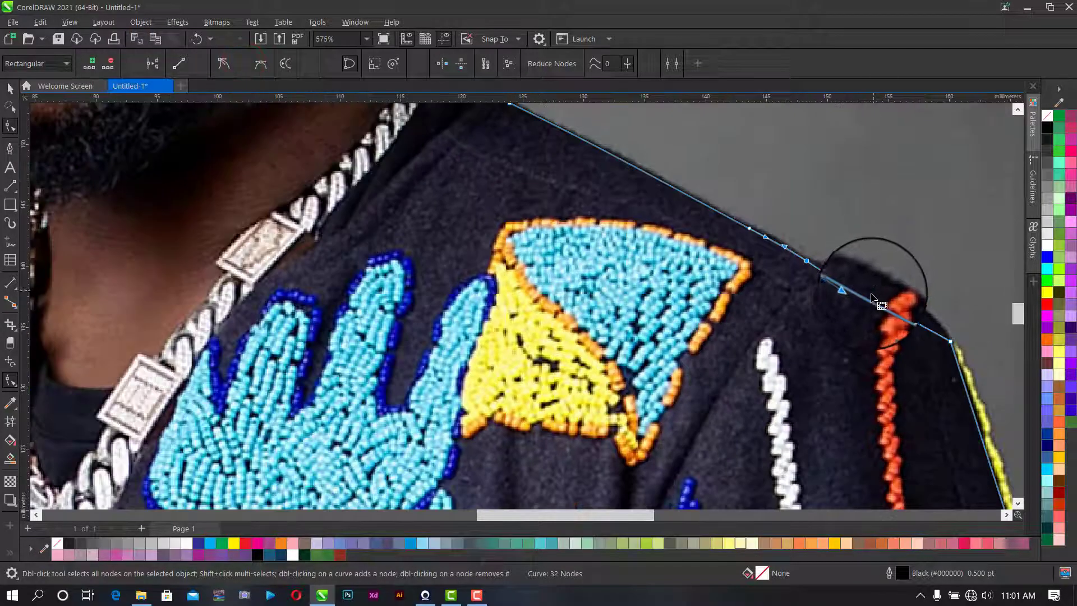
{"action": "left_click", "coordinate": [861, 296]}
{"action": "key", "text": "ctrl+z"}
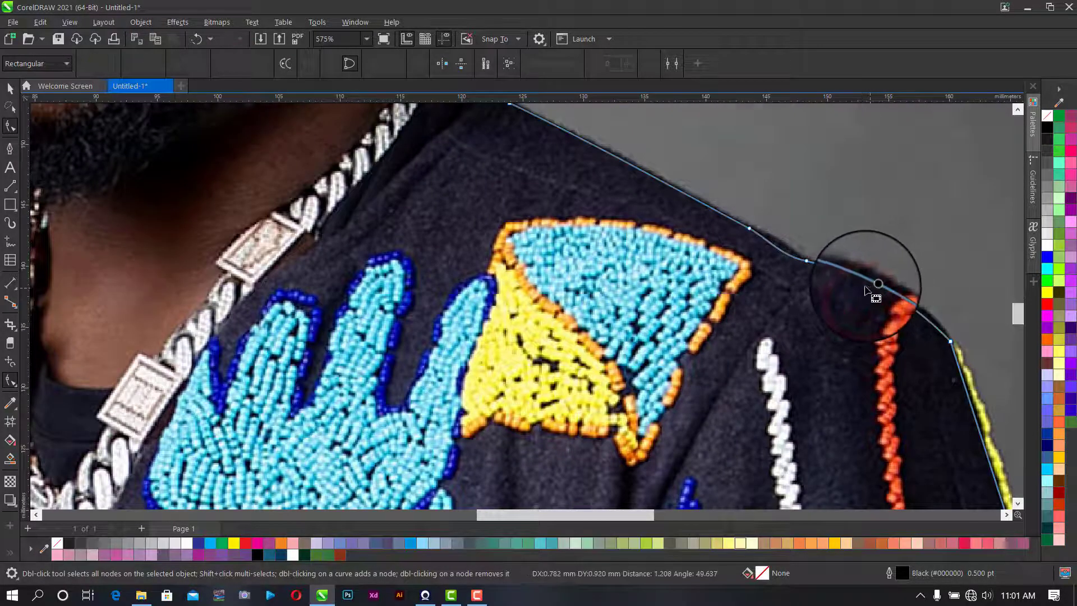
{"action": "left_click", "coordinate": [811, 263]}
{"action": "left_click", "coordinate": [223, 63]}
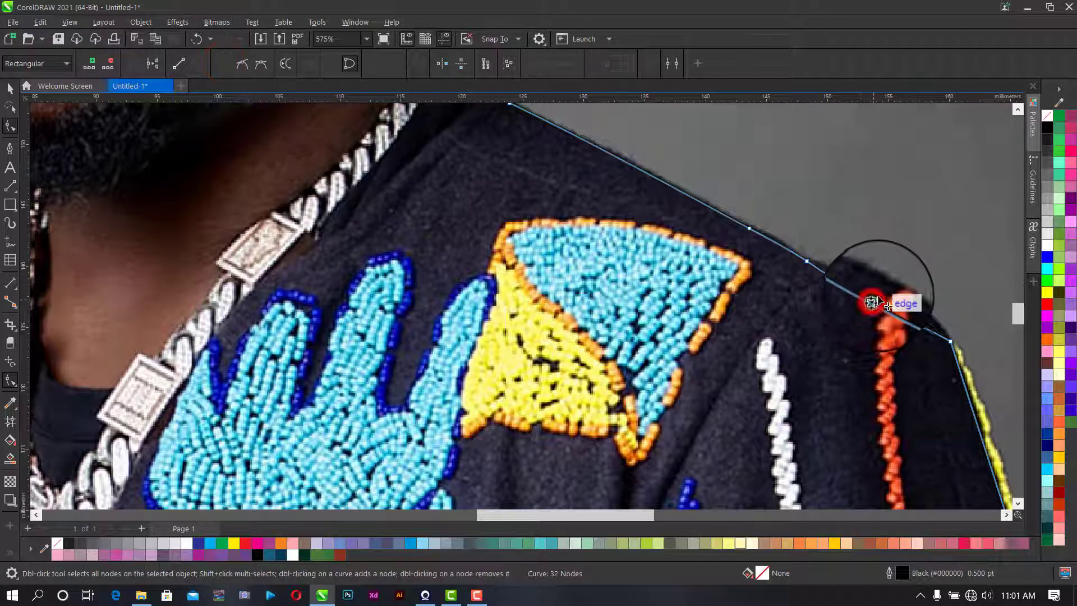
{"action": "left_click_drag", "start_coordinate": [858, 308], "coordinate": [887, 290]}
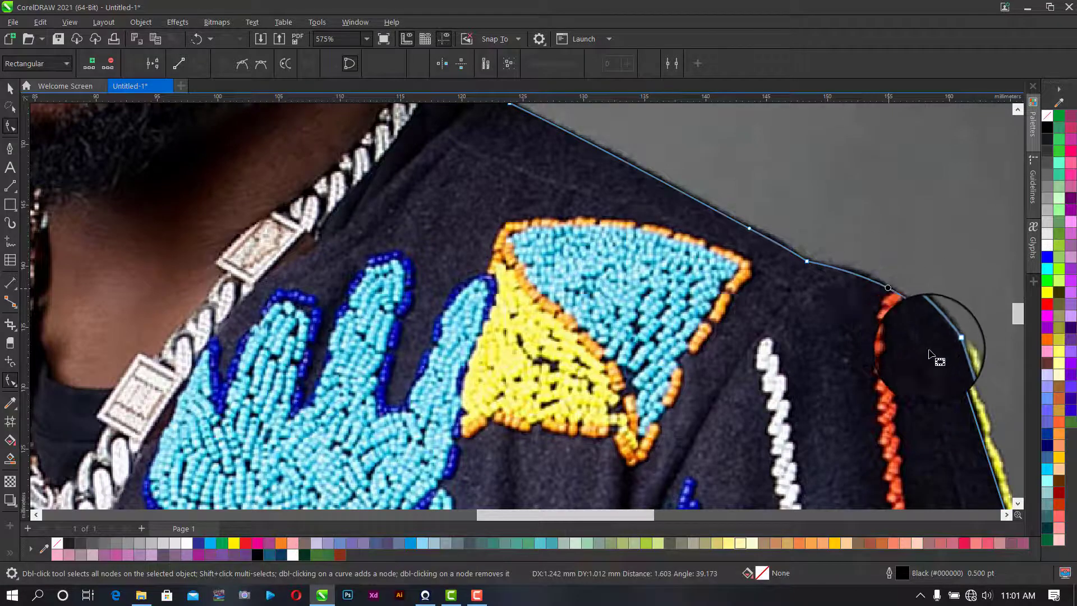
- Bend the upper and lower segments of the outer sleeve outward to follow the yellow beaded edge
{"action": "scroll", "coordinate": [934, 361], "scroll_direction": "down", "scroll_amount": 6}
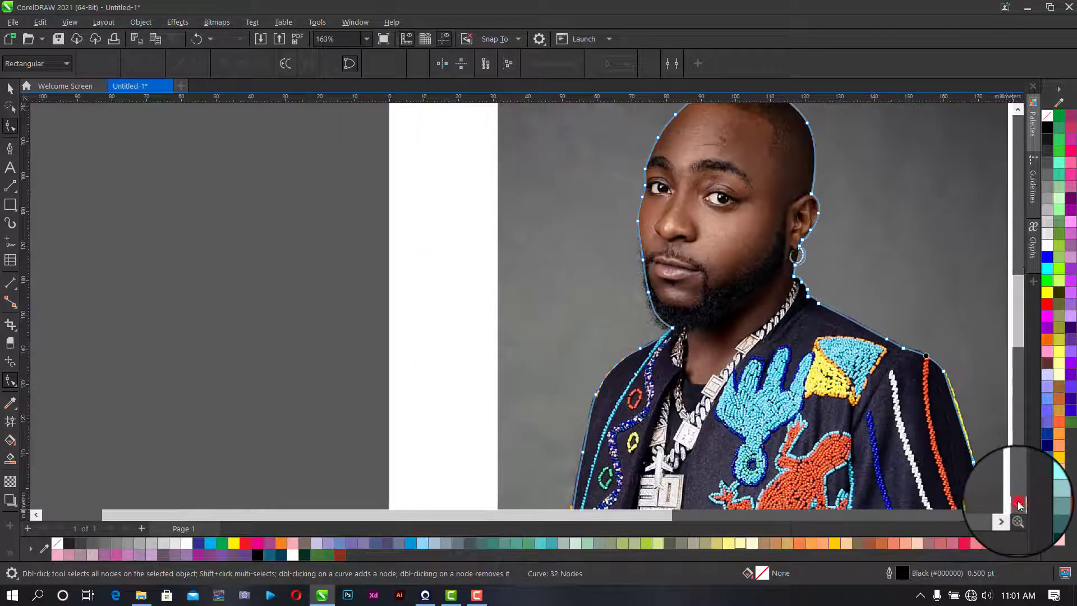
{"action": "scroll", "coordinate": [1013, 514], "scroll_direction": "down", "scroll_amount": 5}
{"action": "left_click", "coordinate": [1002, 515]}
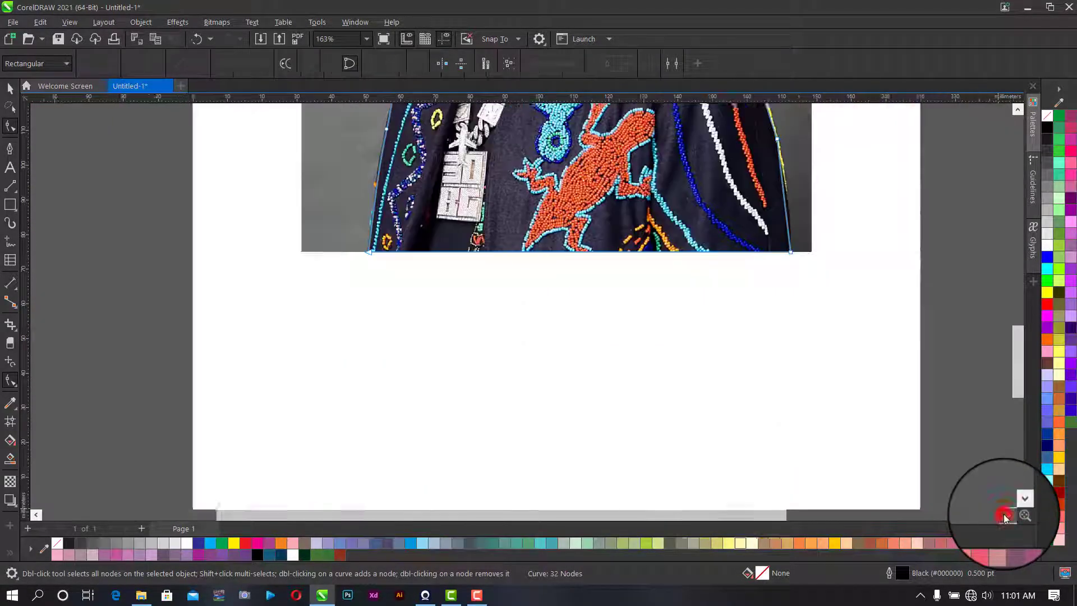
{"action": "left_click_drag", "start_coordinate": [540, 515], "coordinate": [479, 507]}
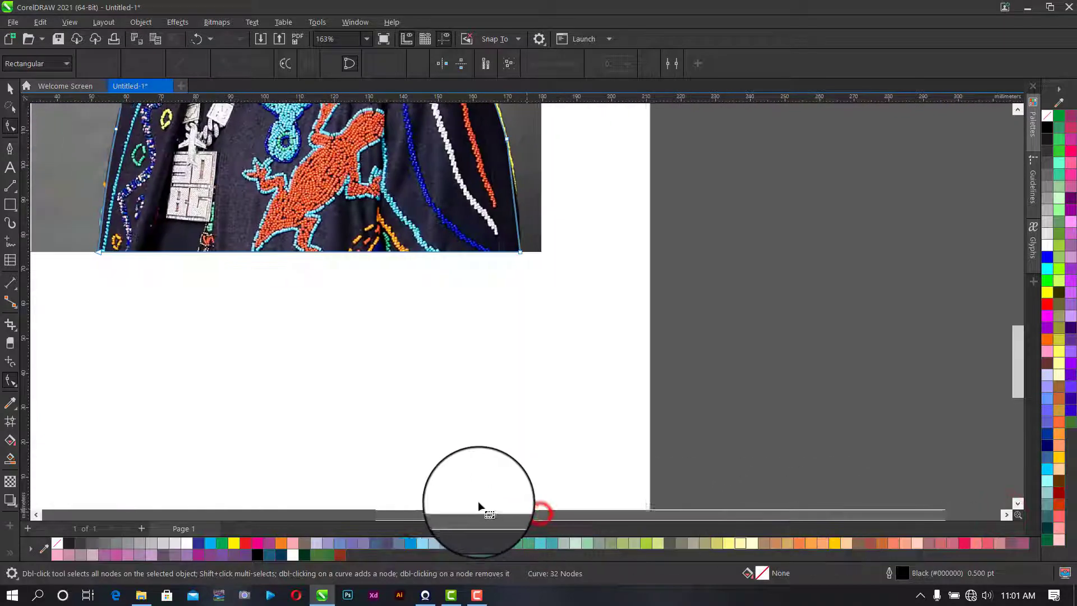
{"action": "left_click", "coordinate": [1012, 342]}
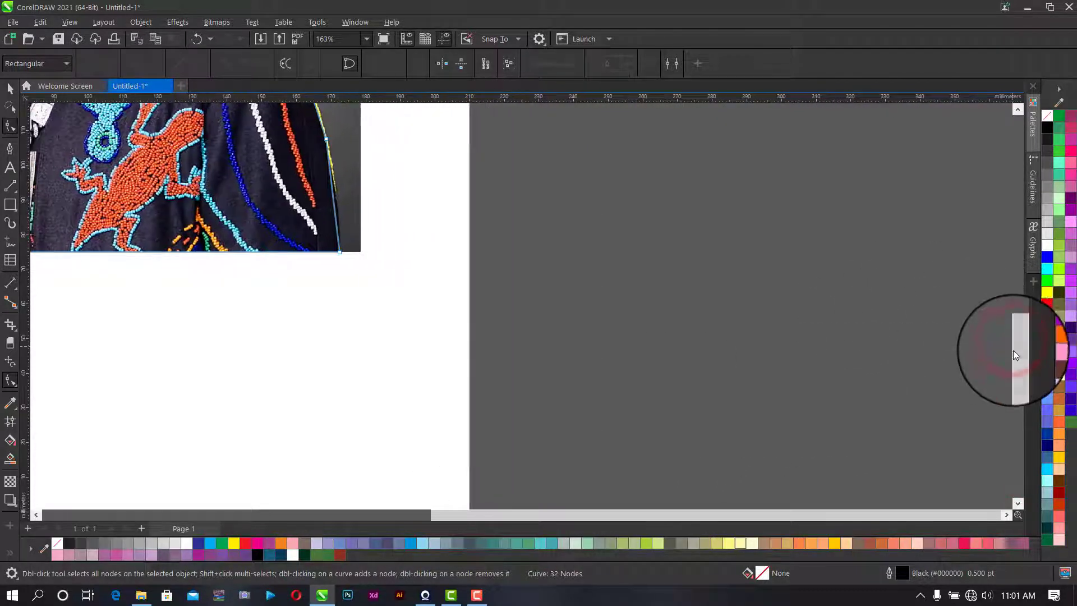
{"action": "scroll", "coordinate": [1014, 349], "scroll_direction": "up", "scroll_amount": 3}
{"action": "scroll", "coordinate": [280, 290], "scroll_direction": "up", "scroll_amount": 2}
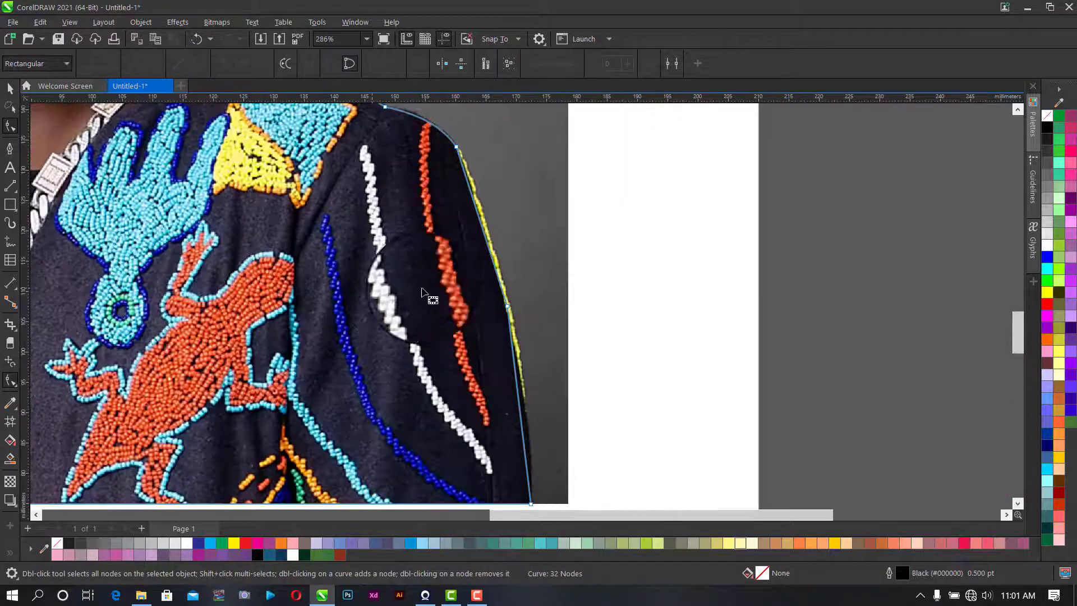
{"action": "scroll", "coordinate": [483, 227], "scroll_direction": "up", "scroll_amount": 2}
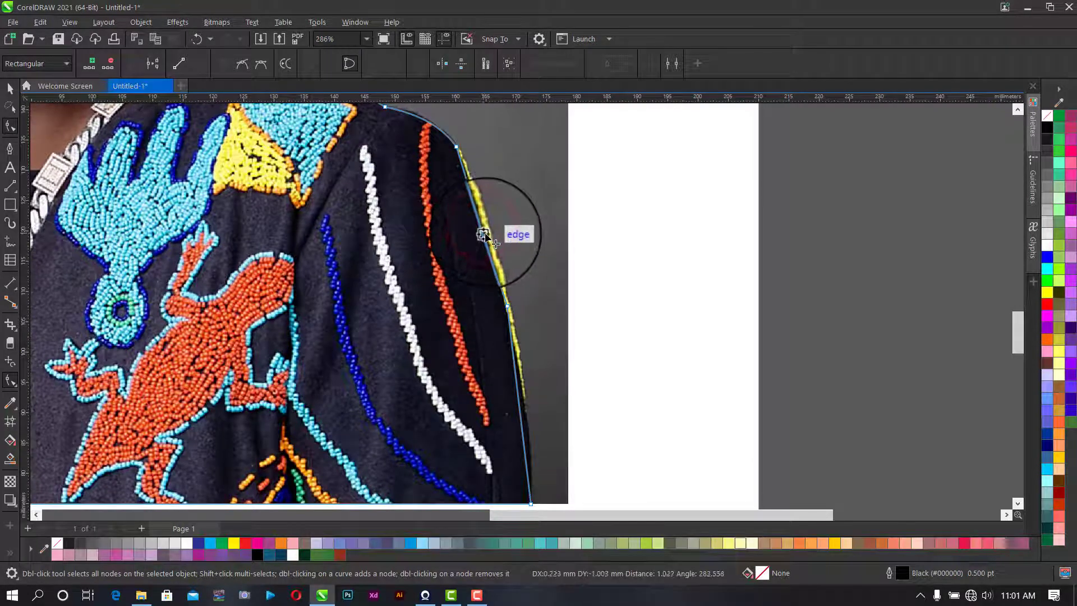
{"action": "left_click_drag", "start_coordinate": [485, 229], "coordinate": [487, 228]}
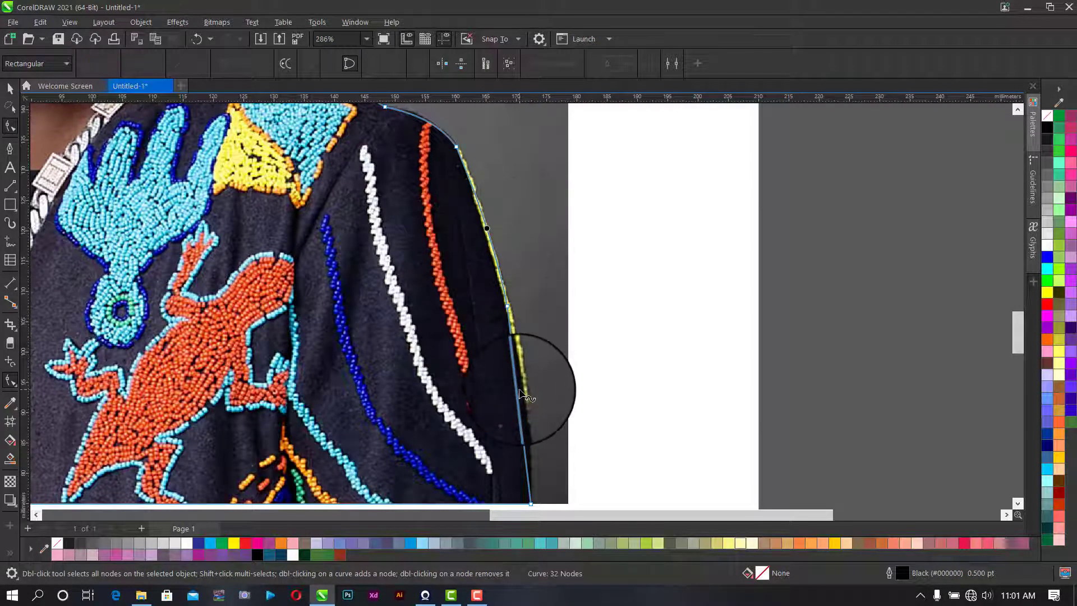
{"action": "left_click", "coordinate": [517, 391]}
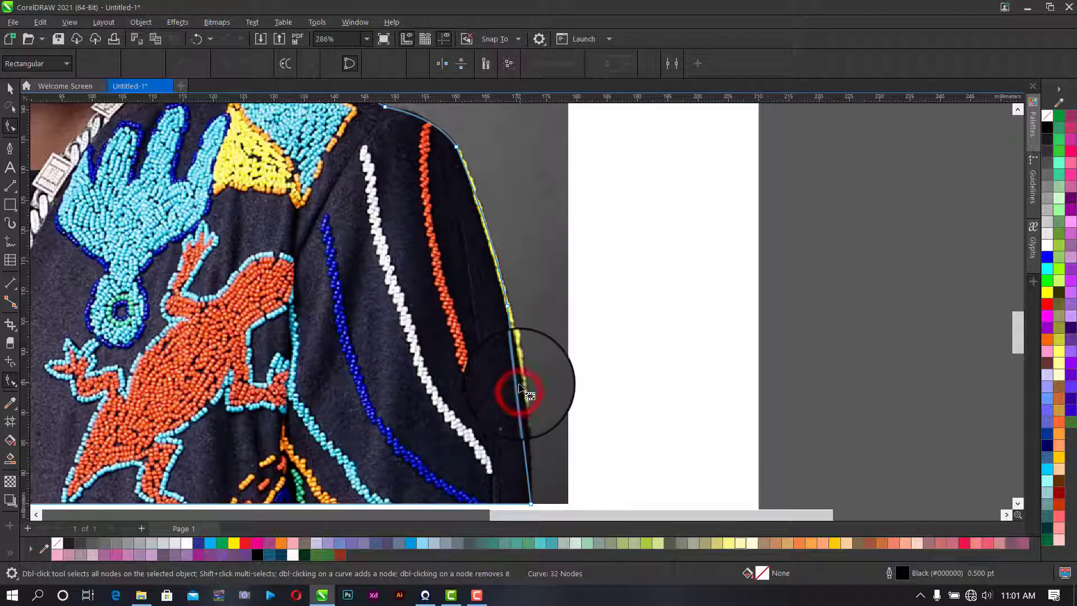
{"action": "left_click_drag", "start_coordinate": [517, 391], "coordinate": [526, 374]}
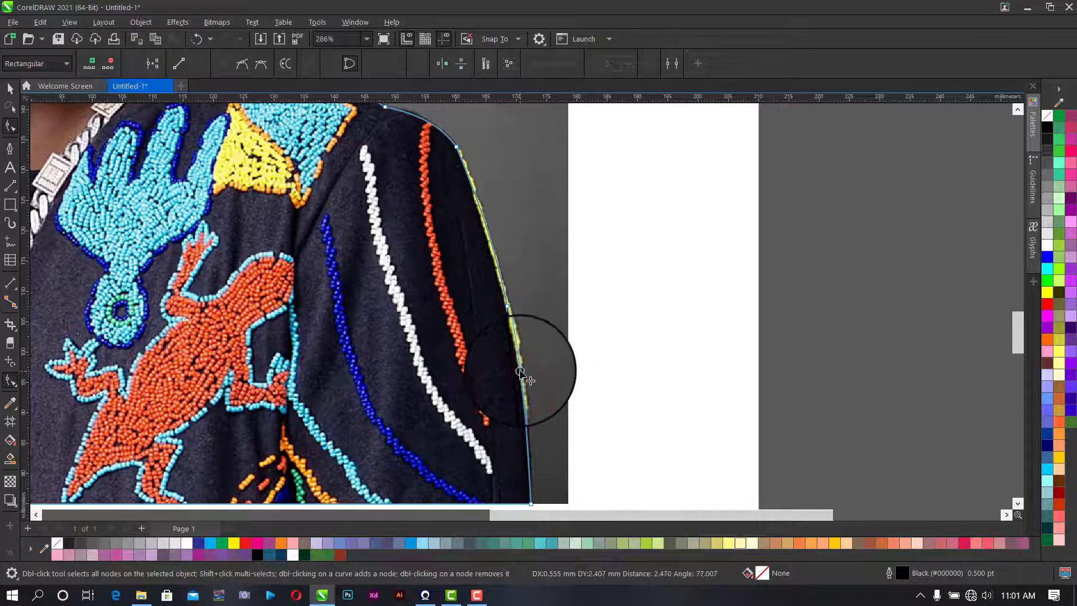
- Select the traced curve together with the photo and intersect them to create the cutout
{"action": "scroll", "coordinate": [492, 262], "scroll_direction": "down", "scroll_amount": 5}
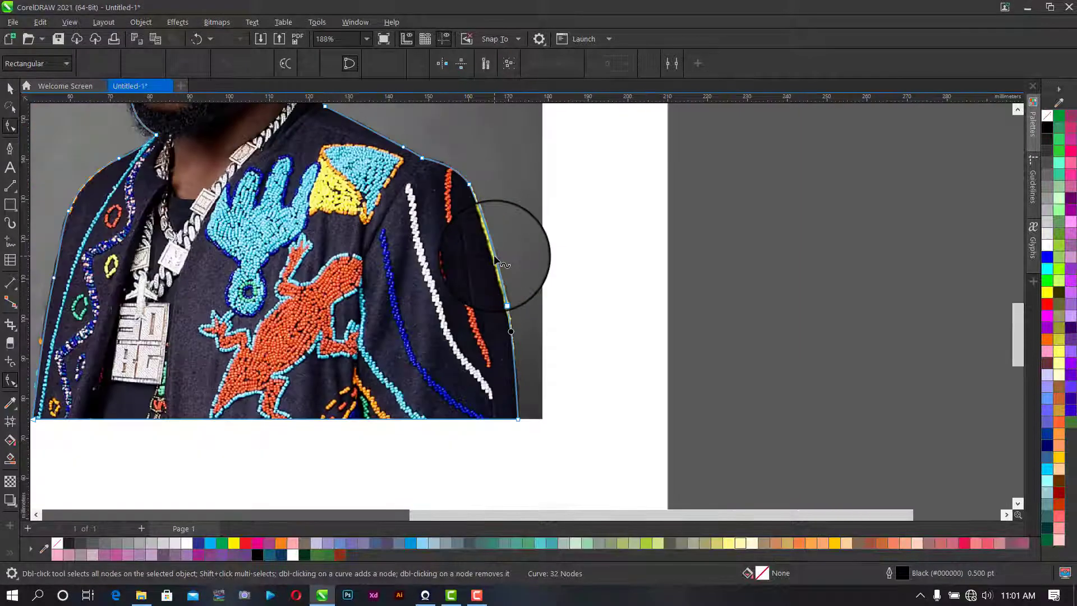
{"action": "key", "text": "z"}
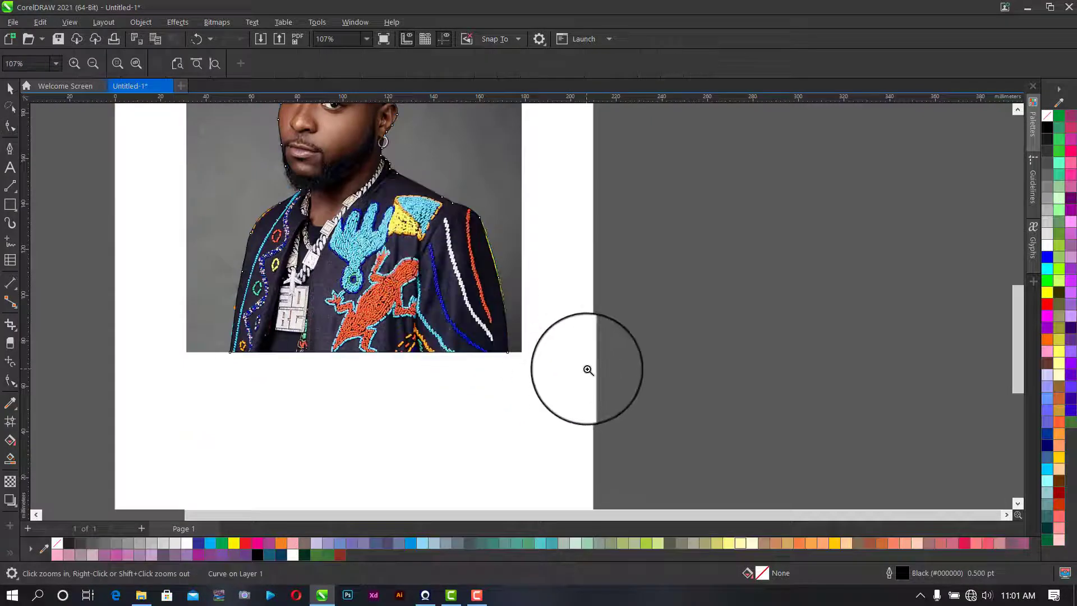
{"action": "key", "text": "shift+F2"}
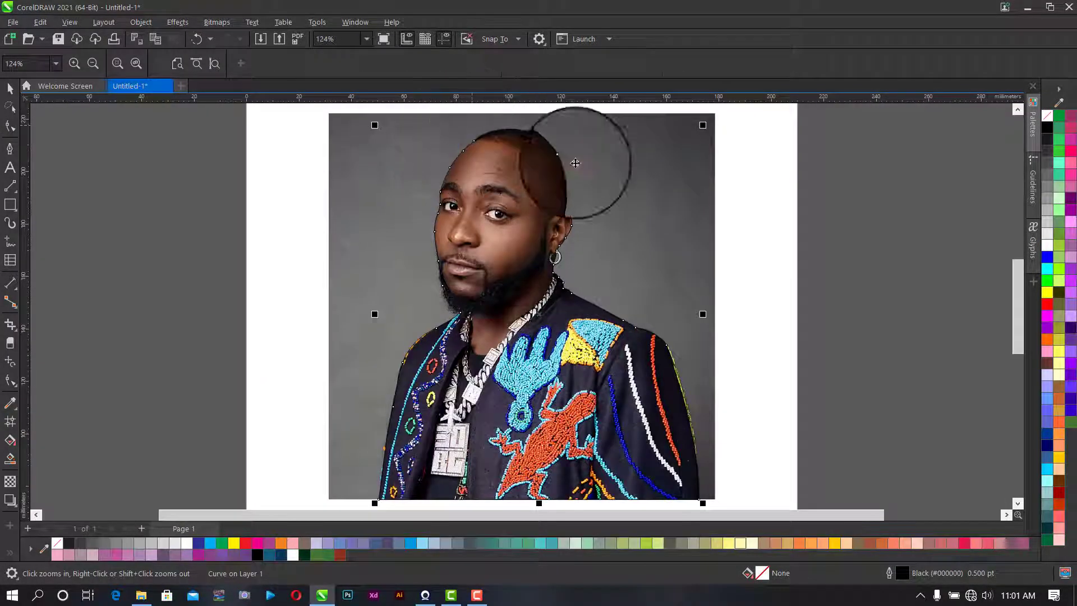
{"action": "key", "text": "space"}
{"action": "left_click_drag", "start_coordinate": [772, 364], "coordinate": [525, 241]}
{"action": "left_click", "coordinate": [569, 306], "text": "shift"}
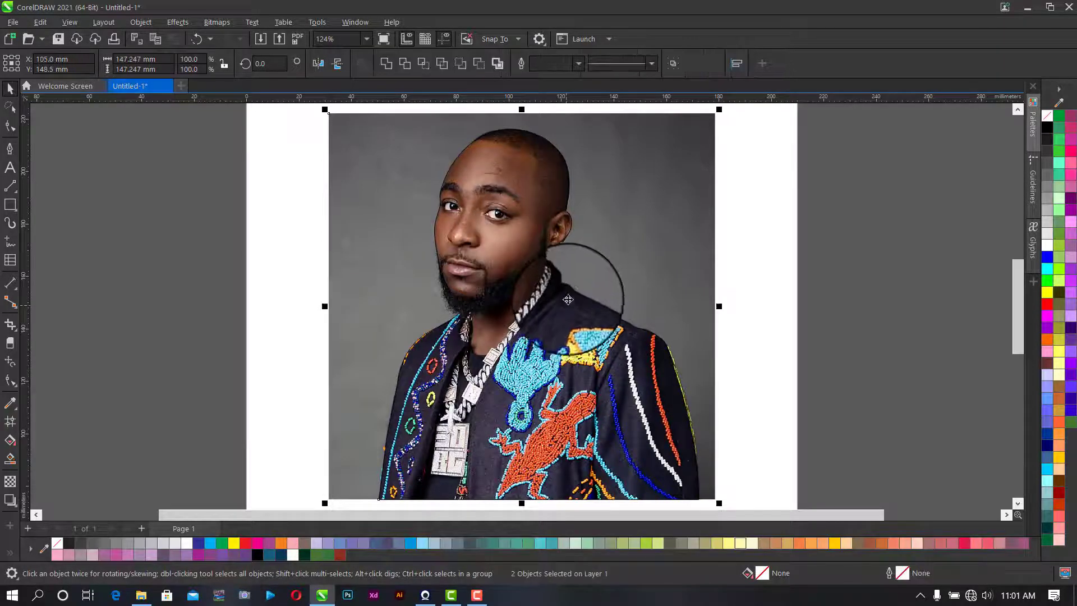
{"action": "left_click", "coordinate": [423, 62]}
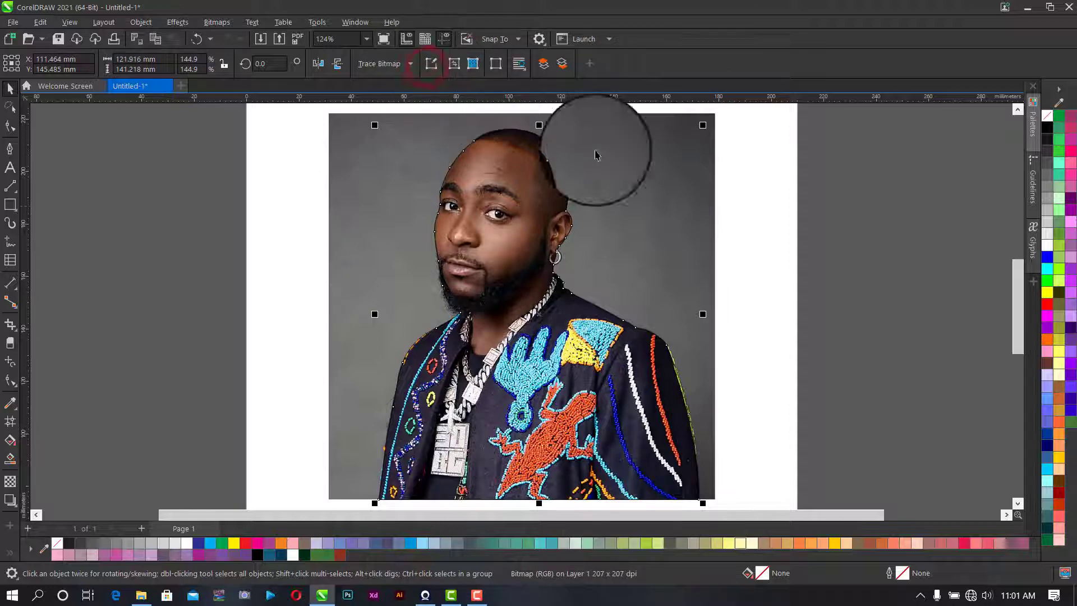
{"action": "left_click", "coordinate": [836, 206]}
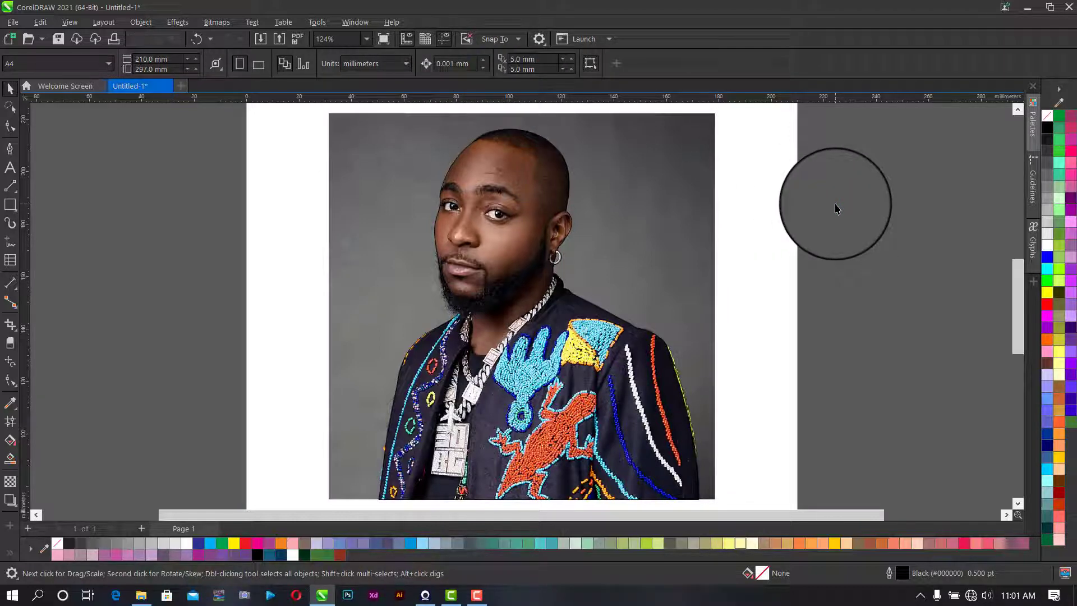
- Move the original photo off the page beside the cutout and deselect it
{"action": "scroll", "coordinate": [832, 220], "scroll_direction": "down", "scroll_amount": 2}
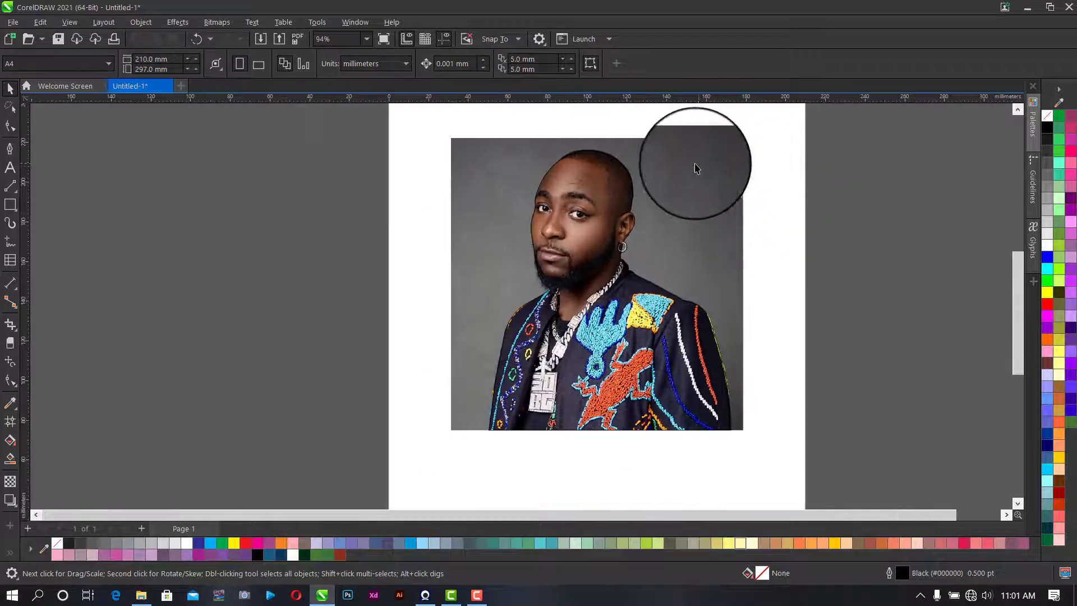
{"action": "left_click_drag", "start_coordinate": [683, 147], "coordinate": [315, 128]}
{"action": "left_click", "coordinate": [788, 224]}
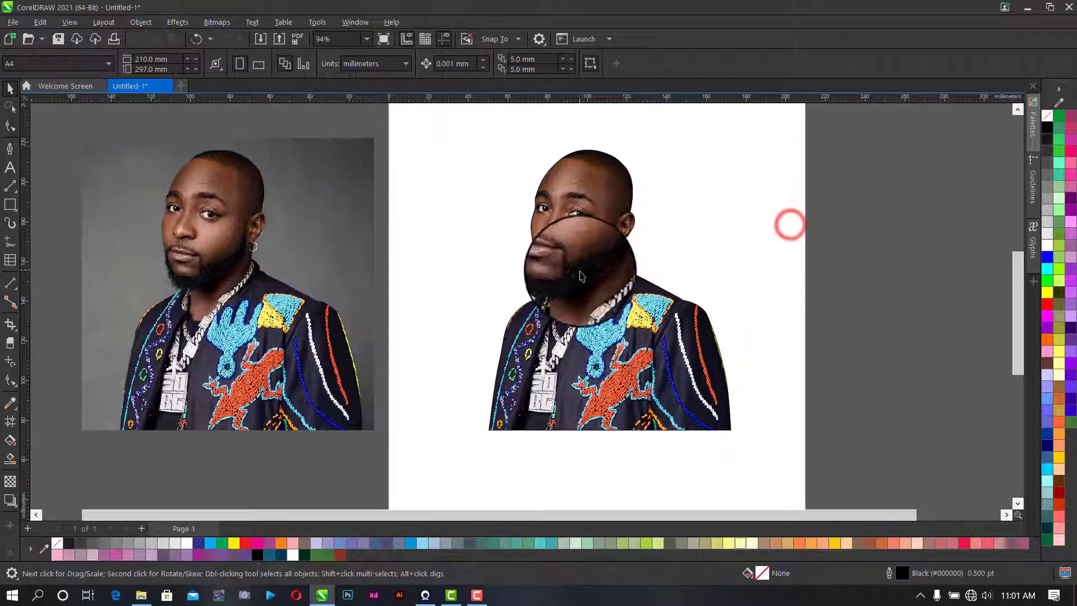
- Examine the cutout's edges around the head, ear, earring and shoulders at several magnifications
{"action": "left_click_drag", "start_coordinate": [574, 271], "coordinate": [586, 244]}
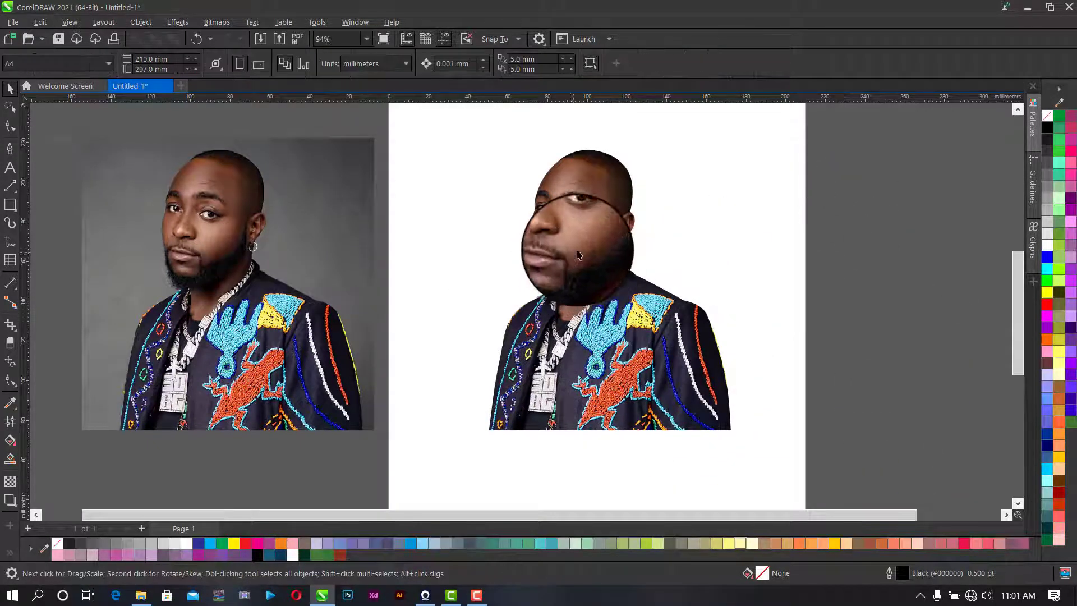
{"action": "scroll", "coordinate": [596, 243], "scroll_direction": "up", "scroll_amount": 2}
{"action": "scroll", "coordinate": [598, 242], "scroll_direction": "up", "scroll_amount": 1}
{"action": "scroll", "coordinate": [603, 241], "scroll_direction": "down", "scroll_amount": 2}
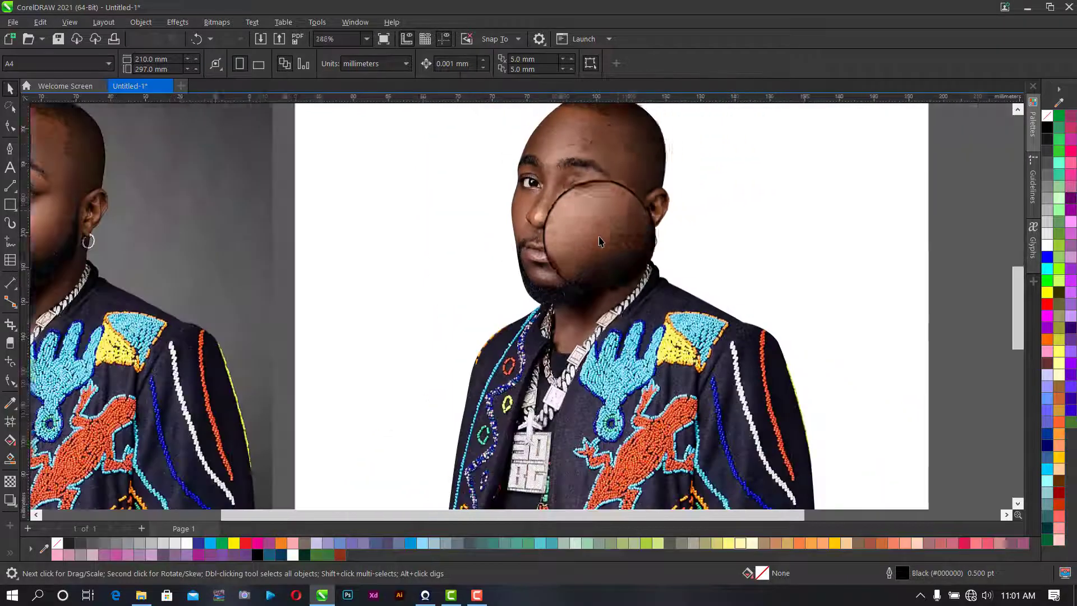
{"action": "scroll", "coordinate": [602, 148], "scroll_direction": "down", "scroll_amount": 2}
{"action": "scroll", "coordinate": [611, 123], "scroll_direction": "up", "scroll_amount": 6}
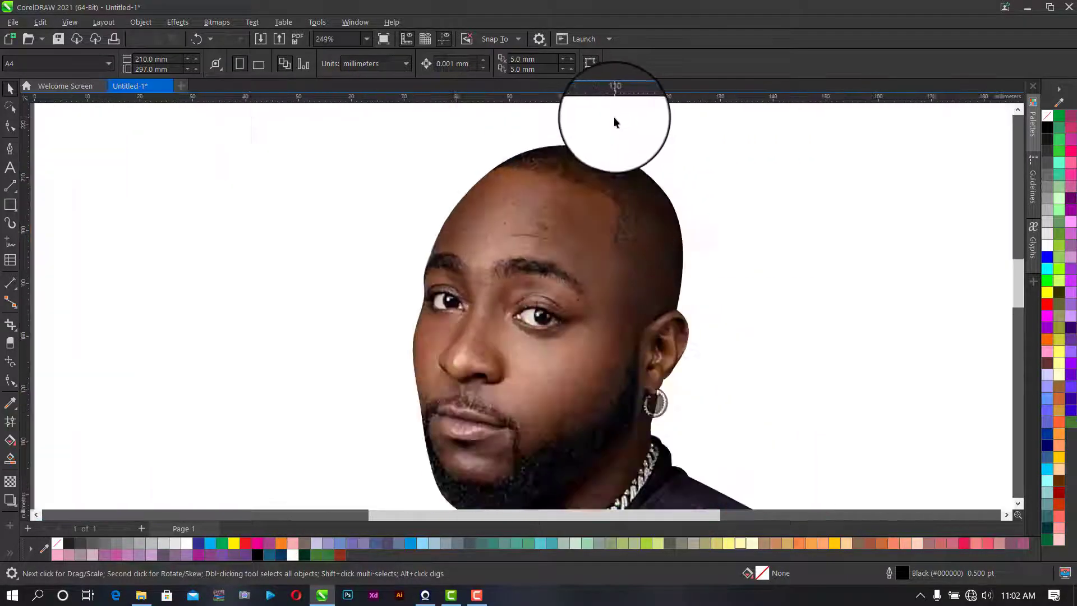
{"action": "scroll", "coordinate": [615, 124], "scroll_direction": "down", "scroll_amount": 6}
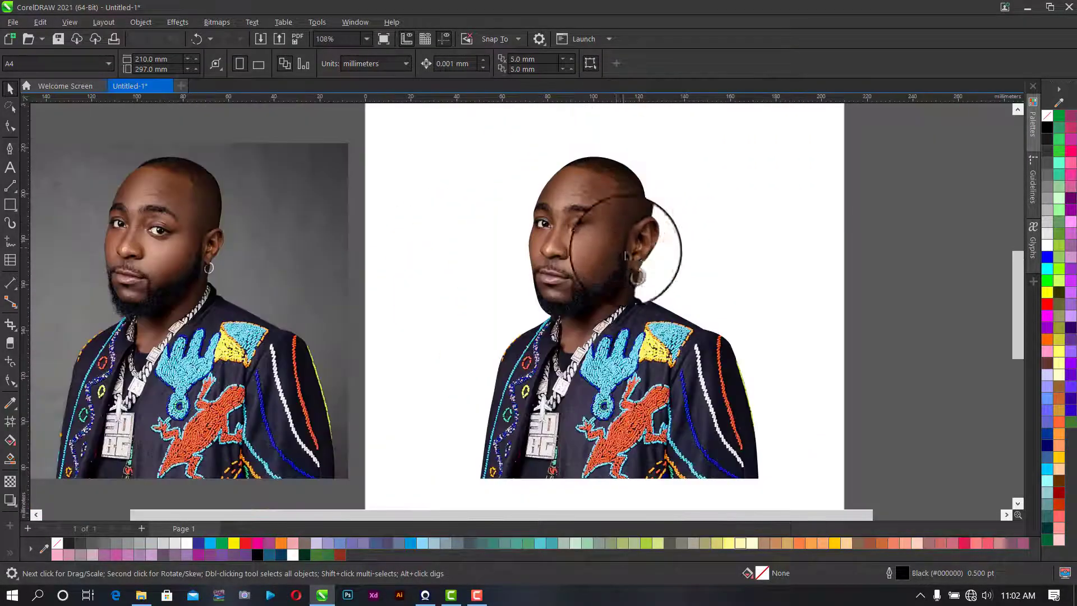
{"action": "scroll", "coordinate": [708, 334], "scroll_direction": "up", "scroll_amount": 4}
{"action": "scroll", "coordinate": [708, 334], "scroll_direction": "down", "scroll_amount": 4}
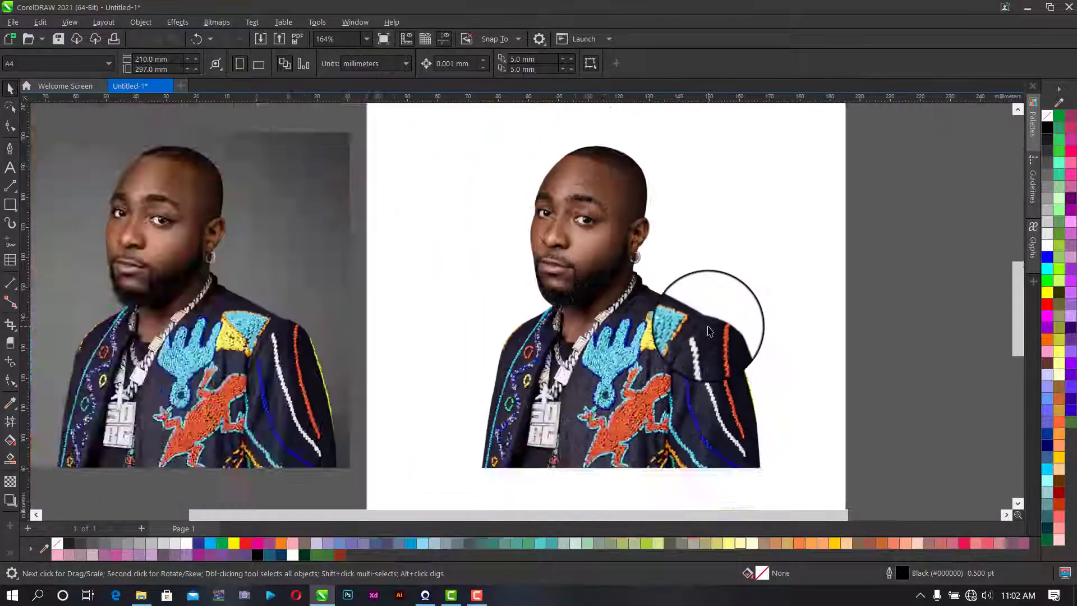
{"action": "scroll", "coordinate": [715, 320], "scroll_direction": "up", "scroll_amount": 2}
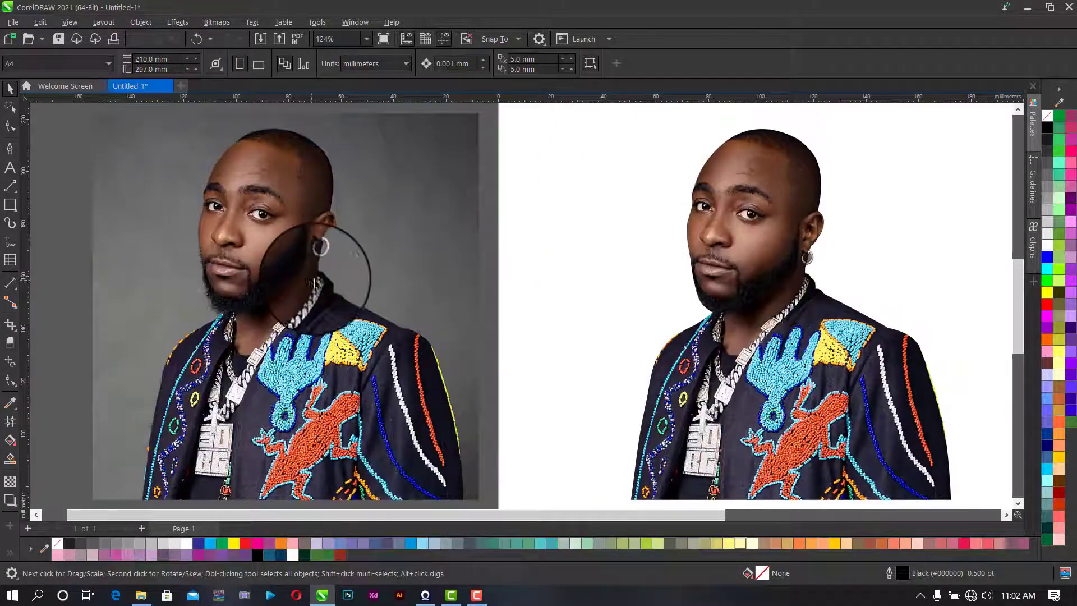
- Move the original photo slightly closer to the cutout
{"action": "left_click_drag", "start_coordinate": [319, 275], "coordinate": [361, 273]}
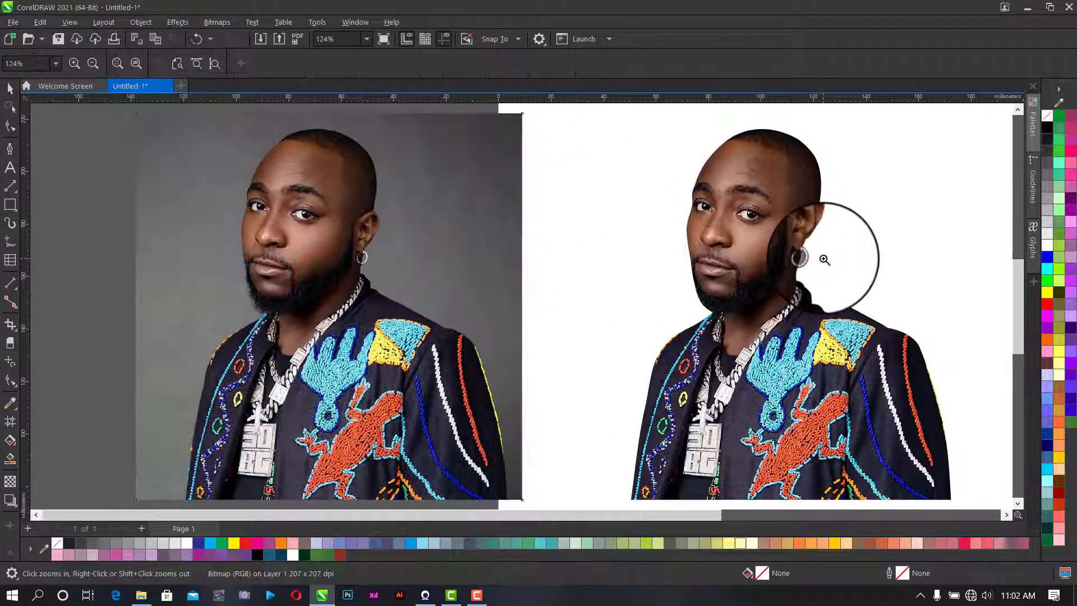
- Erase around the grey patch inside the cutout's earring with a 0.025 mm eraser, then through its middle with a 0.225 mm eraser
{"action": "key", "text": "z"}
{"action": "left_click_drag", "start_coordinate": [796, 278], "coordinate": [842, 228]}
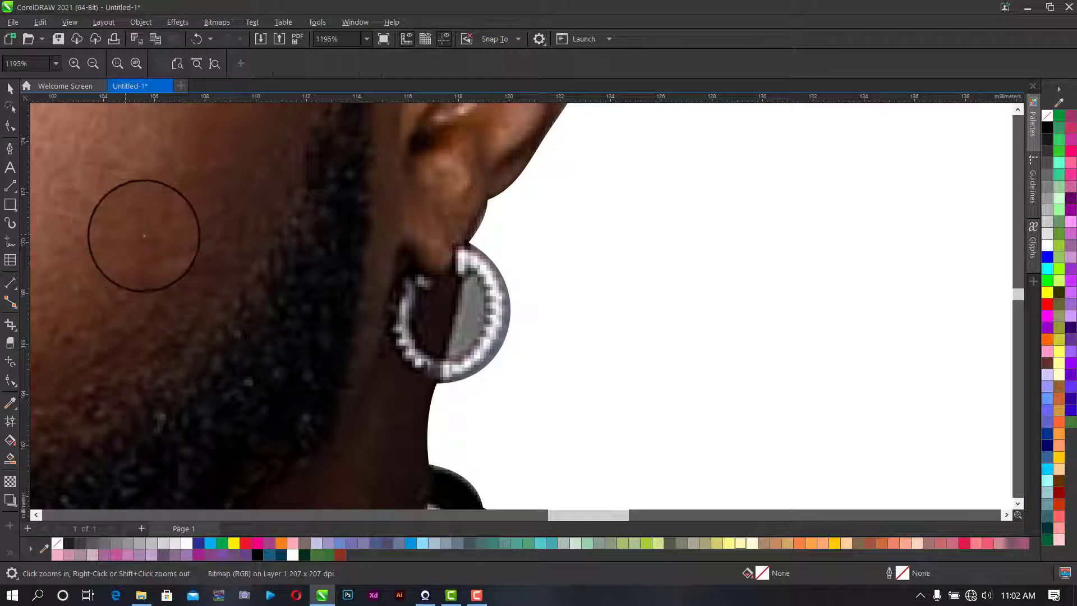
{"action": "key", "text": "x"}
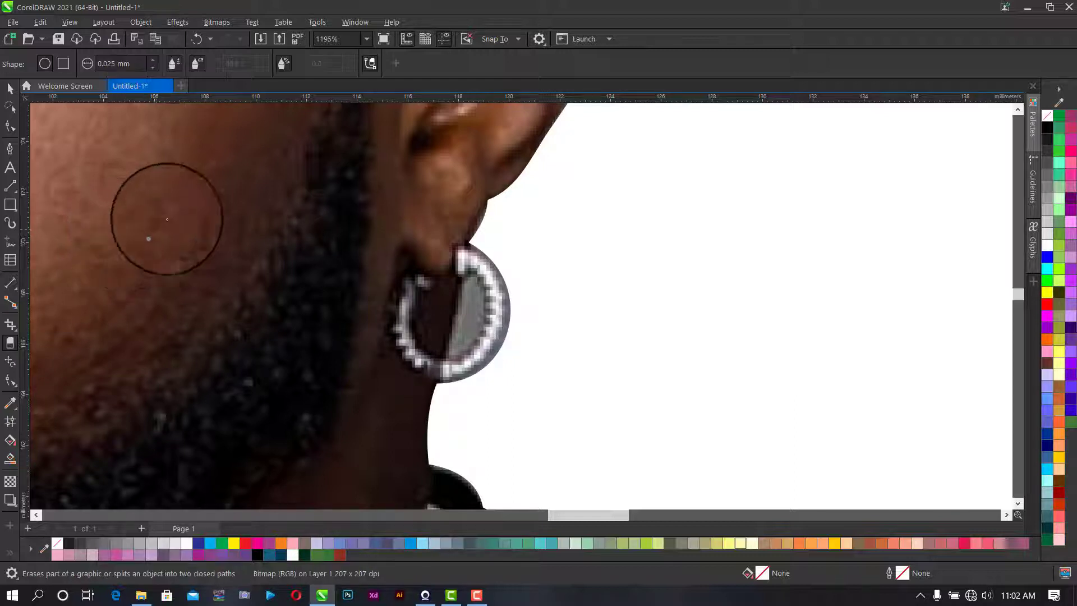
{"action": "left_click", "coordinate": [152, 68]}
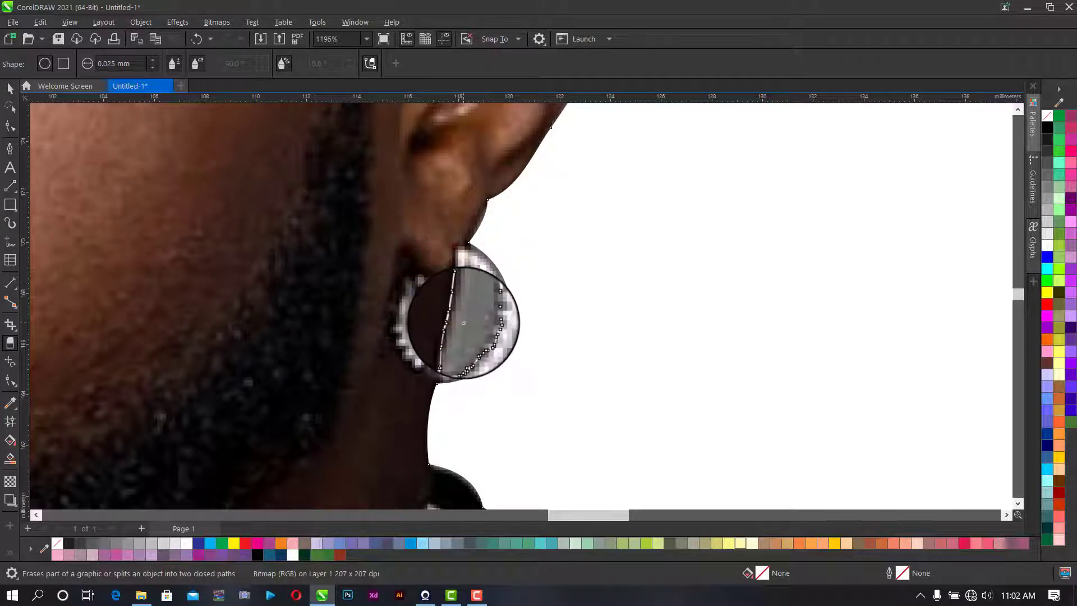
{"action": "scroll", "coordinate": [469, 381], "scroll_direction": "up", "scroll_amount": 3}
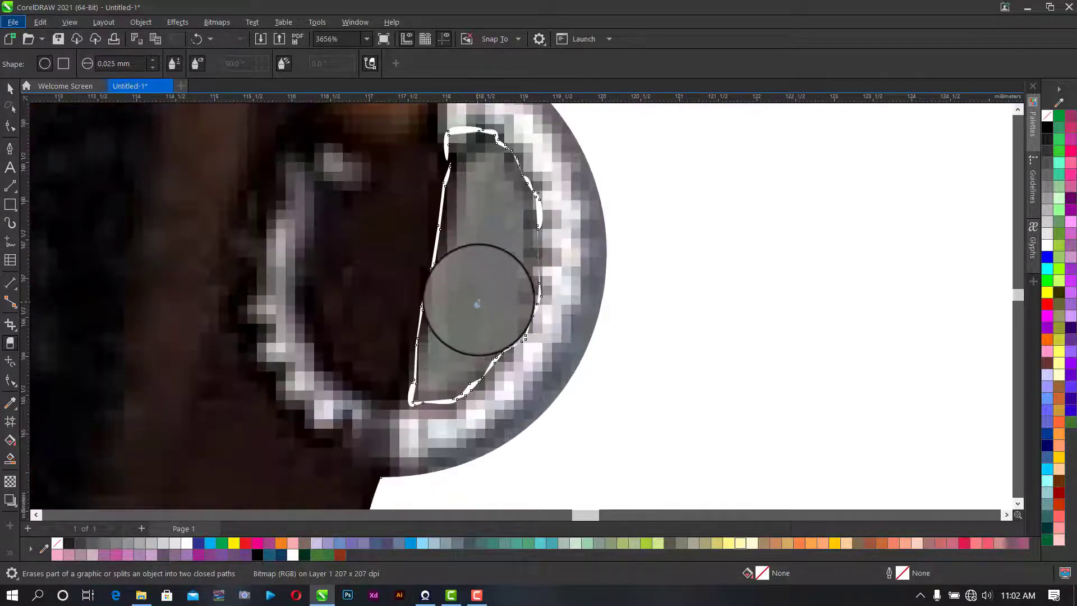
{"action": "mouse_move", "coordinate": [478, 304]}
{"action": "left_mouse_down"}
{"action": "mouse_move", "coordinate": [480, 191]}
{"action": "mouse_move", "coordinate": [451, 160]}
{"action": "left_mouse_up"}
{"action": "left_click", "coordinate": [496, 183]}
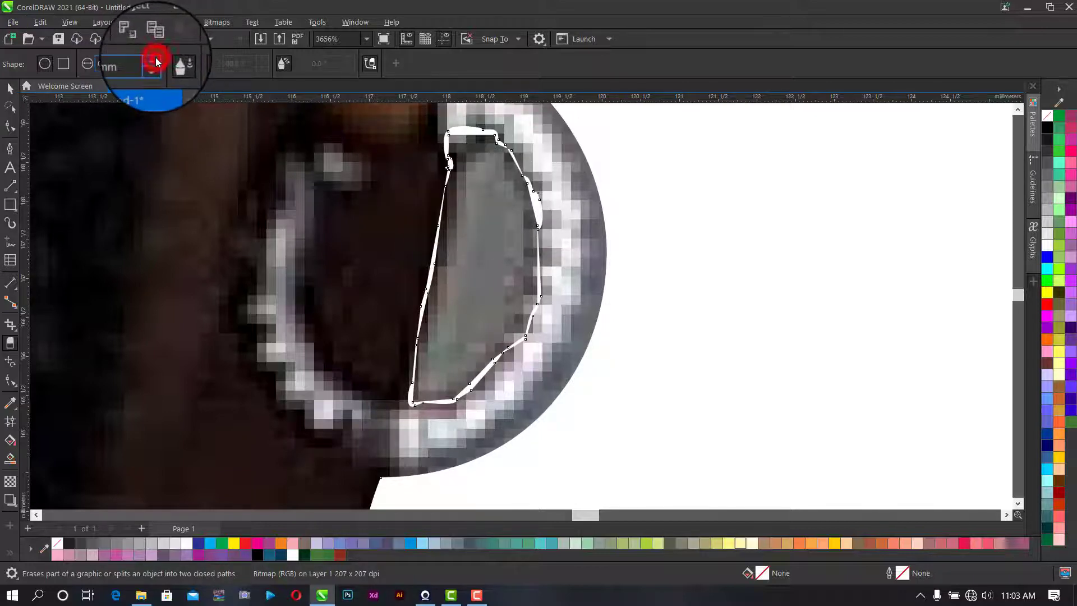
{"action": "mouse_move", "coordinate": [474, 236]}
{"action": "left_mouse_down"}
{"action": "mouse_move", "coordinate": [447, 284]}
{"action": "mouse_move", "coordinate": [448, 265]}
{"action": "mouse_move", "coordinate": [471, 264]}
{"action": "mouse_move", "coordinate": [457, 276]}
{"action": "left_mouse_up"}
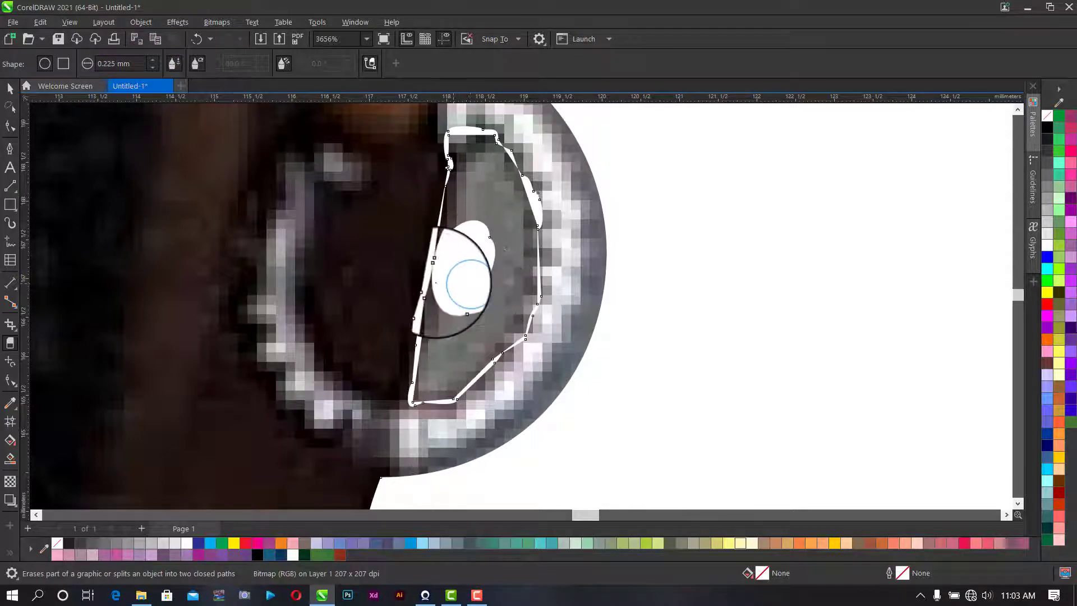
- Delete the nodes along the lower left edge of the leftover grey piece inside the earring with the Shape tool
{"action": "left_click", "coordinate": [10, 128]}
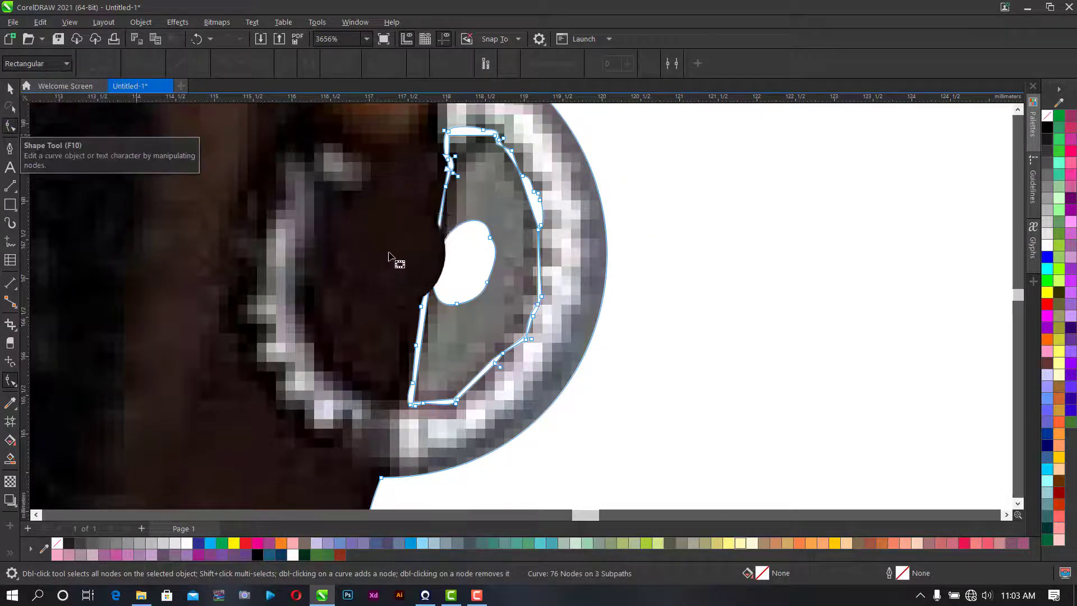
{"action": "left_click_drag", "start_coordinate": [435, 271], "coordinate": [523, 267]}
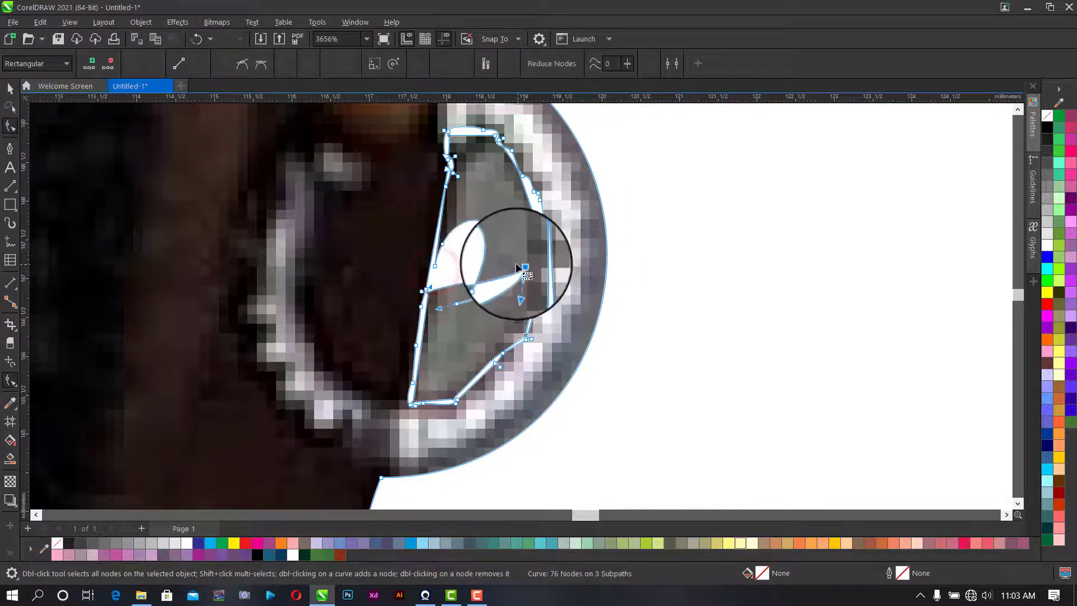
{"action": "key", "text": "Delete"}
{"action": "left_click_drag", "start_coordinate": [426, 292], "coordinate": [459, 303]}
{"action": "double_click", "coordinate": [488, 274]}
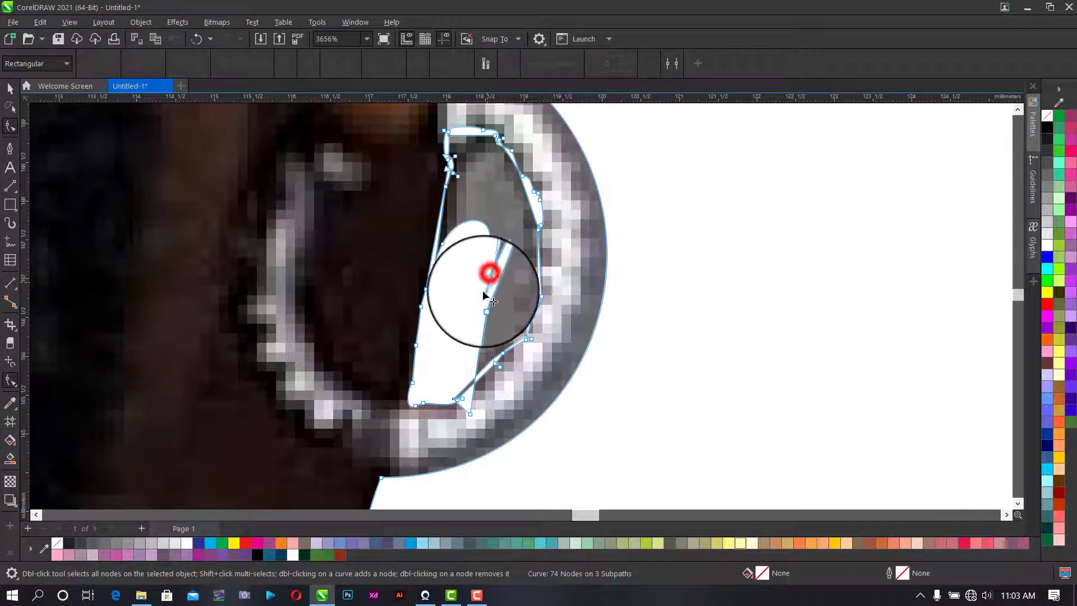
{"action": "left_click_drag", "start_coordinate": [464, 400], "coordinate": [457, 343]}
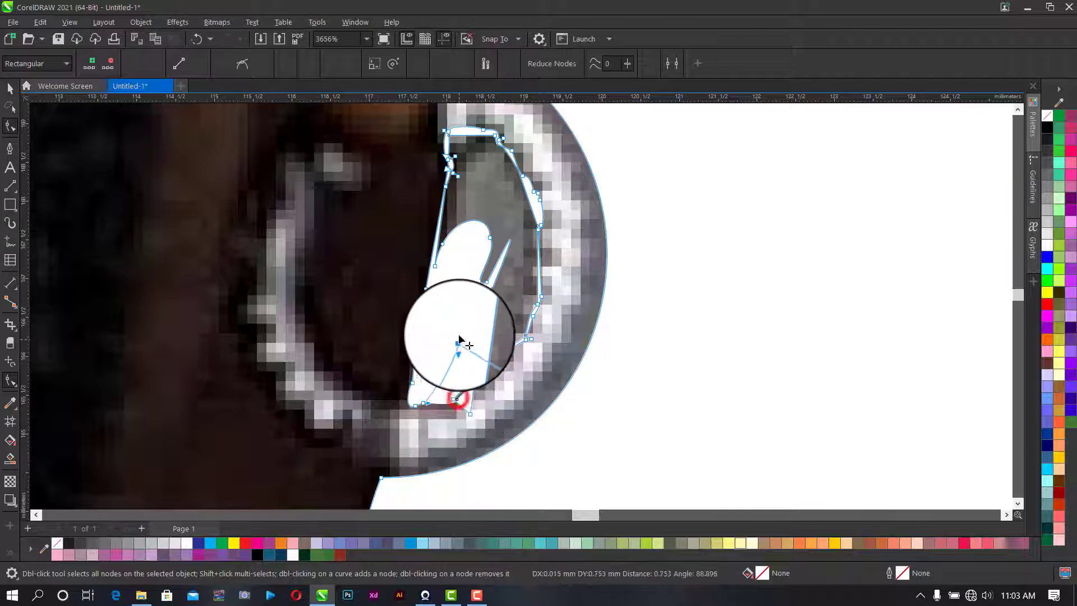
{"action": "key", "text": "ctrl+z"}
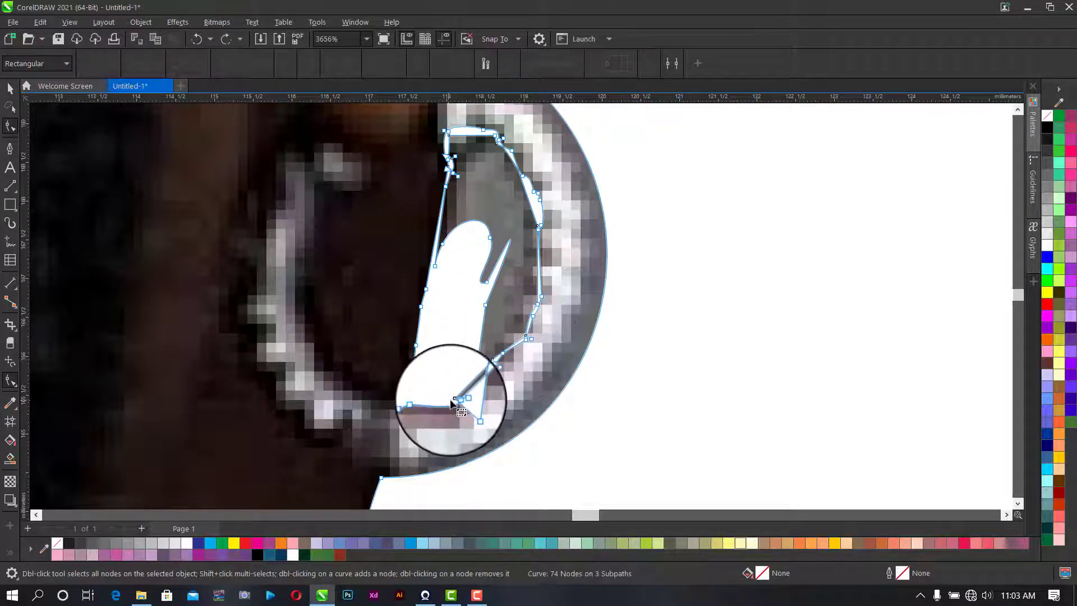
- Delete the grey piece's nodes along its bottom and lower right edge inside the earring
{"action": "scroll", "coordinate": [456, 380], "scroll_direction": "up", "scroll_amount": 4}
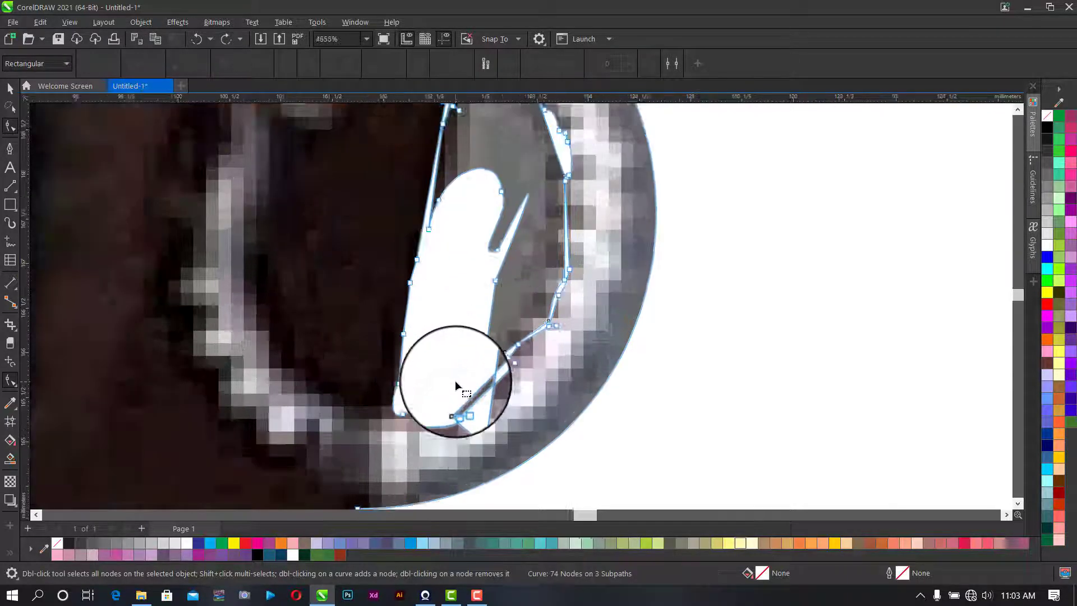
{"action": "left_click_drag", "start_coordinate": [450, 442], "coordinate": [459, 288]}
{"action": "key", "text": "Delete"}
{"action": "scroll", "coordinate": [505, 443], "scroll_direction": "down", "scroll_amount": 2}
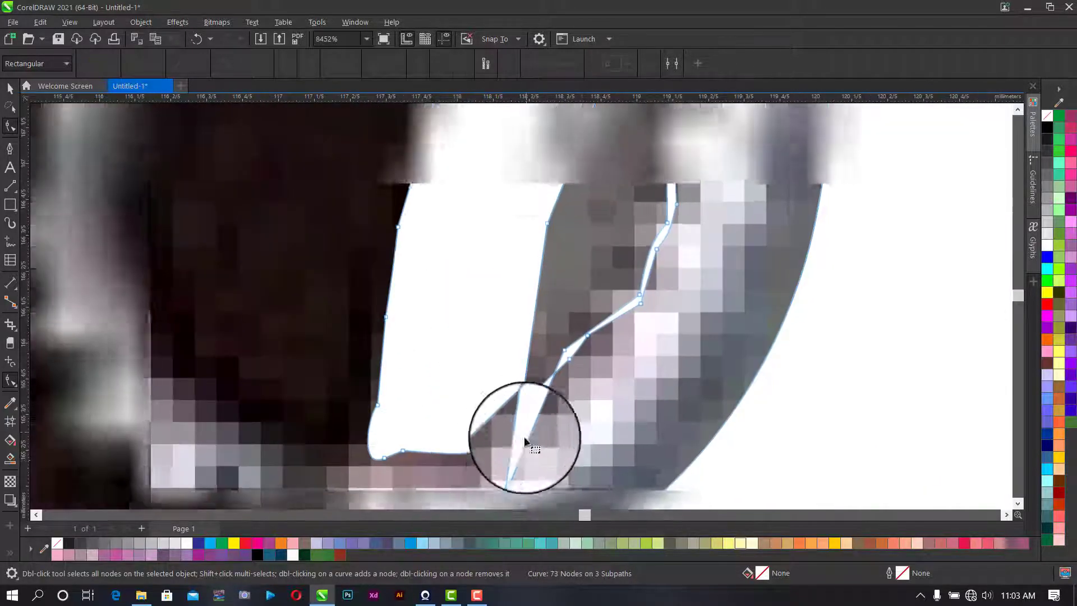
{"action": "left_click_drag", "start_coordinate": [518, 459], "coordinate": [671, 226]}
{"action": "key", "text": "Delete"}
{"action": "scroll", "coordinate": [614, 215], "scroll_direction": "down", "scroll_amount": 5}
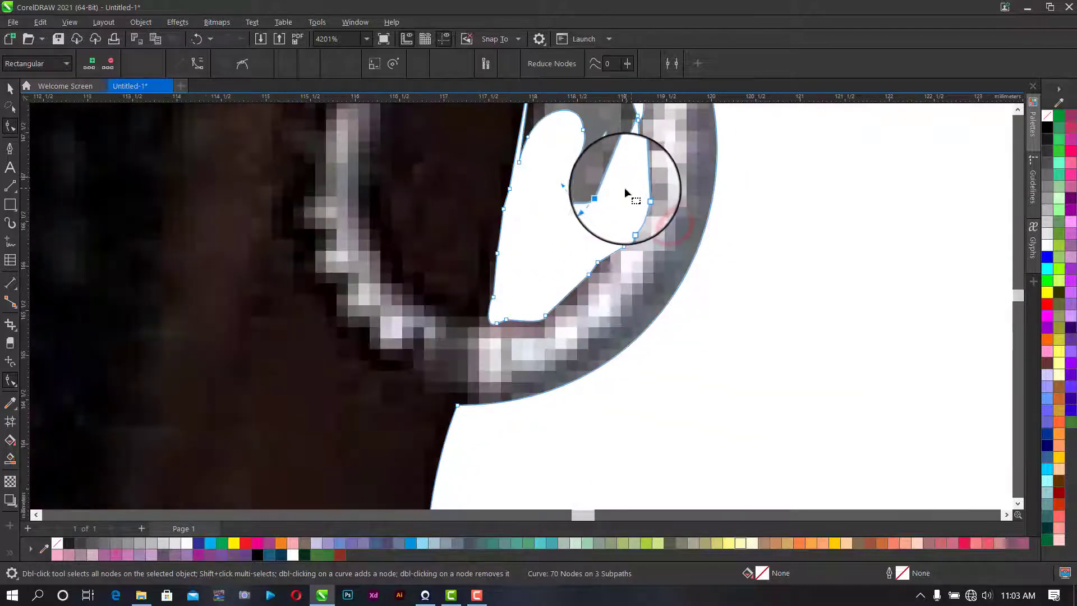
- Delete the grey piece's nodes along its upper right edge up to the top right corner
{"action": "scroll", "coordinate": [629, 128], "scroll_direction": "up", "scroll_amount": 4}
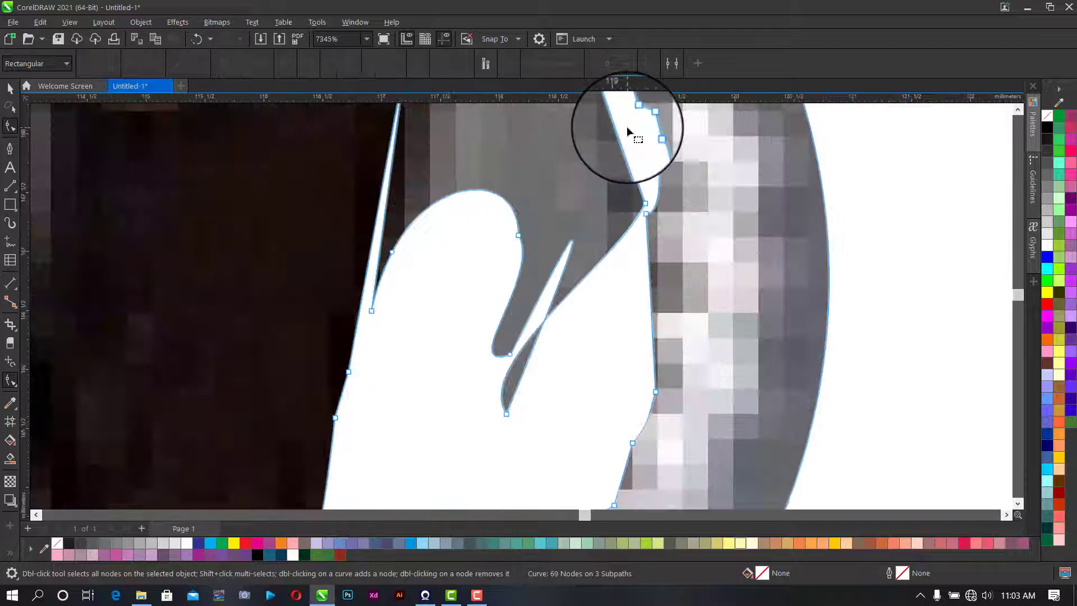
{"action": "left_click", "coordinate": [636, 196]}
{"action": "key", "text": "Delete"}
{"action": "scroll", "coordinate": [561, 200], "scroll_direction": "down", "scroll_amount": 4}
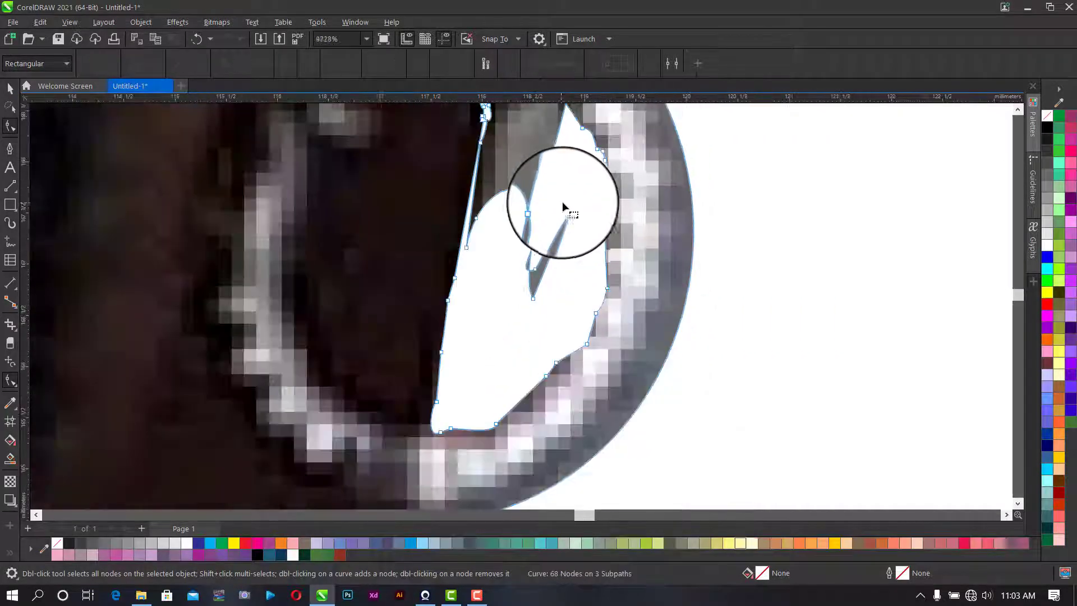
{"action": "scroll", "coordinate": [547, 133], "scroll_direction": "up", "scroll_amount": 3}
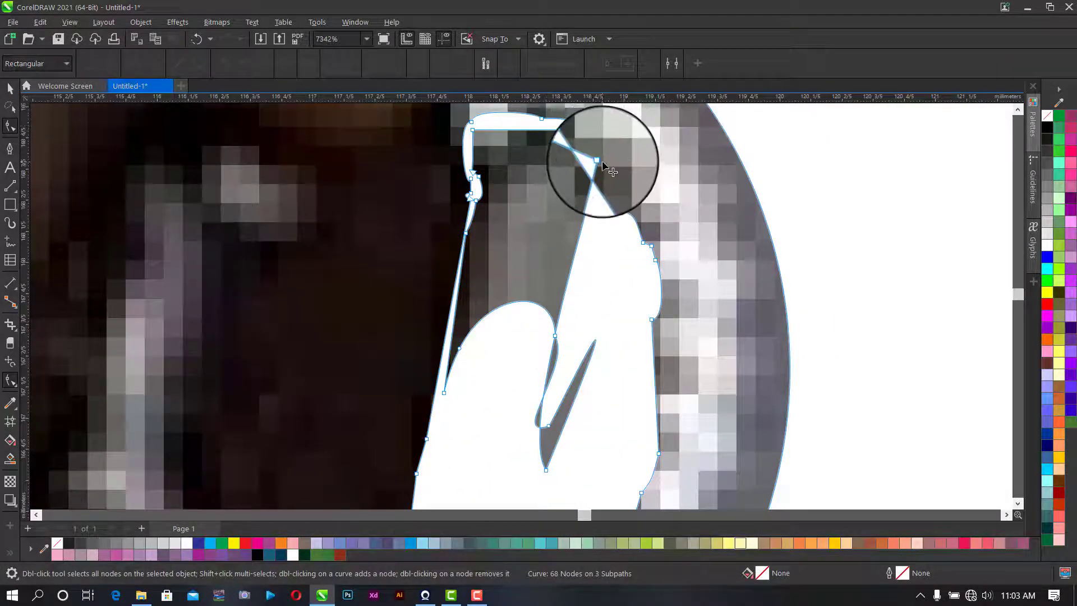
{"action": "left_click_drag", "start_coordinate": [601, 168], "coordinate": [565, 132]}
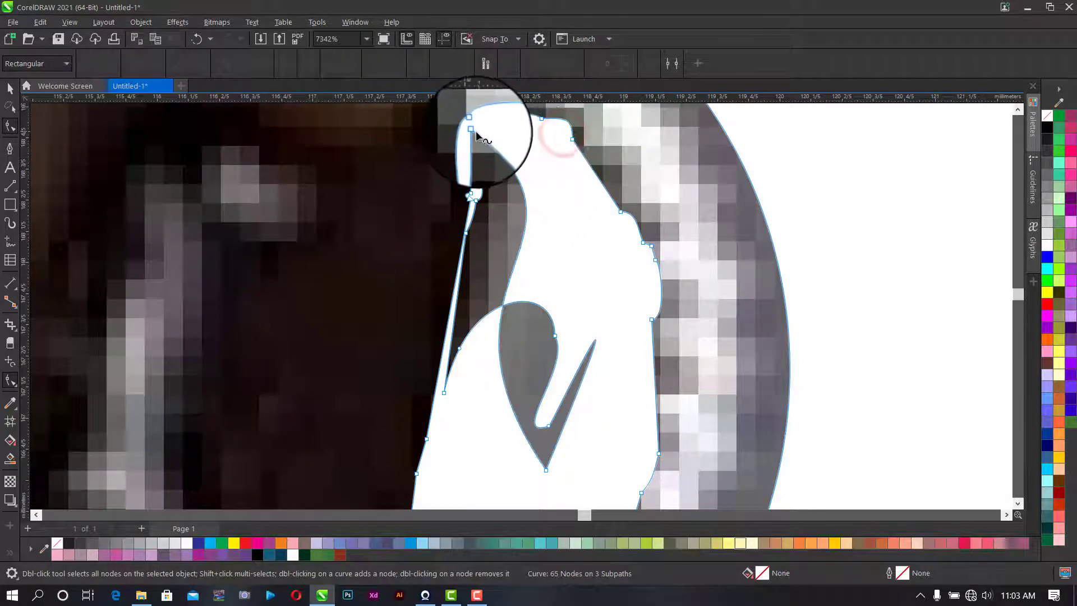
- Delete the grey piece's nodes from its top left corner down its upper left edge
{"action": "left_click_drag", "start_coordinate": [474, 126], "coordinate": [457, 257]}
{"action": "scroll", "coordinate": [477, 211], "scroll_direction": "up", "scroll_amount": 2}
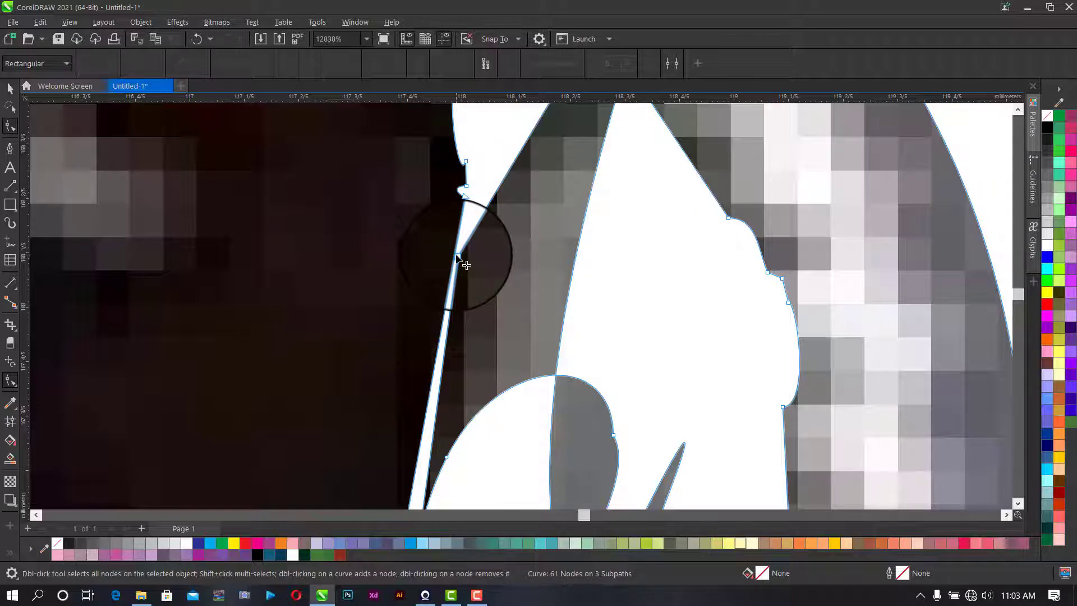
{"action": "double_click", "coordinate": [457, 257]}
{"action": "scroll", "coordinate": [586, 258], "scroll_direction": "down", "scroll_amount": 2}
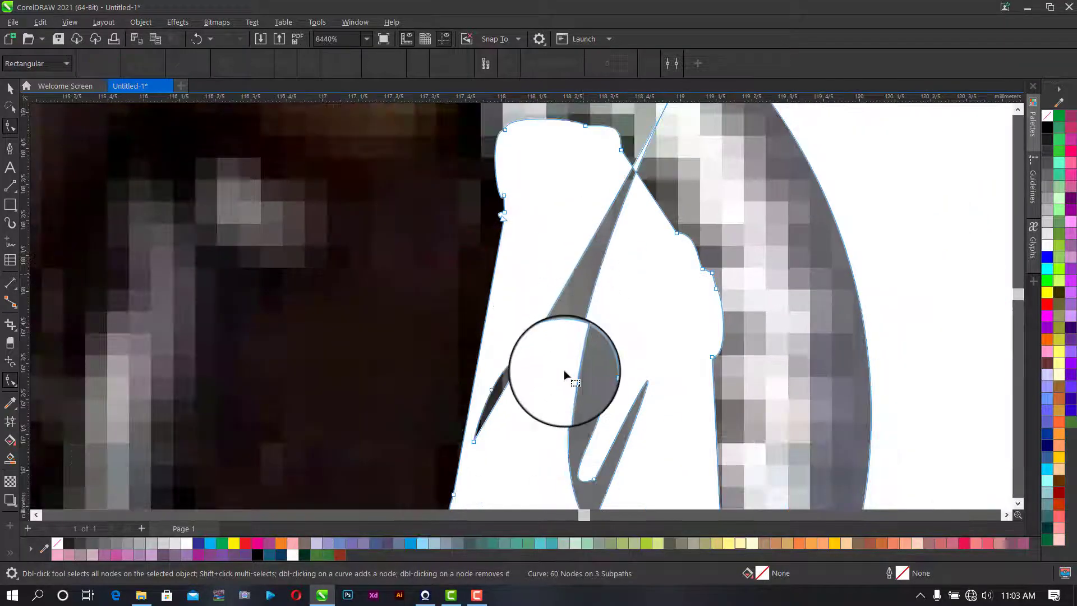
- Delete the last nodes of the grey piece in the middle of the earring opening to remove it completely
{"action": "double_click", "coordinate": [480, 439]}
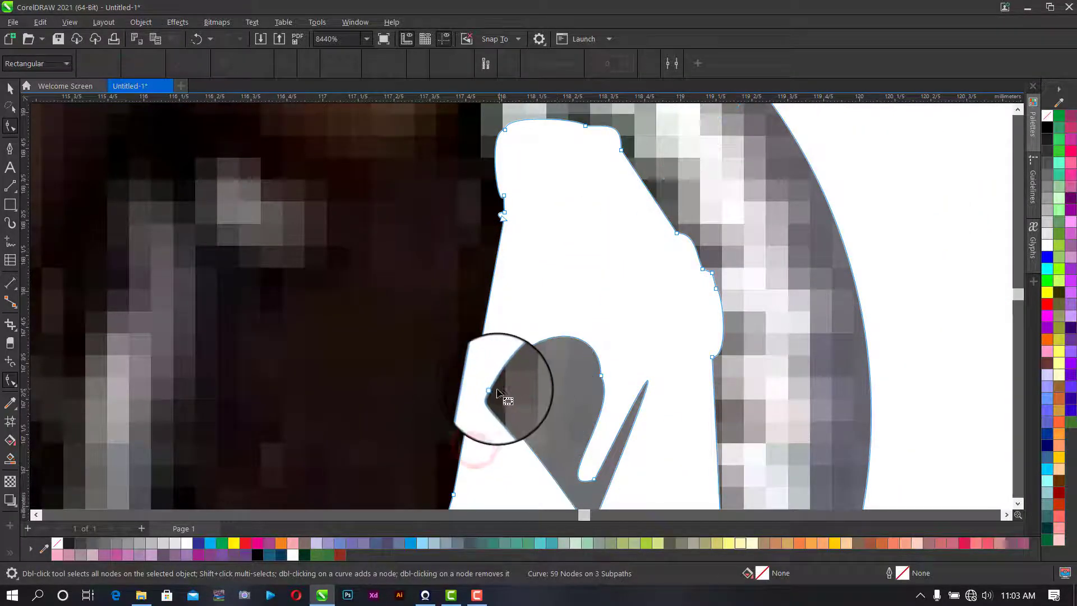
{"action": "double_click", "coordinate": [487, 387]}
{"action": "double_click", "coordinate": [602, 376]}
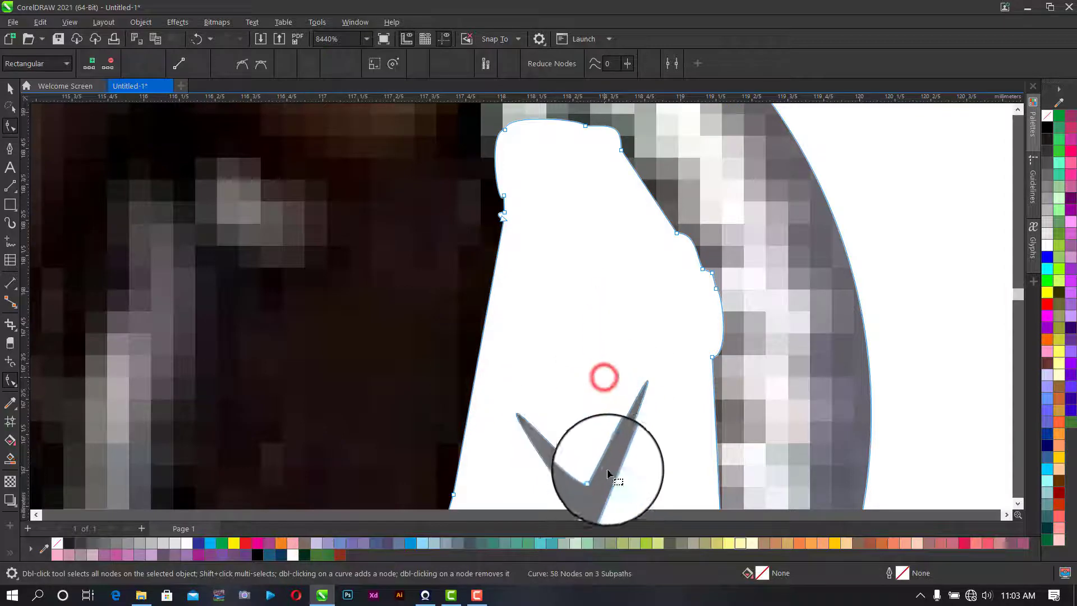
{"action": "double_click", "coordinate": [594, 480]}
{"action": "scroll", "coordinate": [621, 423], "scroll_direction": "down", "scroll_amount": 2}
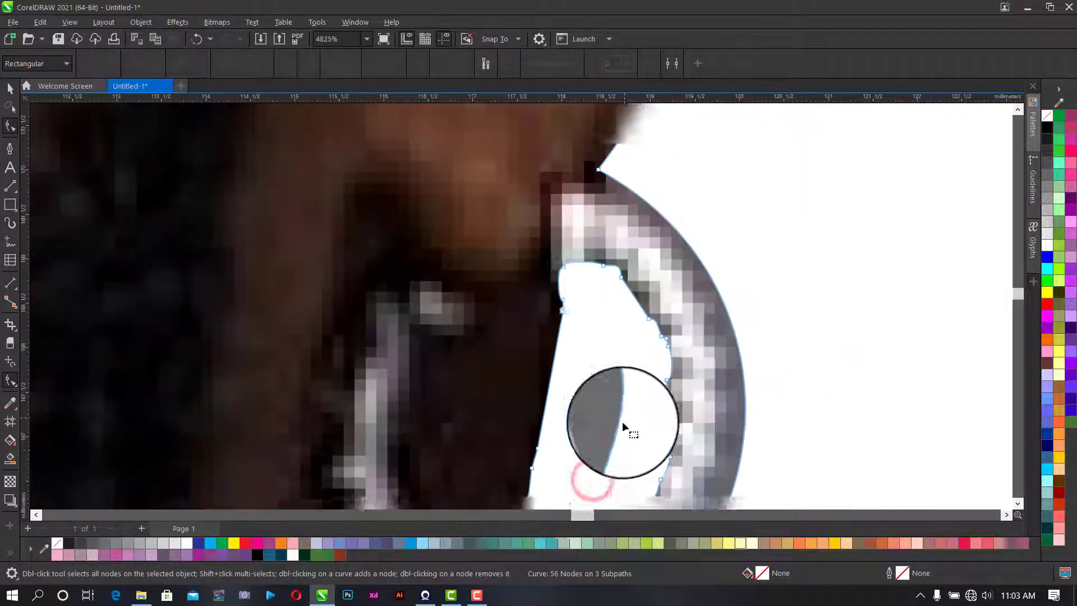
{"action": "left_click_drag", "start_coordinate": [585, 472], "coordinate": [638, 433]}
{"action": "key", "text": "Delete"}
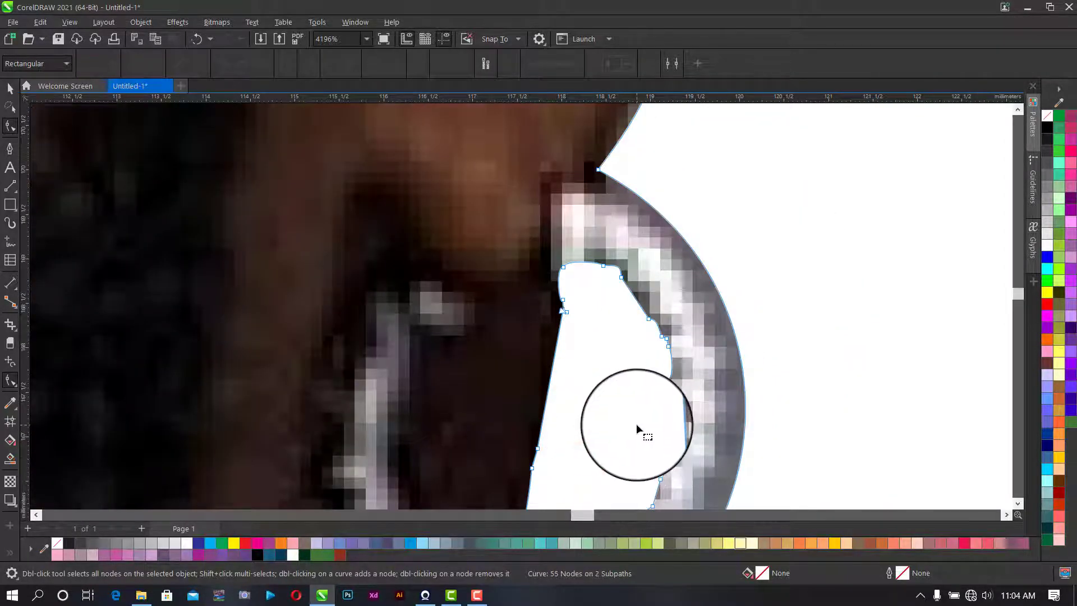
- Deselect the cutout and examine the whole figure beside the original photo
{"action": "key", "text": "F4"}
{"action": "key", "text": "space"}
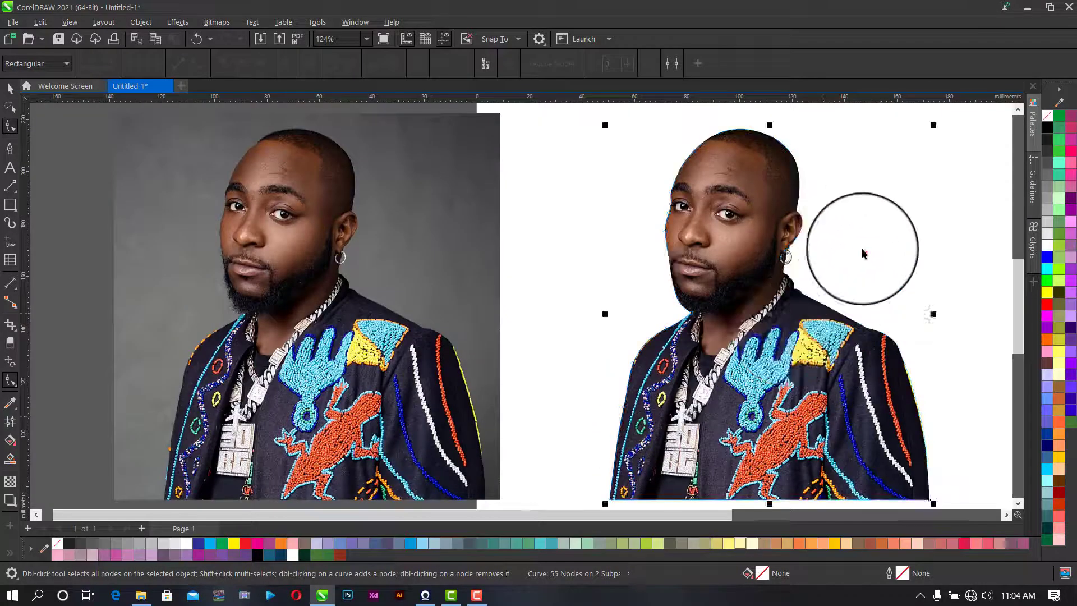
{"action": "left_click", "coordinate": [861, 237]}
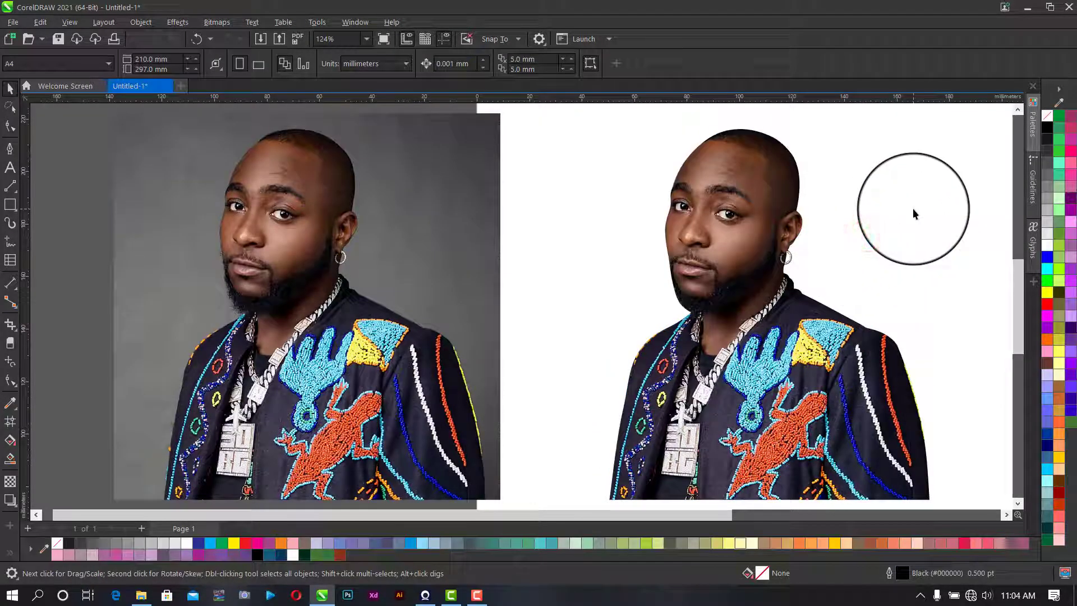
{"action": "key", "text": "z"}
{"action": "scroll", "coordinate": [792, 192], "scroll_direction": "down", "scroll_amount": 2}
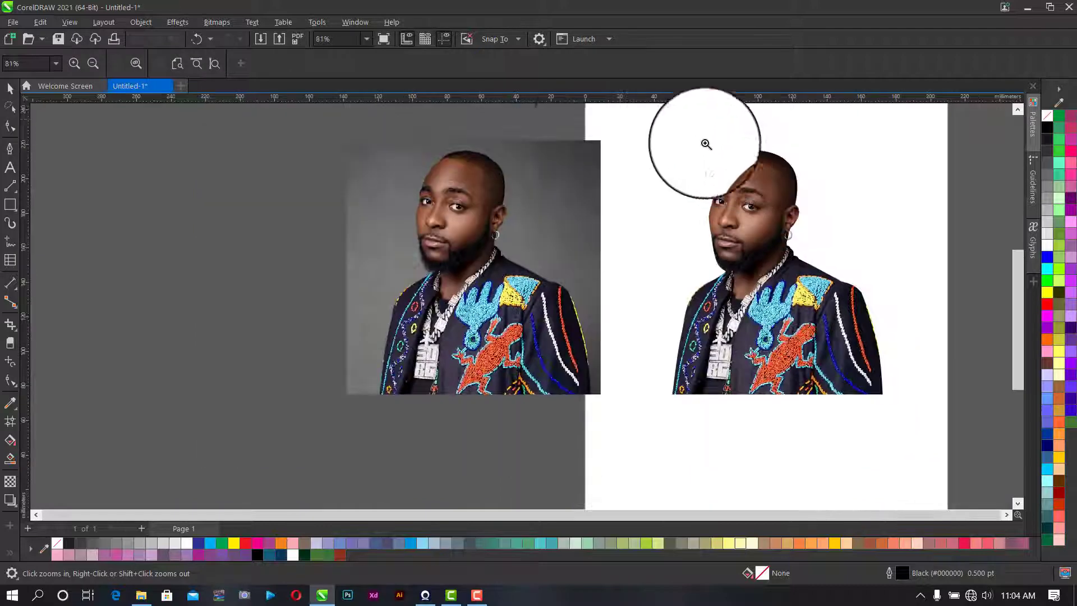
{"action": "left_click_drag", "start_coordinate": [589, 121], "coordinate": [927, 409]}
{"action": "key", "text": "space"}
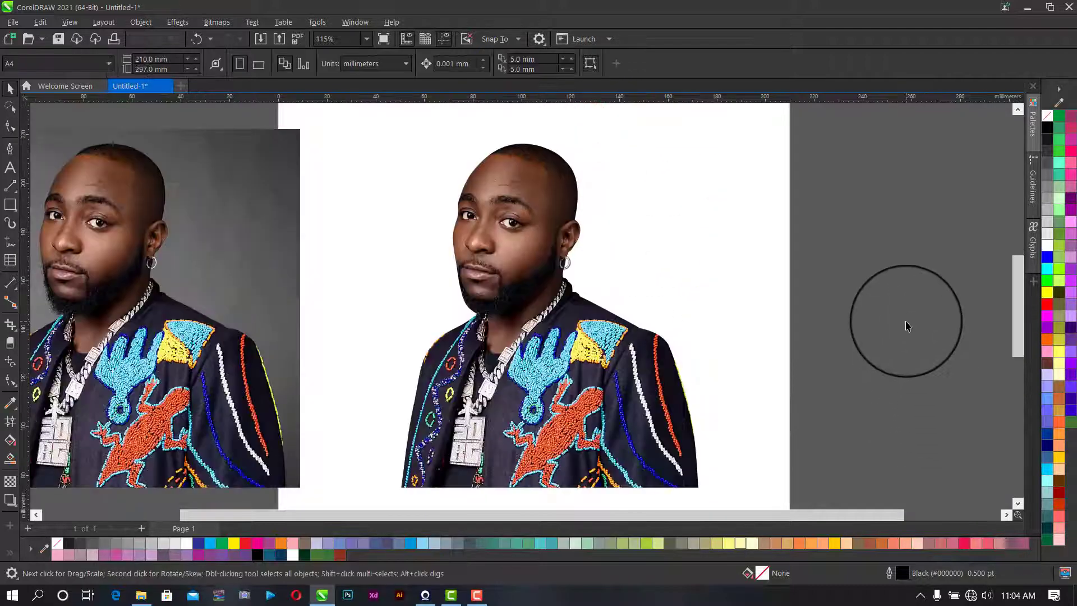